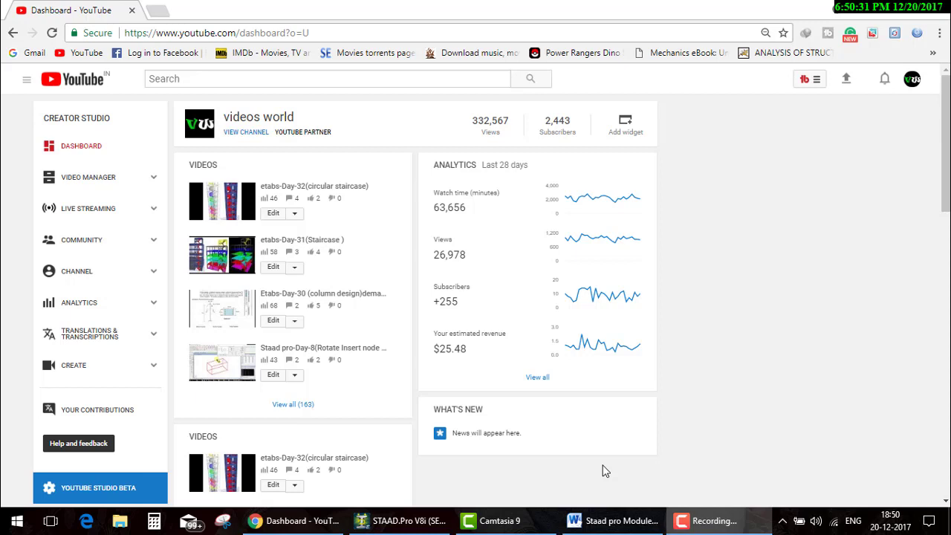
Step: Bring the Staad pro Module course outline in Word to the front
left_click(608, 520)
Step: Highlight the Curved member and Model editing tools rows, then sketch and erase an arrow toward Curved member
scroll(636, 395, "down", 4)
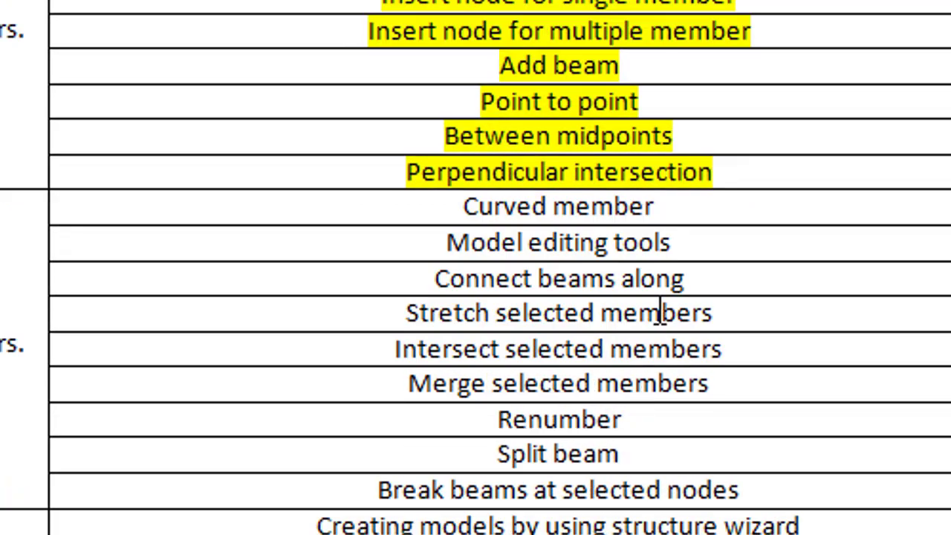
left_click_drag(676, 207, 446, 208)
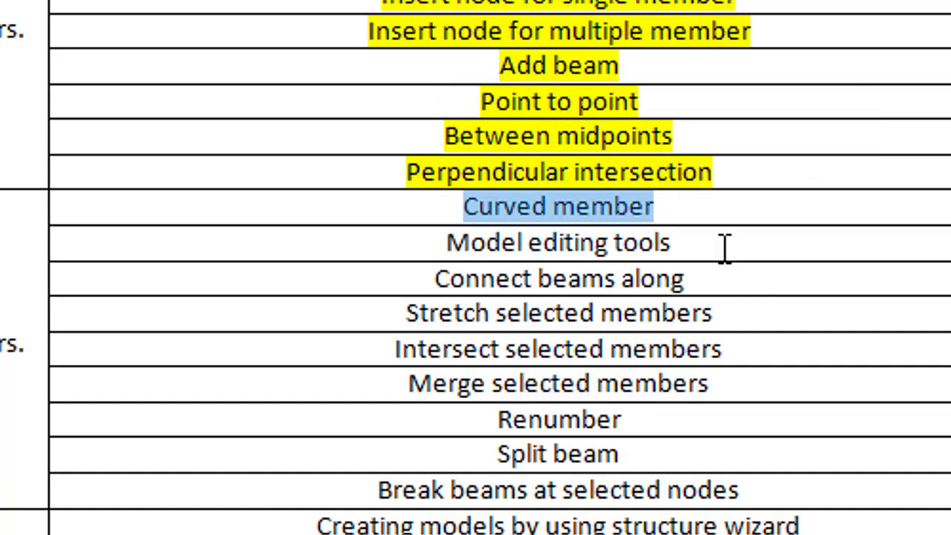
left_click_drag(724, 247, 435, 245)
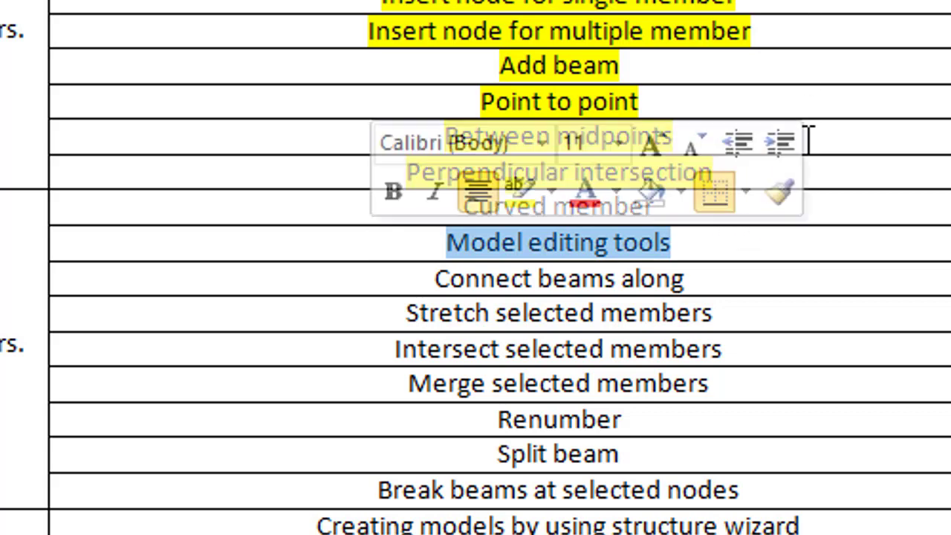
left_click(832, 149)
key("shift+Up")
key("shift+Up")
key("shift+Up")
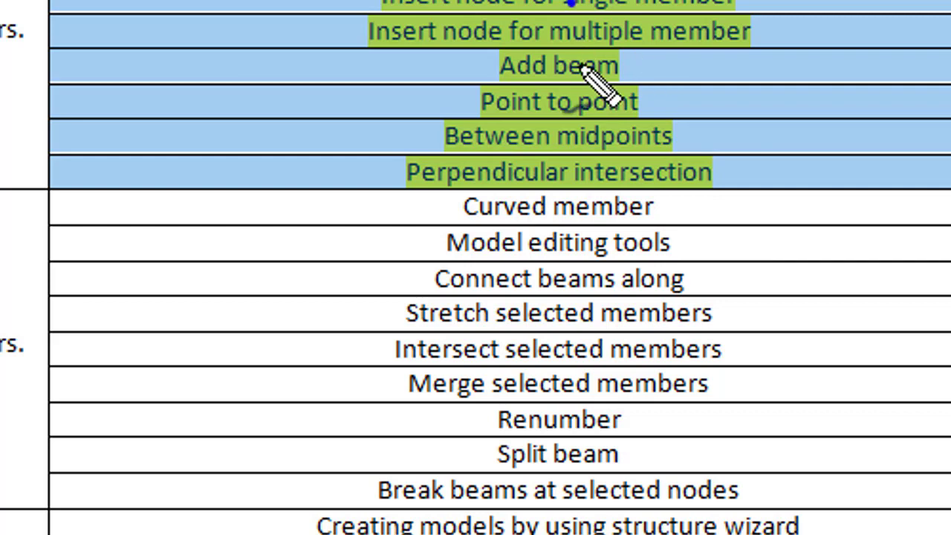
left_click_drag(582, 67, 689, 98)
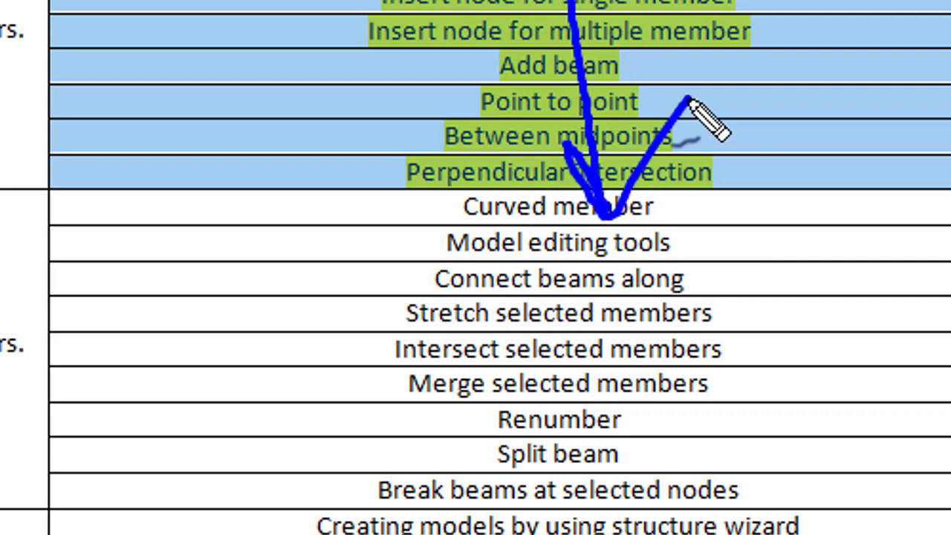
key("e")
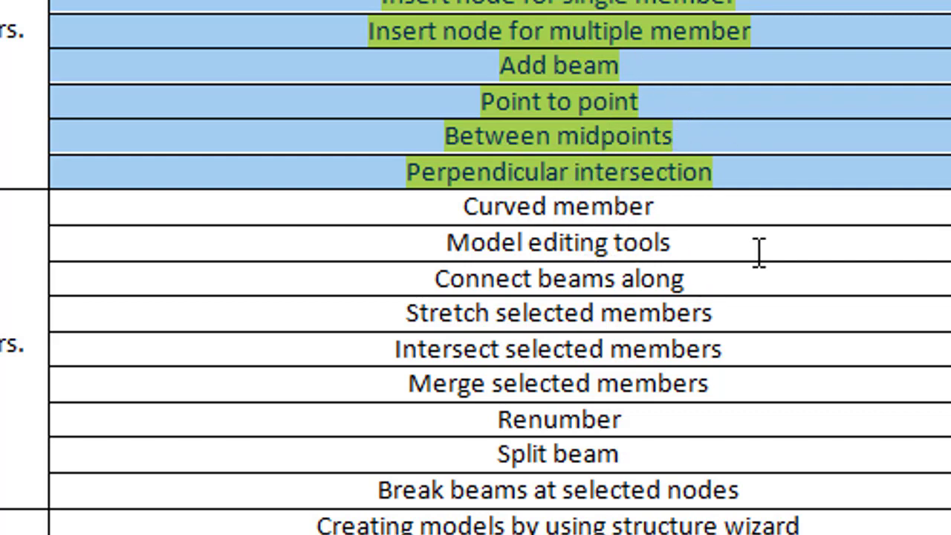
left_click(758, 252)
Step: Select the Connect beams along, Stretch selected members and Intersect selected members rows
left_click_drag(737, 288, 402, 272)
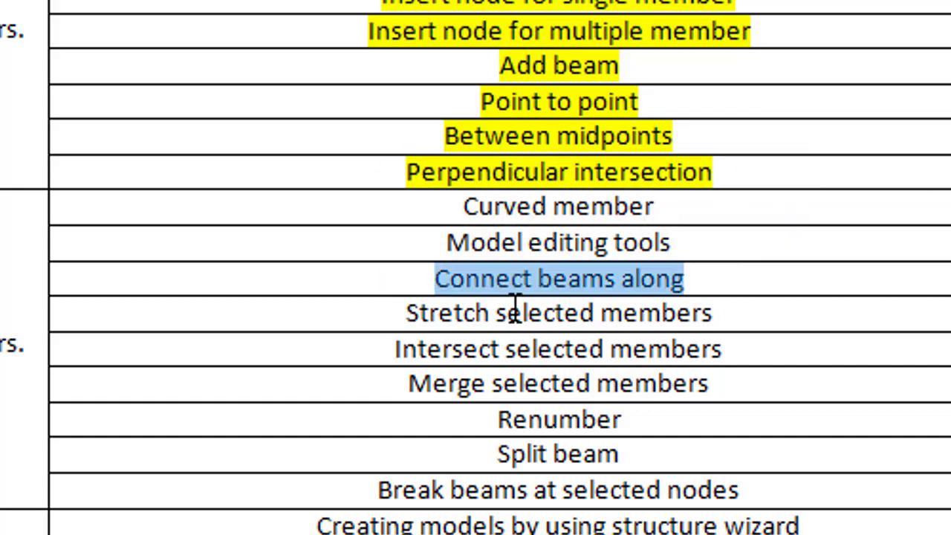
left_click_drag(743, 320, 391, 305)
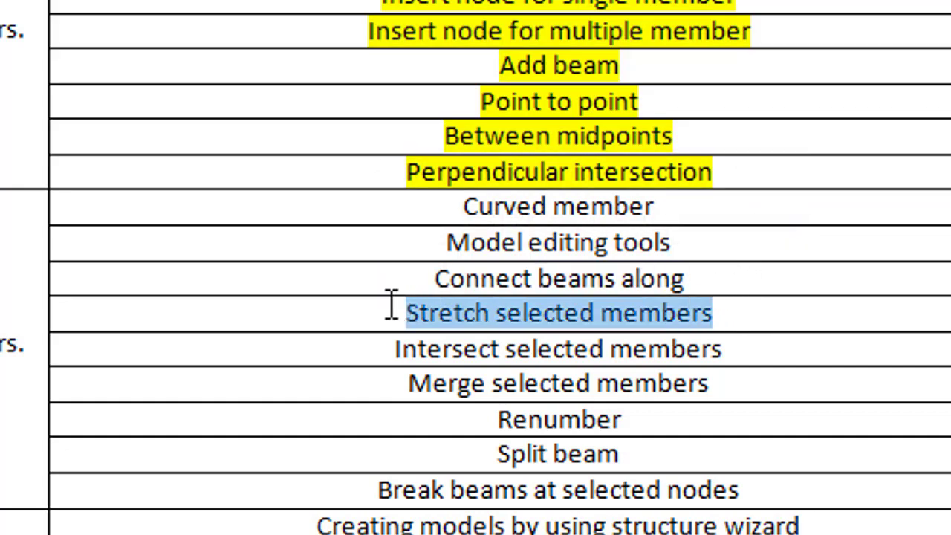
left_click_drag(798, 355, 317, 344)
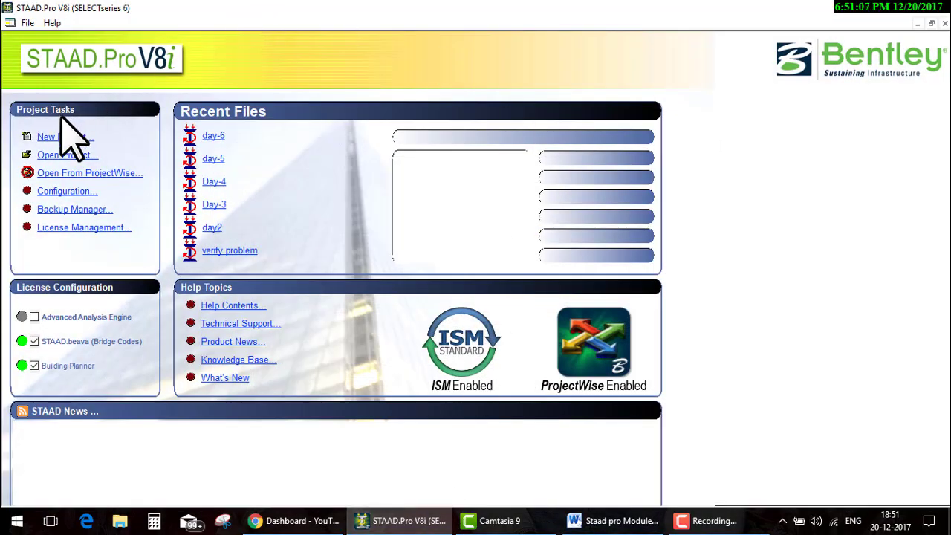
Step: Create a new Space project Structure1 in Meter and KiloNewton, overwriting the existing file
left_click(70, 134)
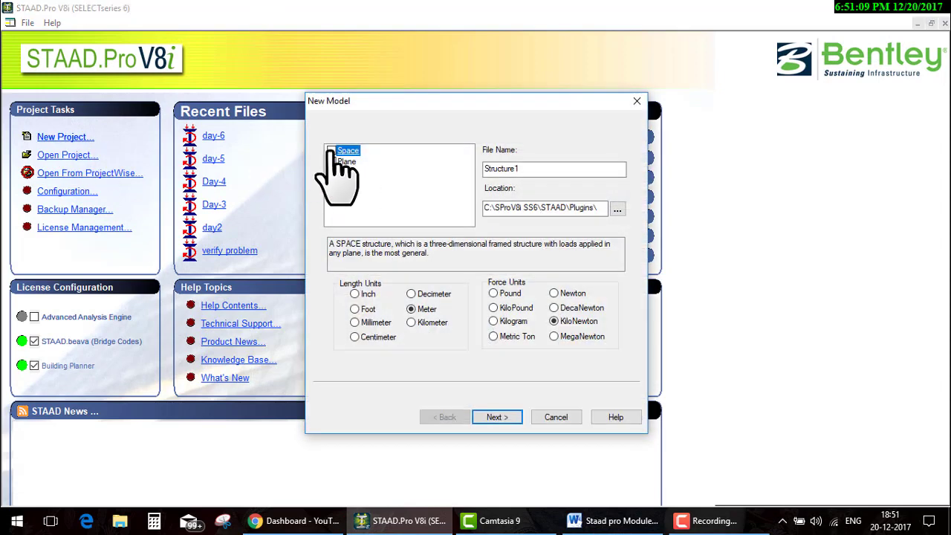
left_click(508, 418)
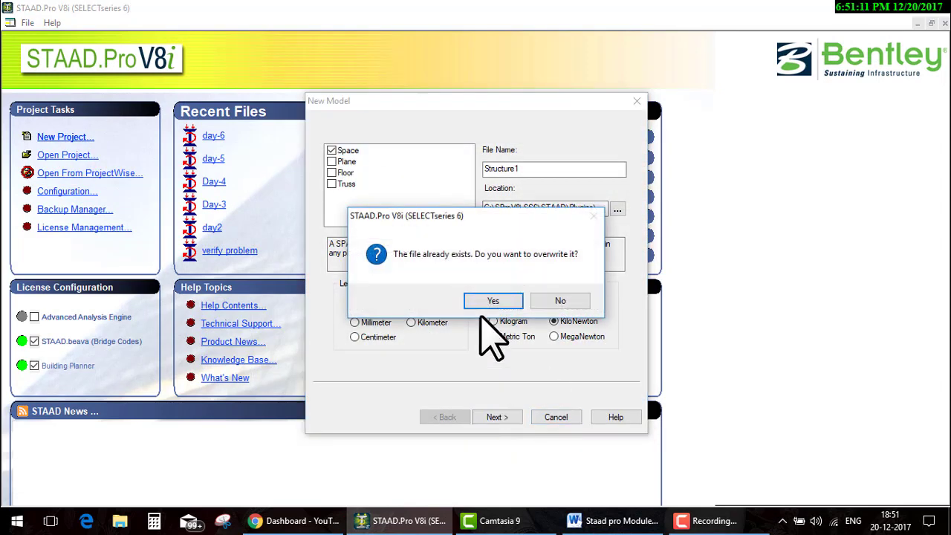
left_click(490, 301)
left_click(495, 417)
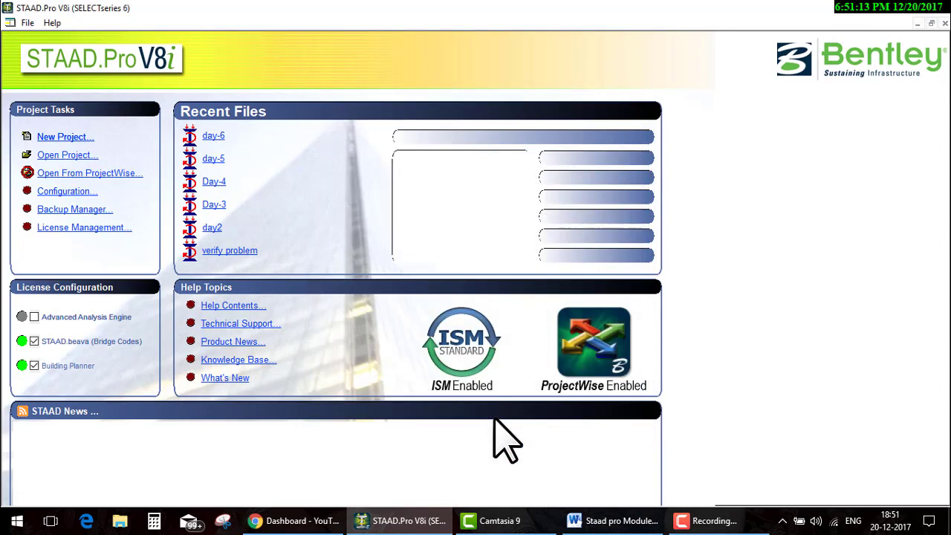
Step: Glance back at the Word outline, then return to the new STAAD.Pro model
left_click(609, 532)
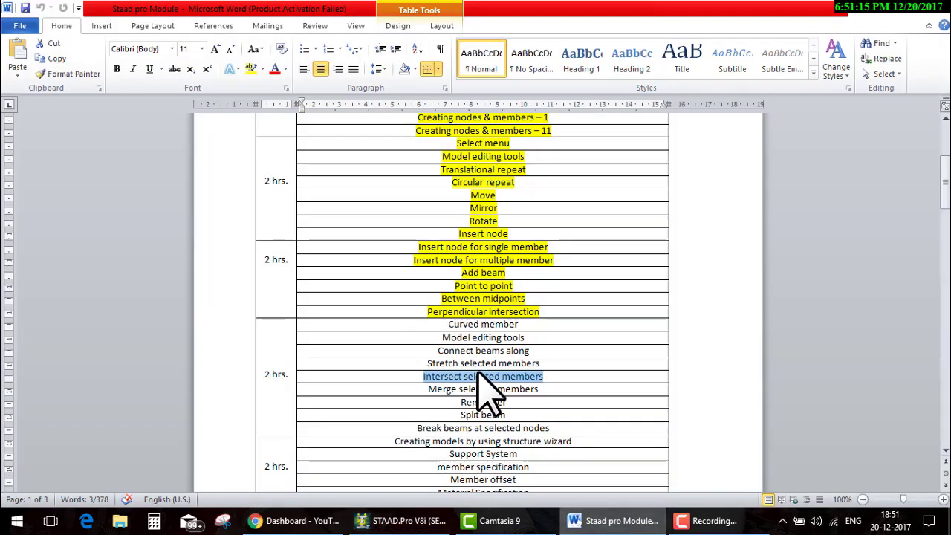
left_click(605, 523)
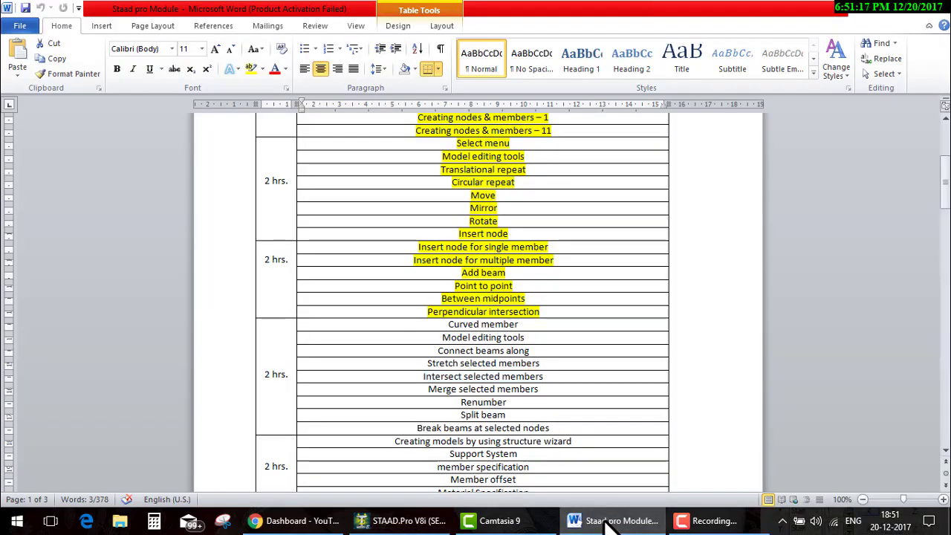
left_click(605, 524)
scroll(402, 364, "down", 1)
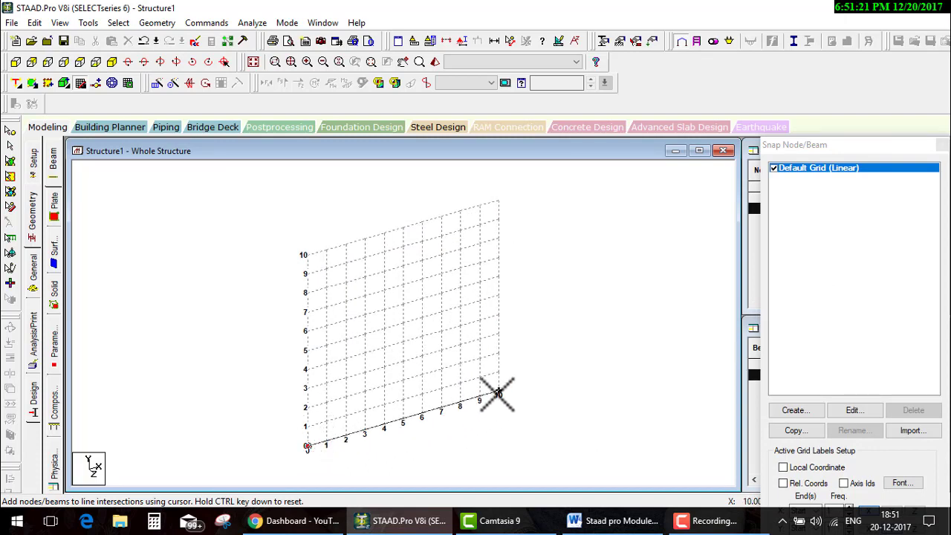
Step: Close the snap grid settings, switch to front view, and sketch arcs and axes over beam 1
left_click(942, 144)
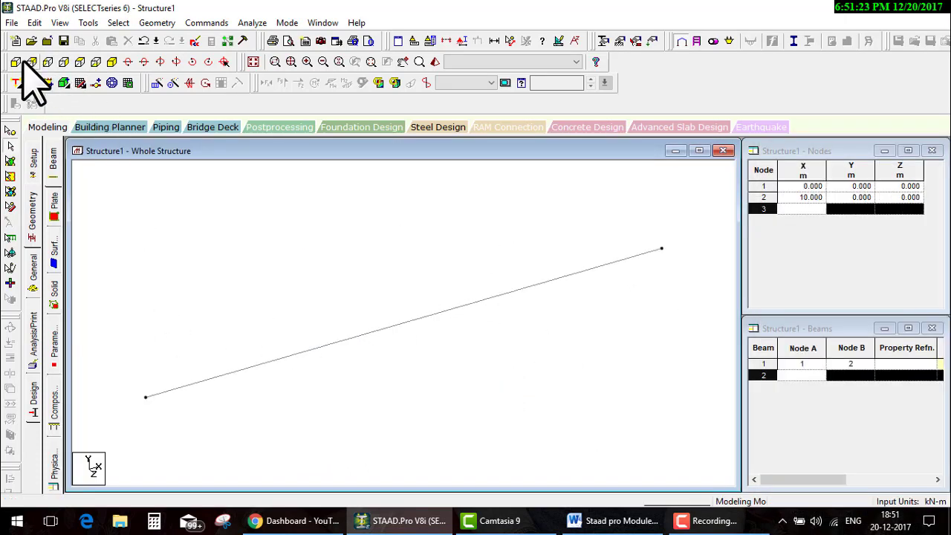
left_click(16, 62)
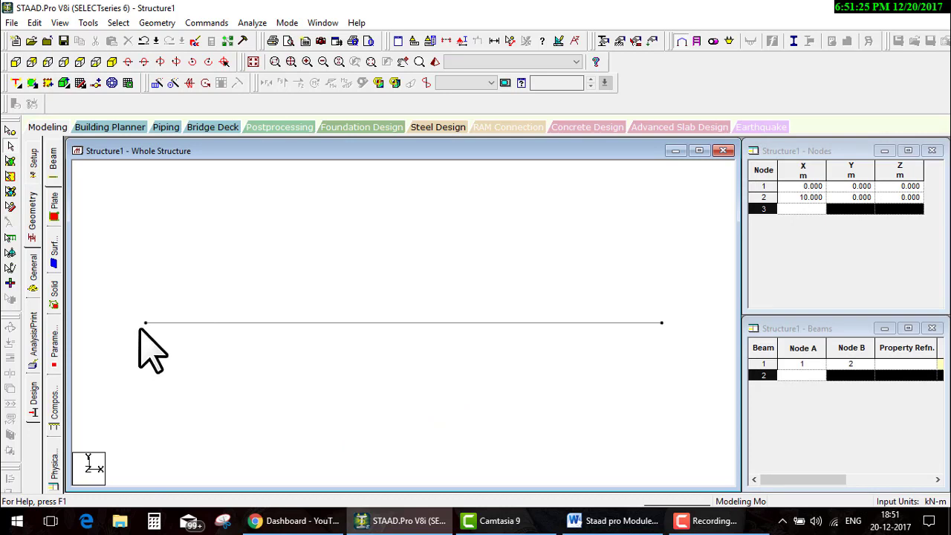
mouse_move(144, 322)
left_mouse_down()
mouse_move(285, 251)
mouse_move(667, 303)
mouse_move(676, 320)
left_mouse_up()
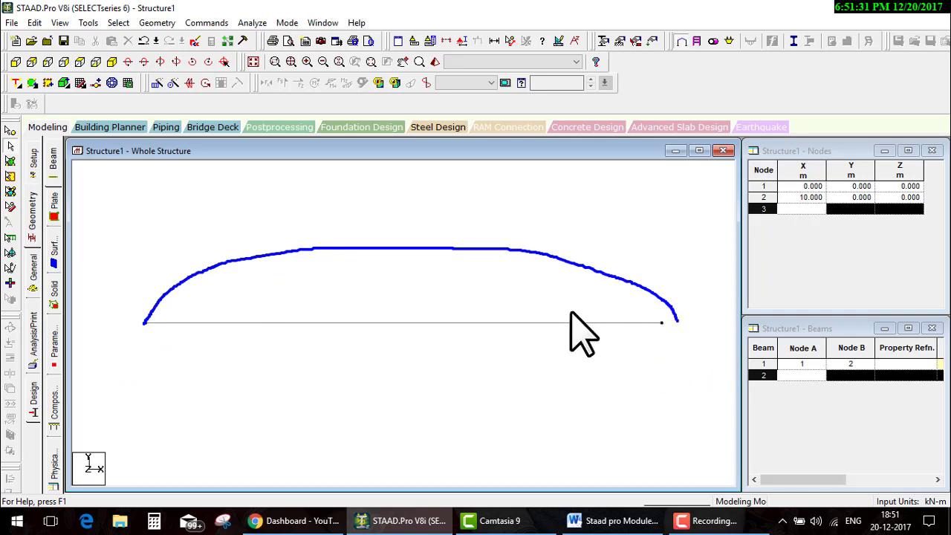
mouse_move(144, 320)
left_mouse_down()
mouse_move(567, 274)
mouse_move(658, 317)
left_mouse_up()
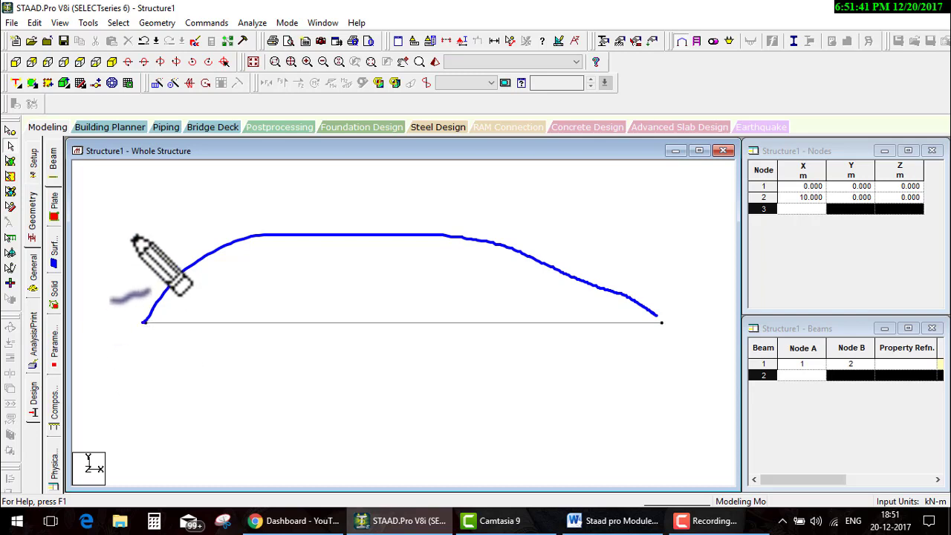
mouse_move(134, 236)
left_mouse_down()
mouse_move(139, 322)
mouse_move(227, 323)
mouse_move(212, 319)
mouse_move(205, 344)
left_mouse_up()
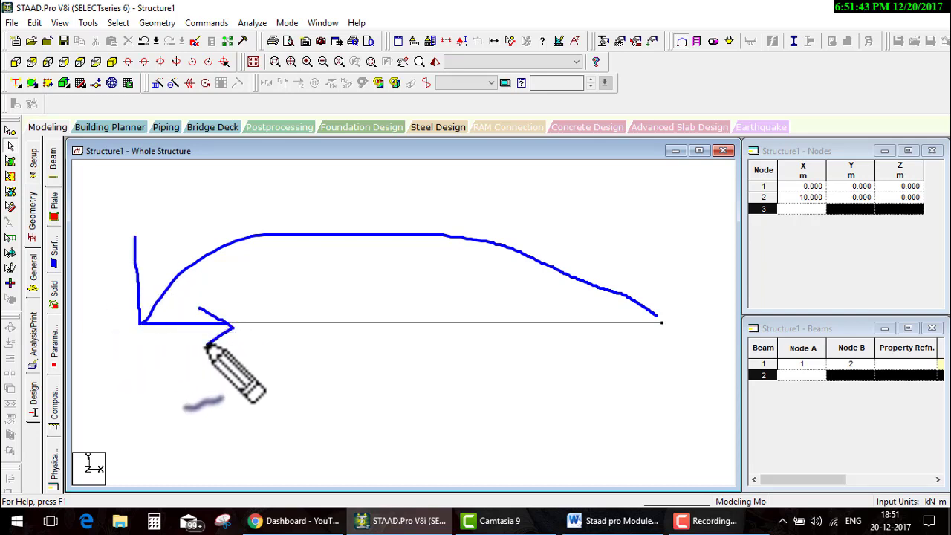
left_click_drag(122, 258, 132, 236)
left_click_drag(132, 235, 154, 252)
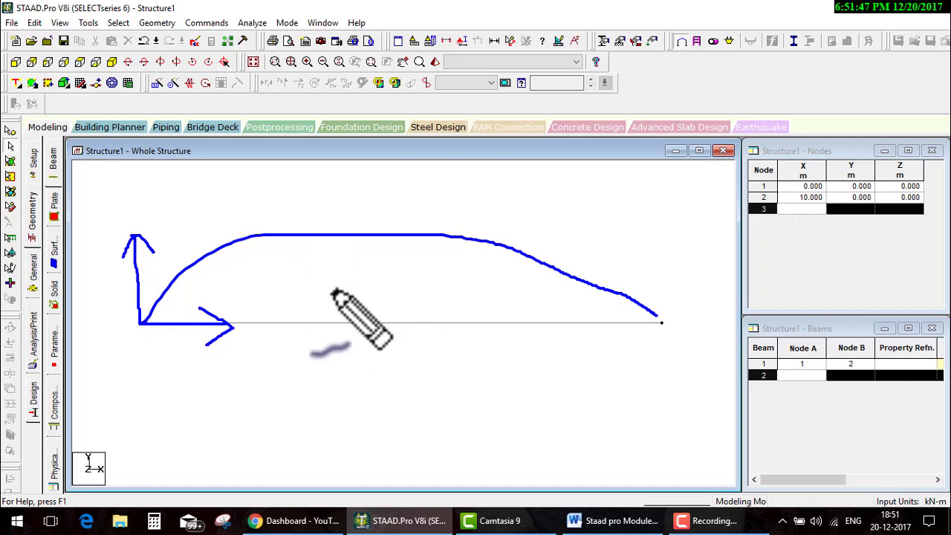
mouse_move(141, 327)
left_mouse_down()
mouse_move(190, 365)
mouse_move(510, 361)
mouse_move(676, 297)
left_mouse_up()
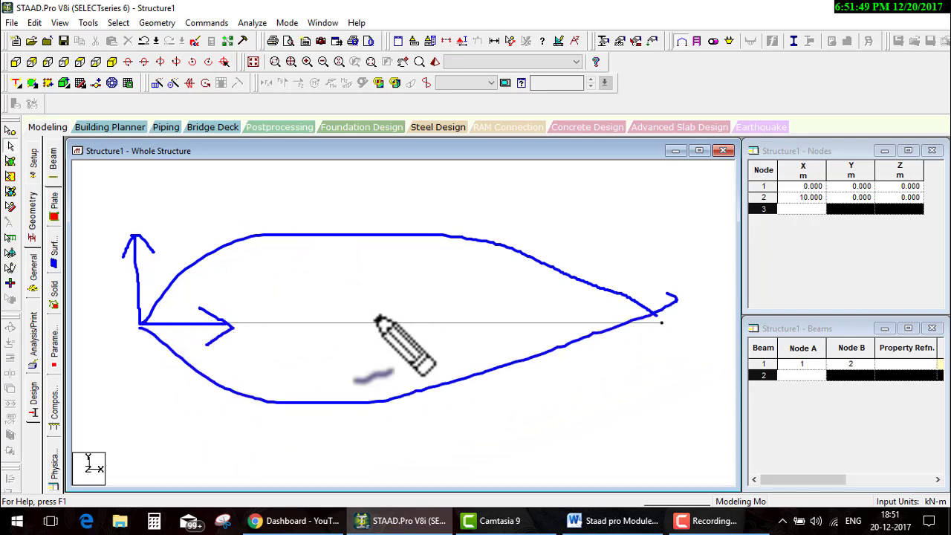
mouse_move(157, 324)
left_mouse_down()
mouse_move(197, 297)
mouse_move(456, 286)
mouse_move(658, 318)
mouse_move(638, 312)
left_mouse_up()
key("Escape")
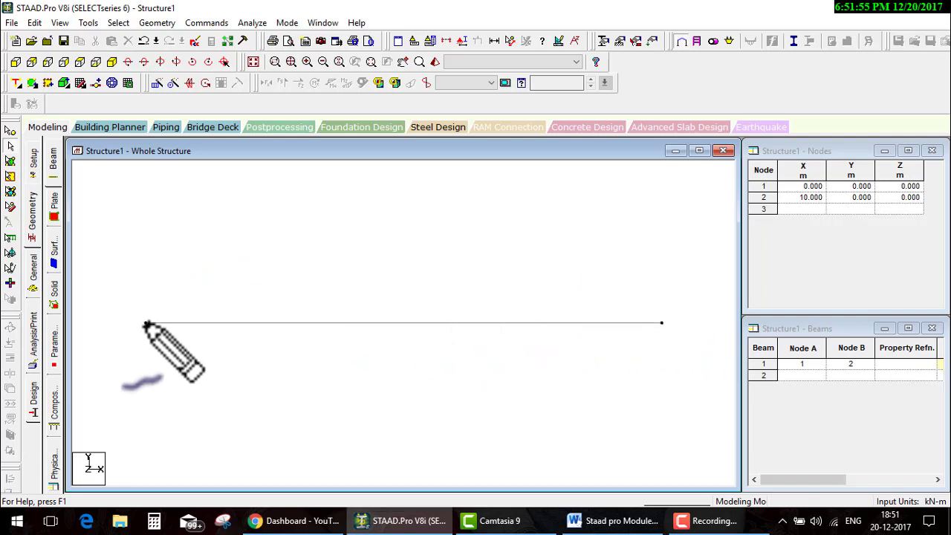
Step: Sketch an arc over the beam and a line down from node 1, then erase them
mouse_move(146, 323)
left_mouse_down()
mouse_move(422, 256)
mouse_move(624, 302)
mouse_move(661, 321)
left_mouse_up()
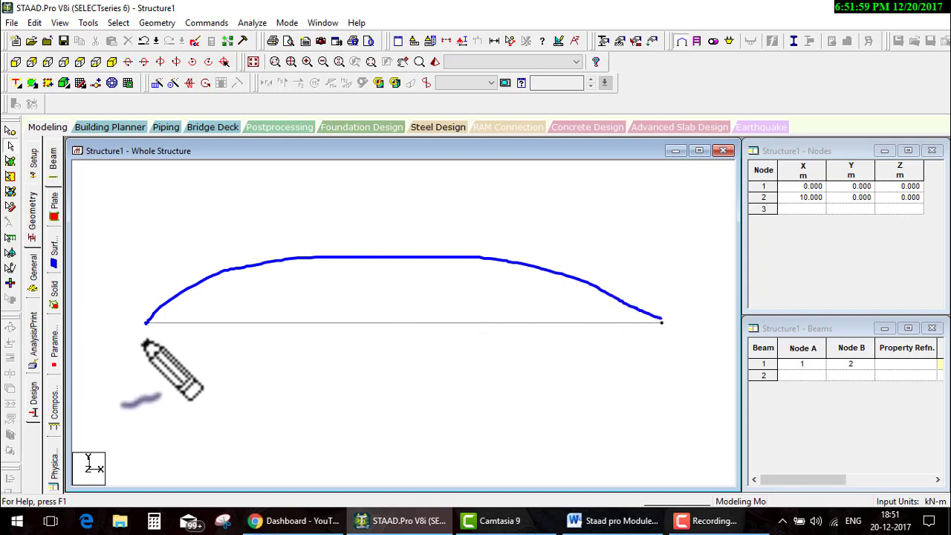
left_click_drag(146, 322, 243, 491)
left_click_drag(487, 416, 527, 405)
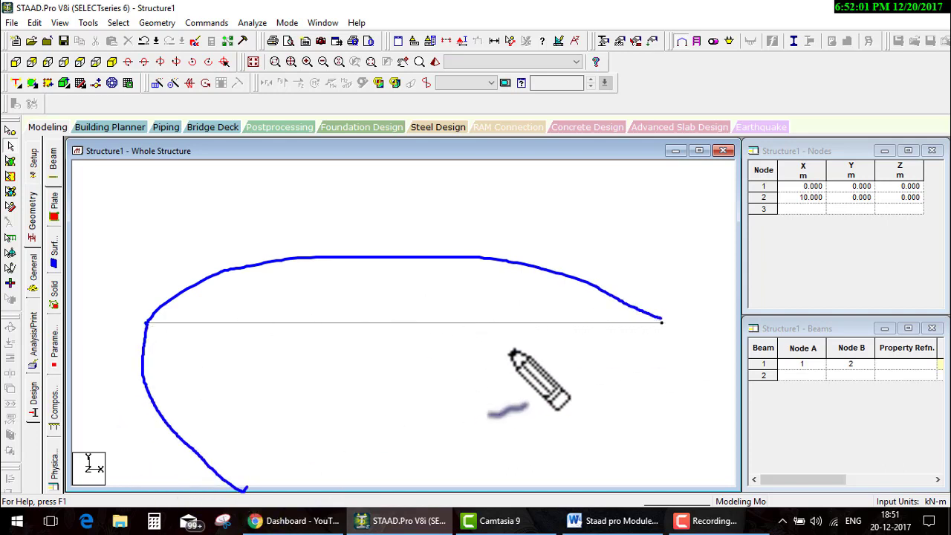
key("Escape")
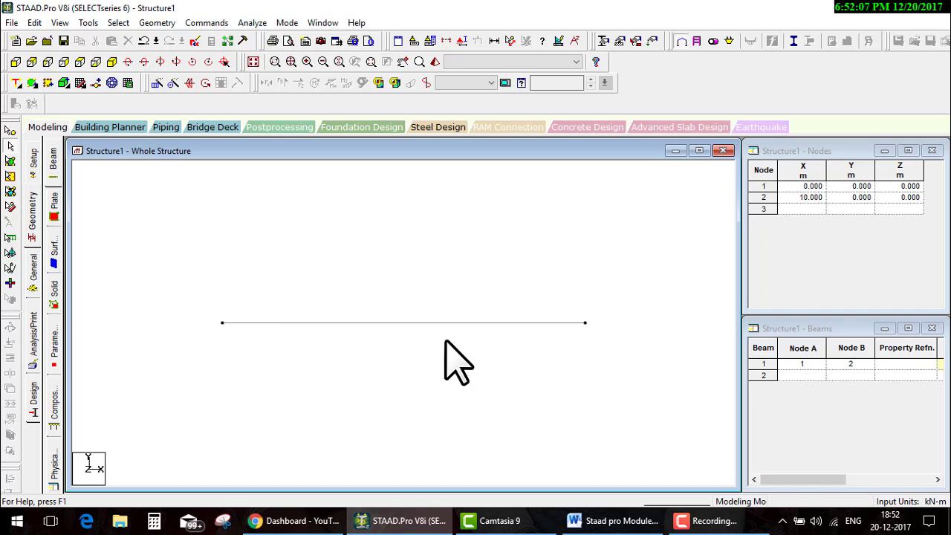
Step: Sketch a loop and column around the 10 m beam, clear the sketches, and select beam 1
middle_click_drag(444, 341, 445, 249)
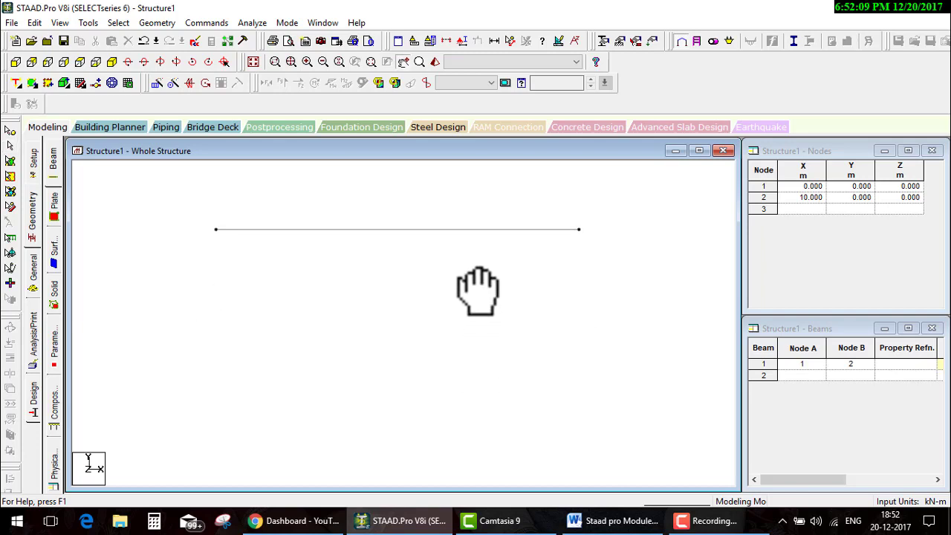
key("ctrl+2")
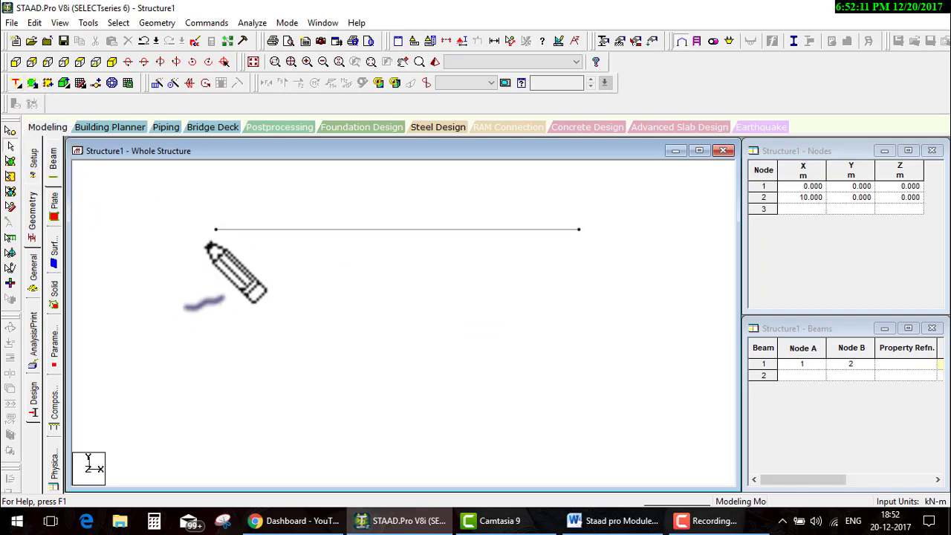
mouse_move(214, 229)
left_mouse_down()
mouse_move(453, 199)
mouse_move(577, 229)
left_mouse_up()
mouse_move(214, 230)
left_mouse_down()
mouse_move(206, 323)
mouse_move(297, 446)
mouse_move(609, 450)
mouse_move(662, 305)
left_mouse_up()
left_click_drag(624, 254, 577, 229)
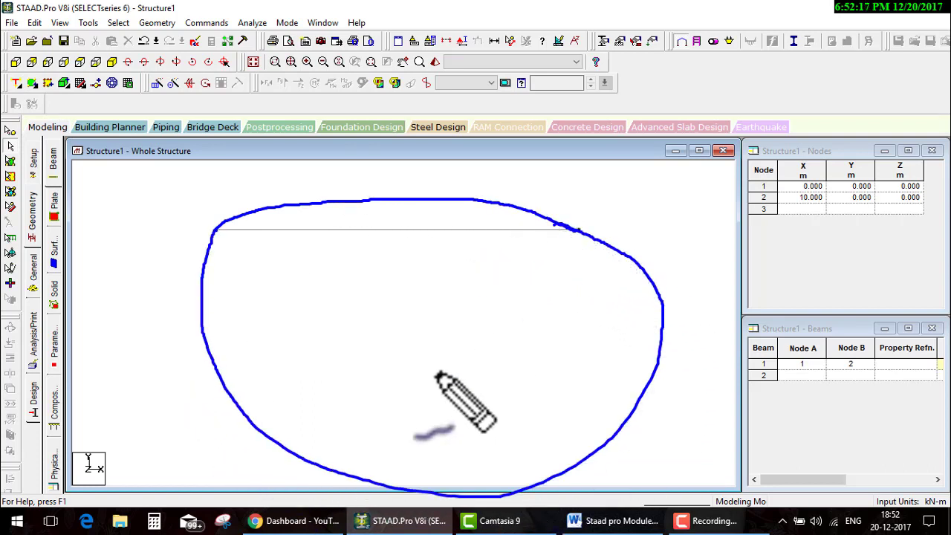
mouse_move(429, 364)
left_mouse_down()
mouse_move(503, 214)
mouse_move(503, 194)
mouse_move(480, 220)
mouse_move(523, 237)
left_mouse_up()
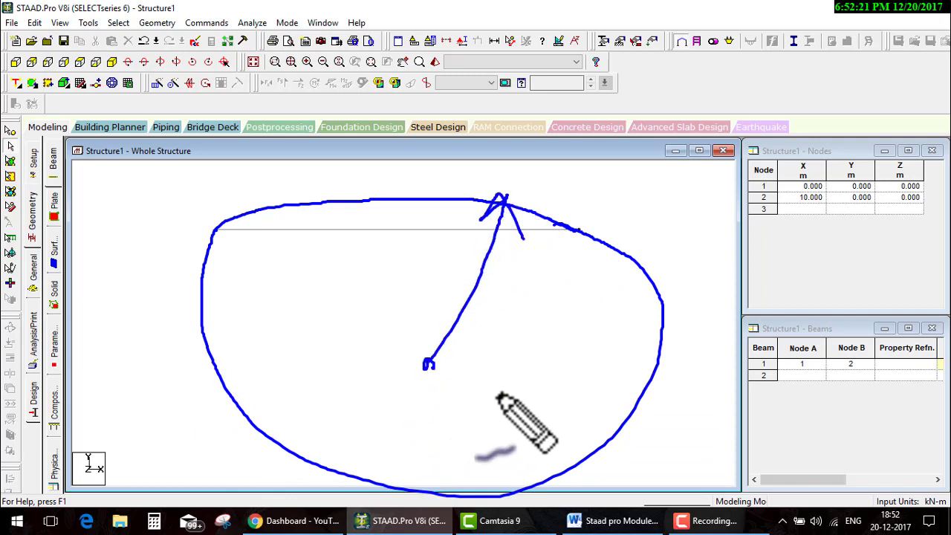
mouse_move(450, 382)
left_mouse_down()
mouse_move(502, 394)
mouse_move(546, 215)
left_mouse_up()
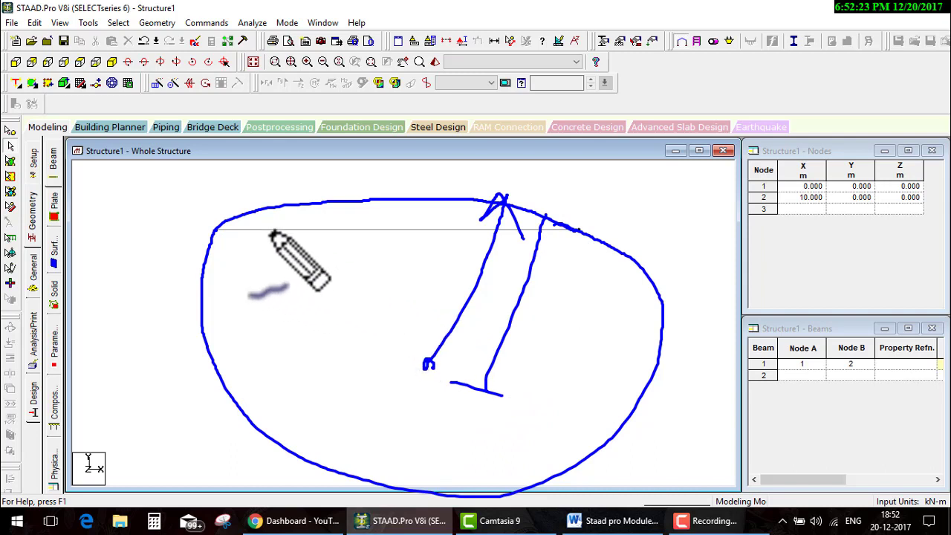
key("Escape")
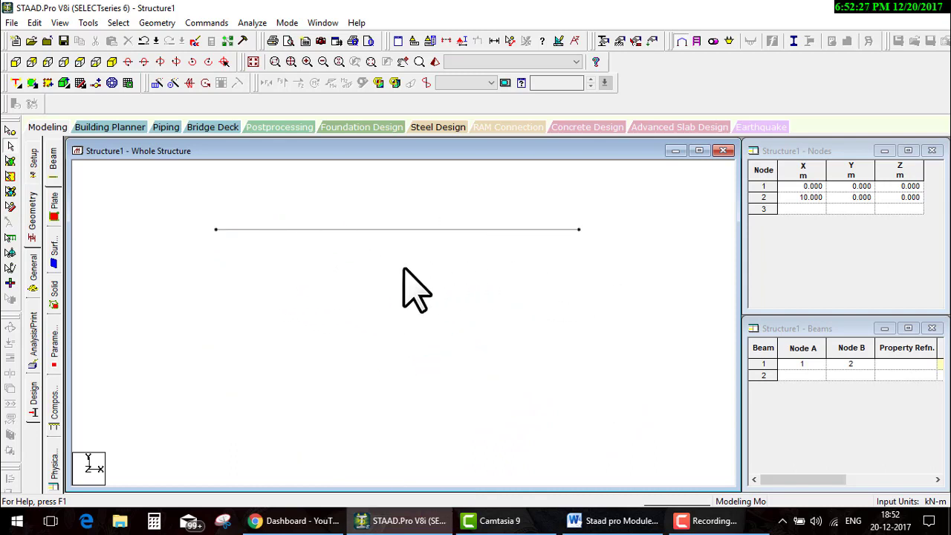
middle_click_drag(403, 269, 407, 323)
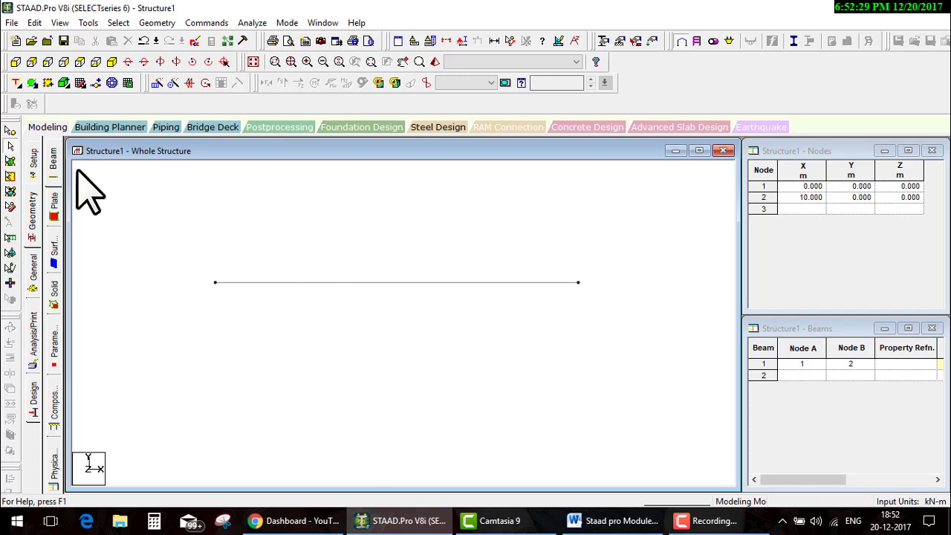
left_click(316, 282)
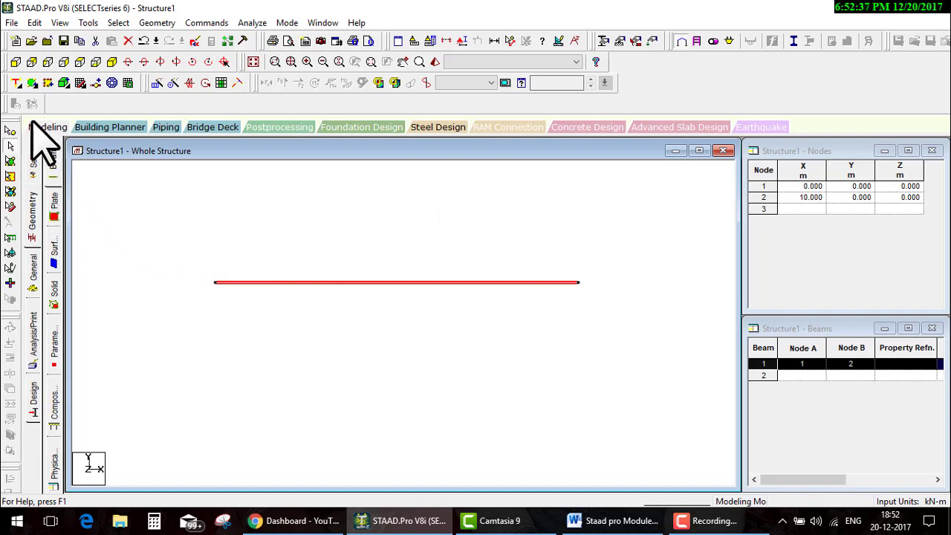
Step: Draw curved beam 2 from node 1 to node 2 with radius 15 m and gamma 0°
left_click(16, 85)
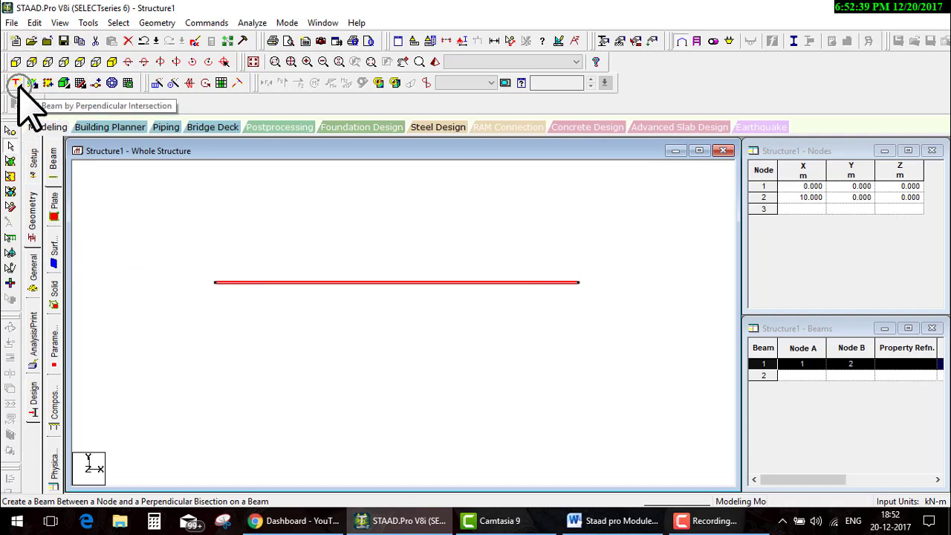
left_click(16, 85)
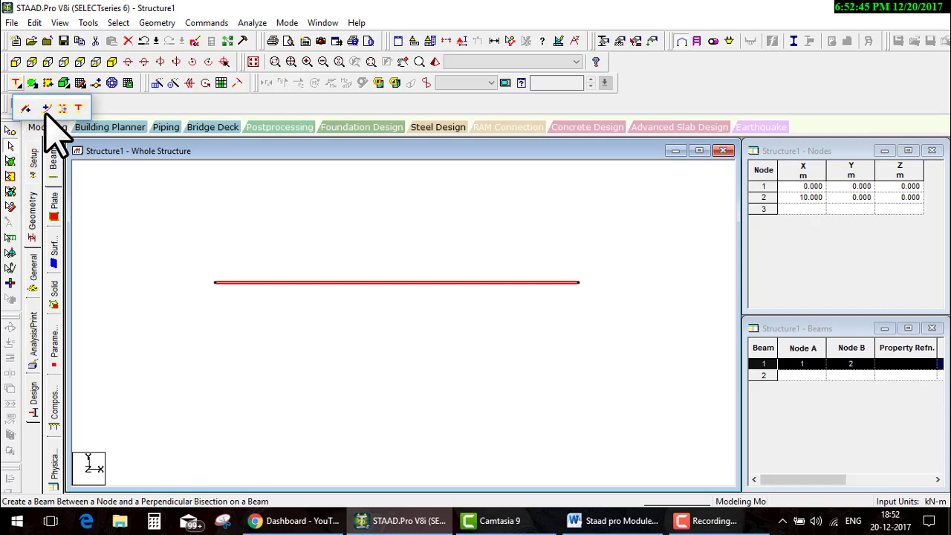
left_click(46, 109)
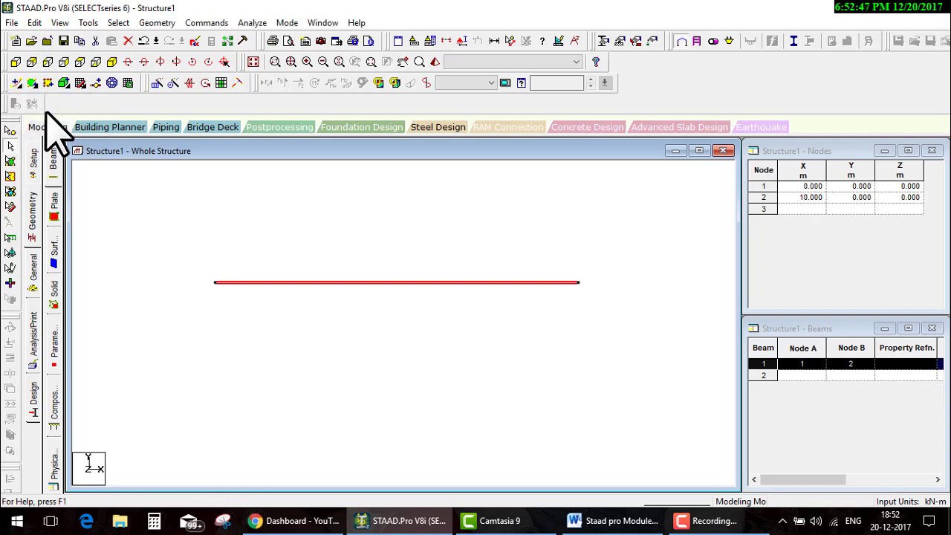
left_click(16, 83)
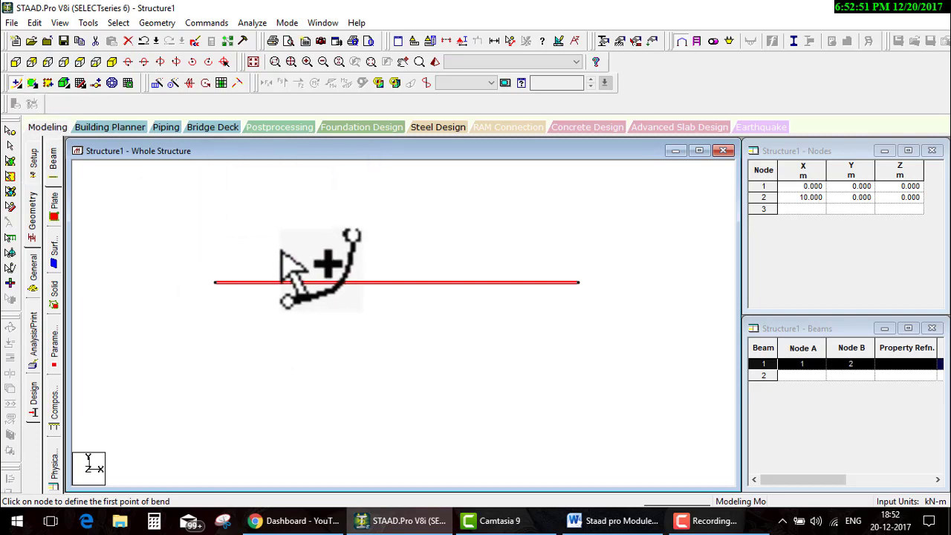
left_click(215, 281)
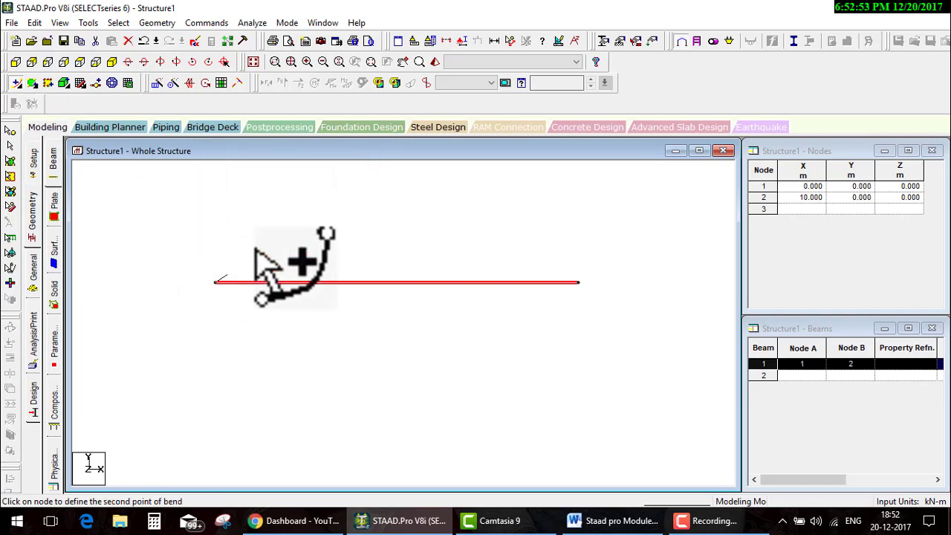
left_click(579, 282)
type("15")
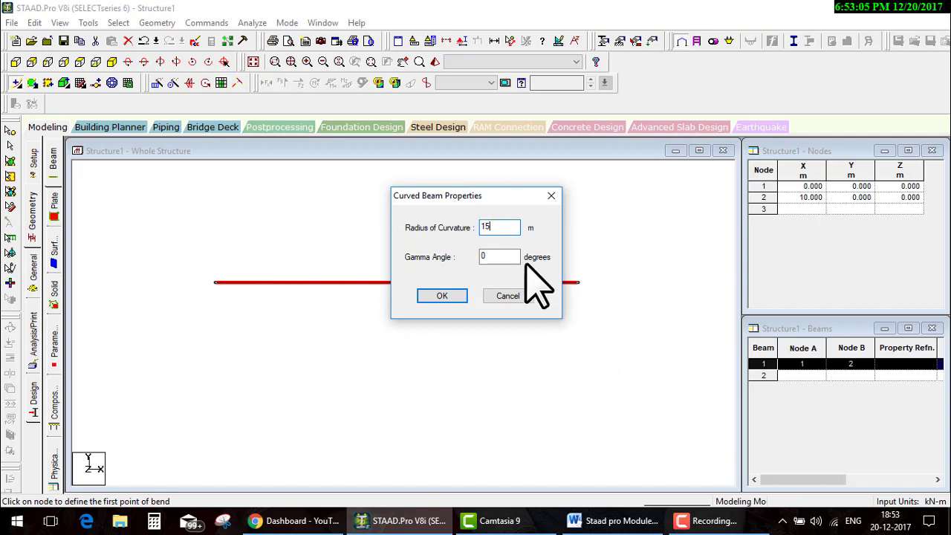
left_click(441, 296)
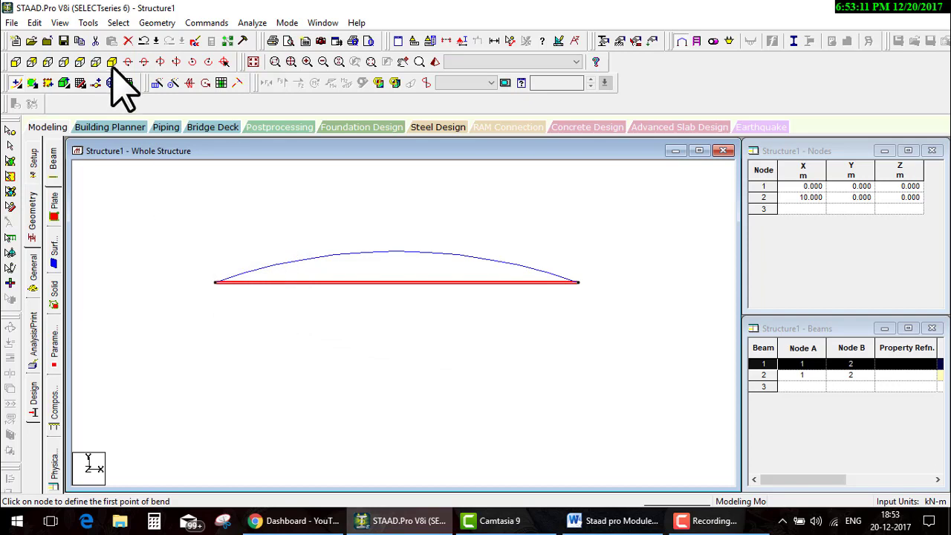
left_click(112, 77)
left_click_drag(327, 282, 238, 327)
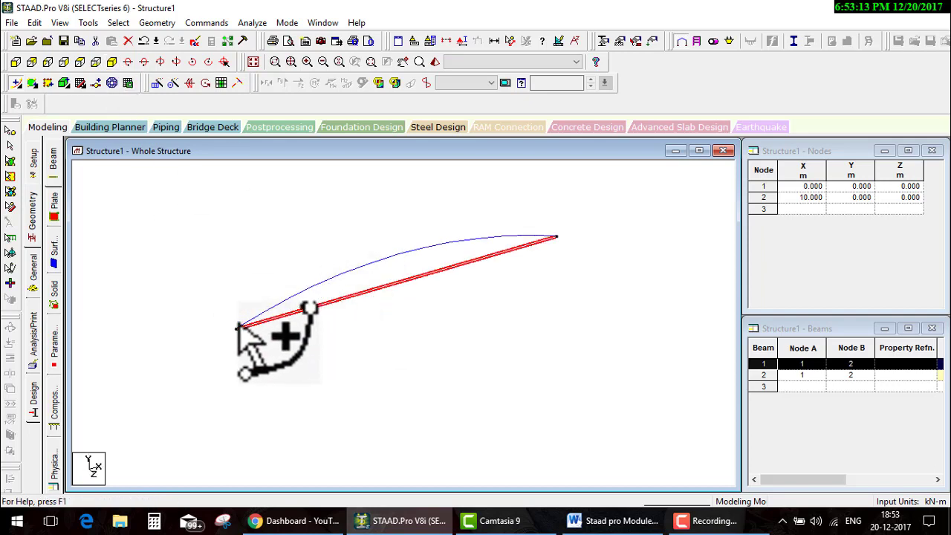
Step: Sketch marks around the curved and straight beams in 3D, clear them, and deselect beam 1
key("Escape")
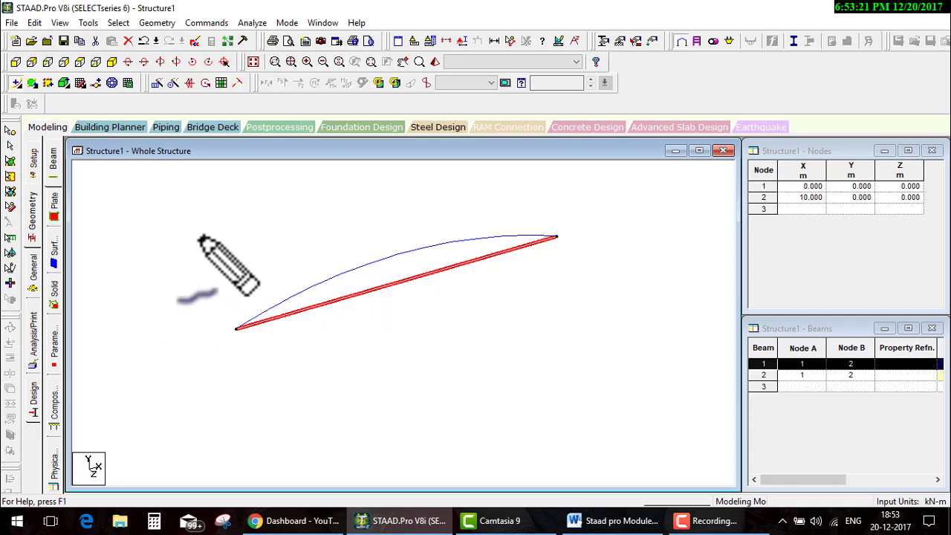
mouse_move(191, 200)
left_mouse_down()
mouse_move(227, 325)
mouse_move(551, 161)
mouse_move(536, 241)
left_mouse_up()
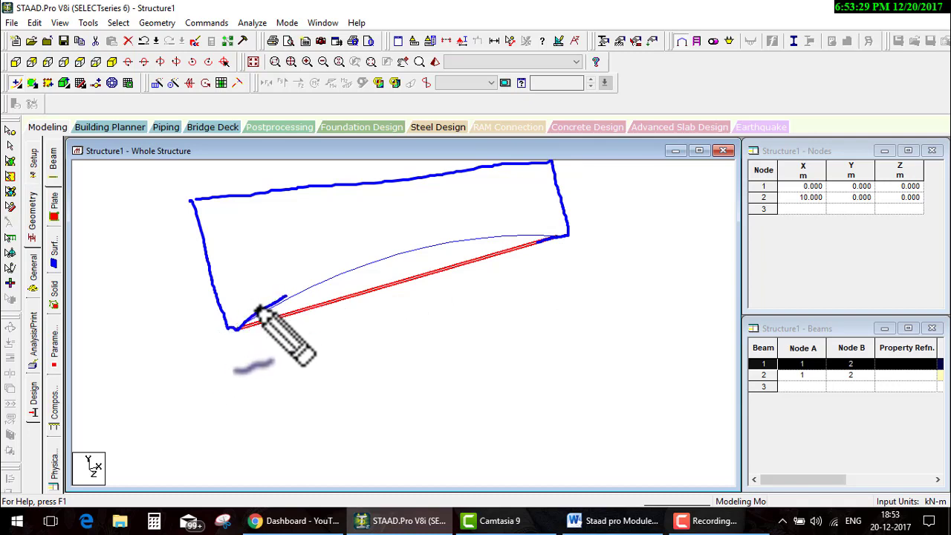
left_click_drag(238, 327, 286, 297)
left_click_drag(301, 233, 304, 231)
left_click_drag(311, 221, 319, 219)
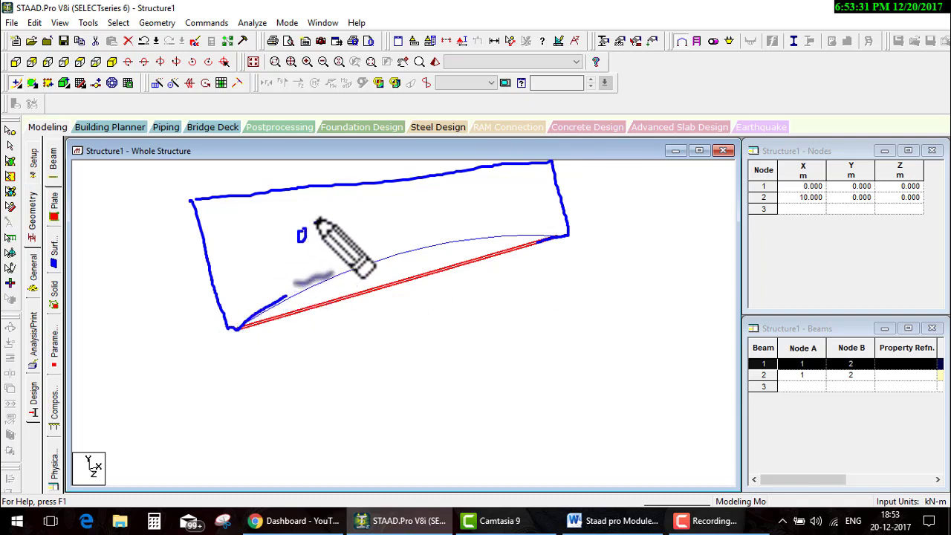
left_click_drag(236, 327, 458, 256)
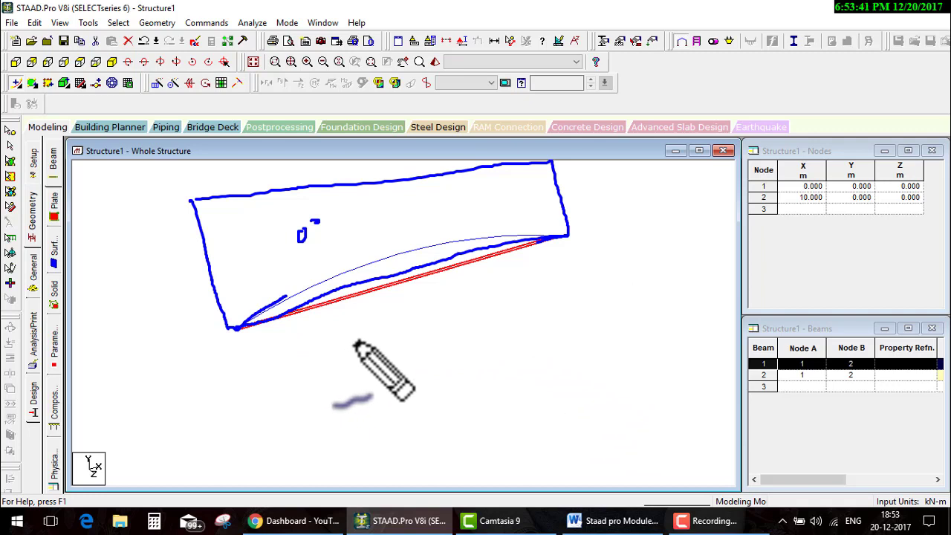
key("Escape")
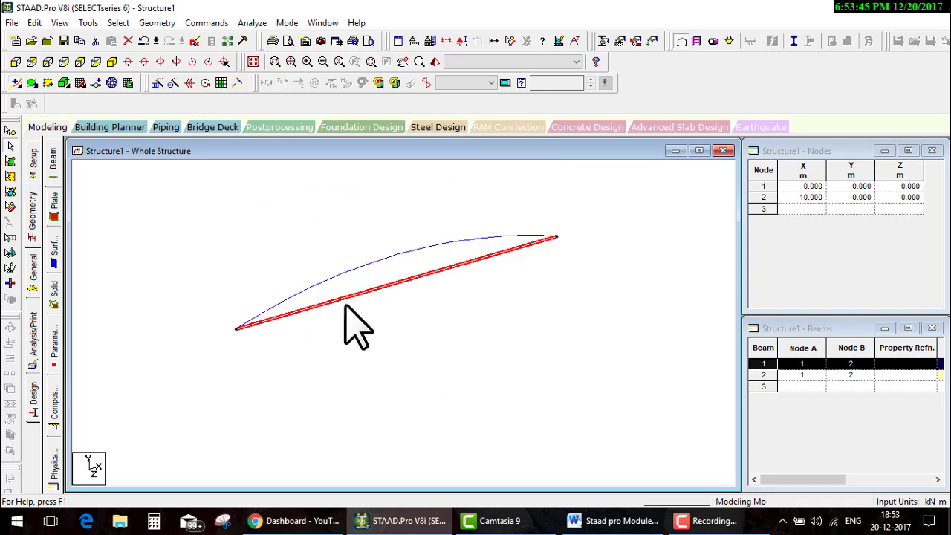
left_click(346, 318)
Step: Repeat beam 1 along global Y at 10 m spacing, adding nodes 3–4 and beams 3–5
left_click(354, 293)
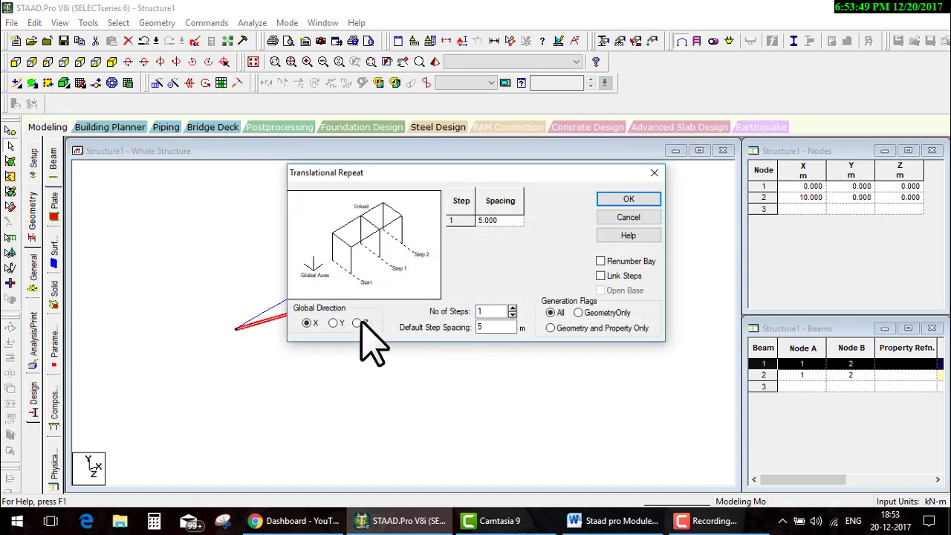
left_click(332, 322)
type("10")
left_click(631, 276)
left_click(624, 199)
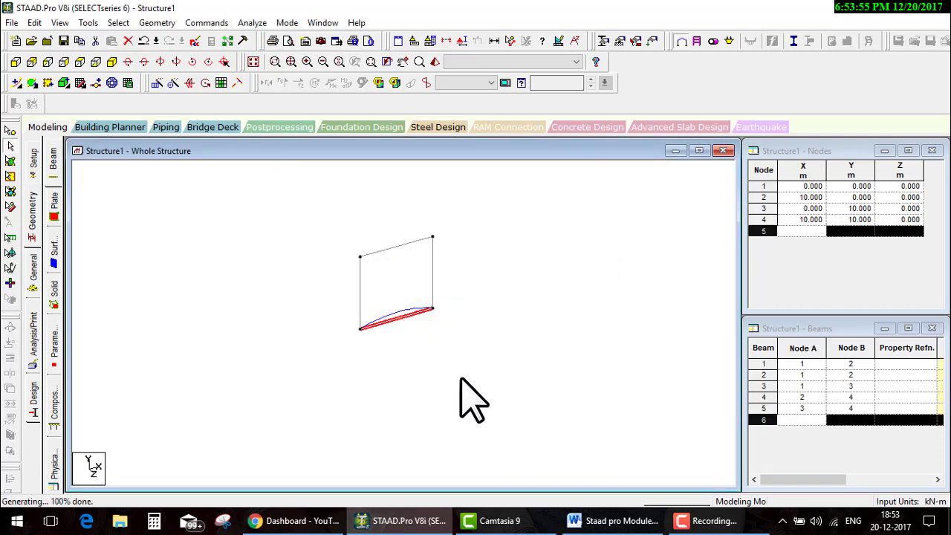
scroll(420, 347, "up", 2)
scroll(371, 356, "up", 2)
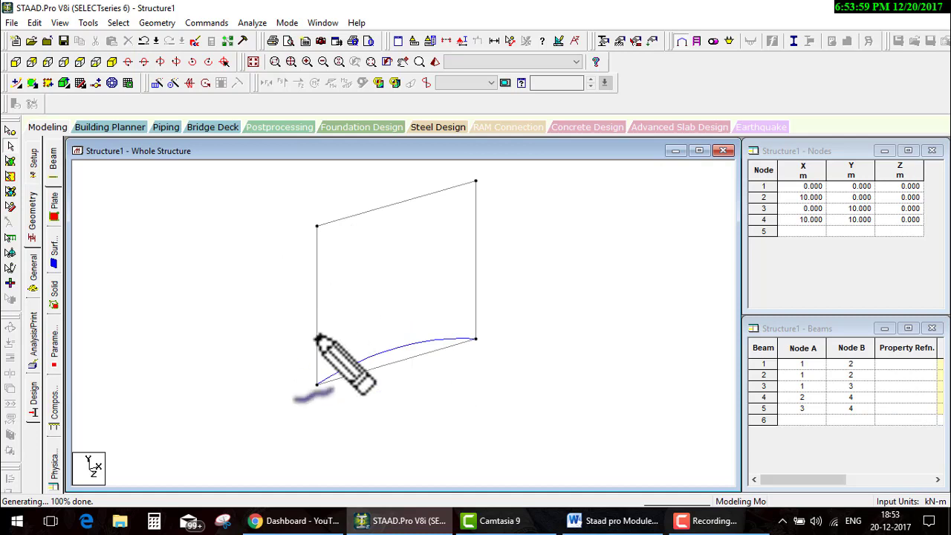
mouse_move(316, 384)
left_mouse_down()
mouse_move(320, 228)
mouse_move(470, 184)
mouse_move(484, 340)
mouse_move(310, 385)
left_mouse_up()
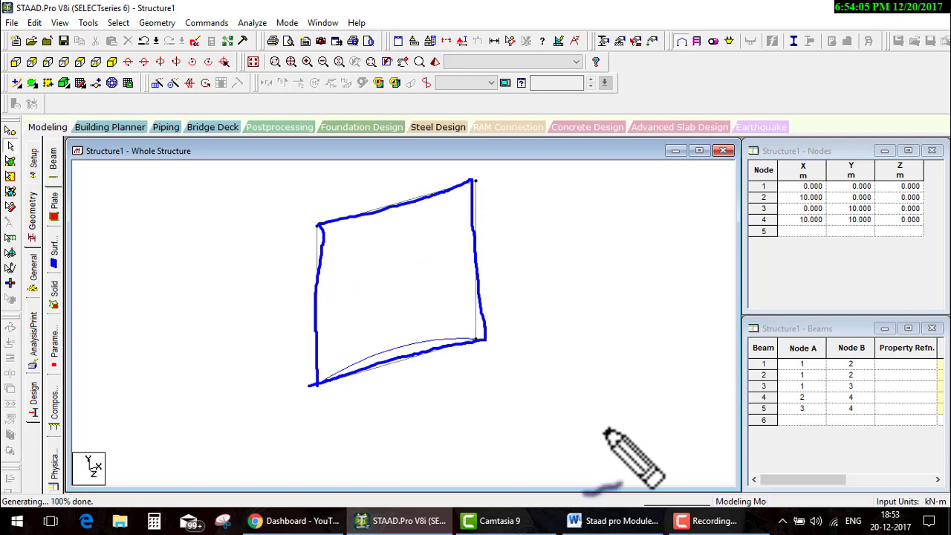
key("Escape")
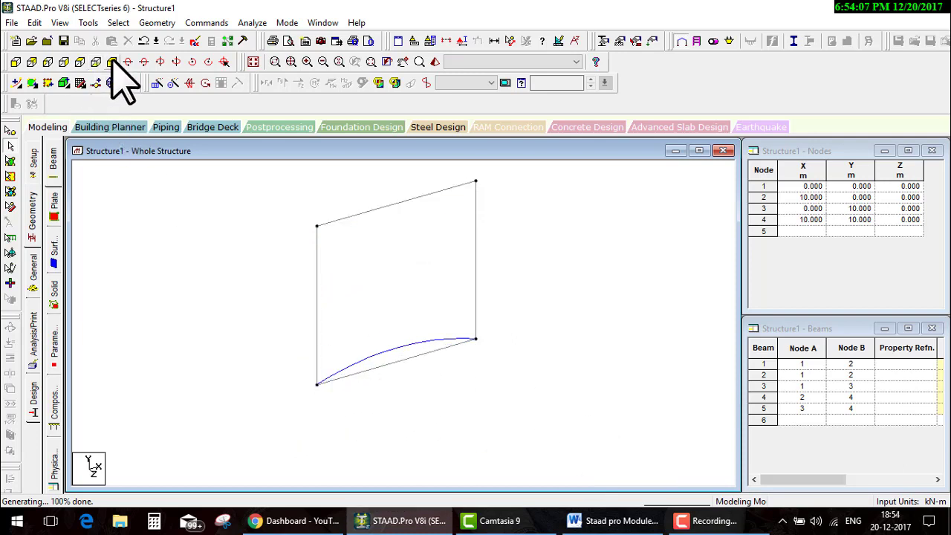
Step: Add curved beam 6 between nodes 1 and 2, entering 0 in the curve properties
middle_click_drag(334, 399, 424, 381, "ctrl")
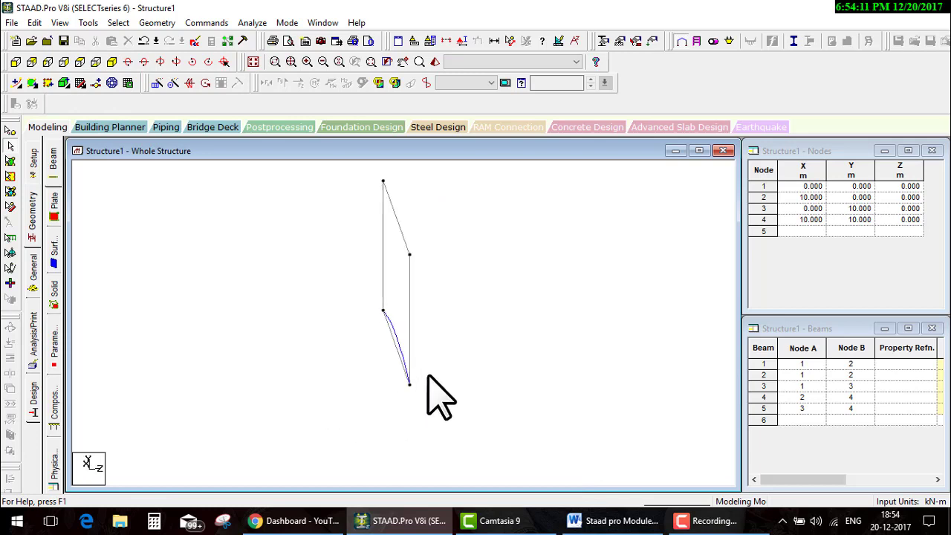
key("Left")
key("Left")
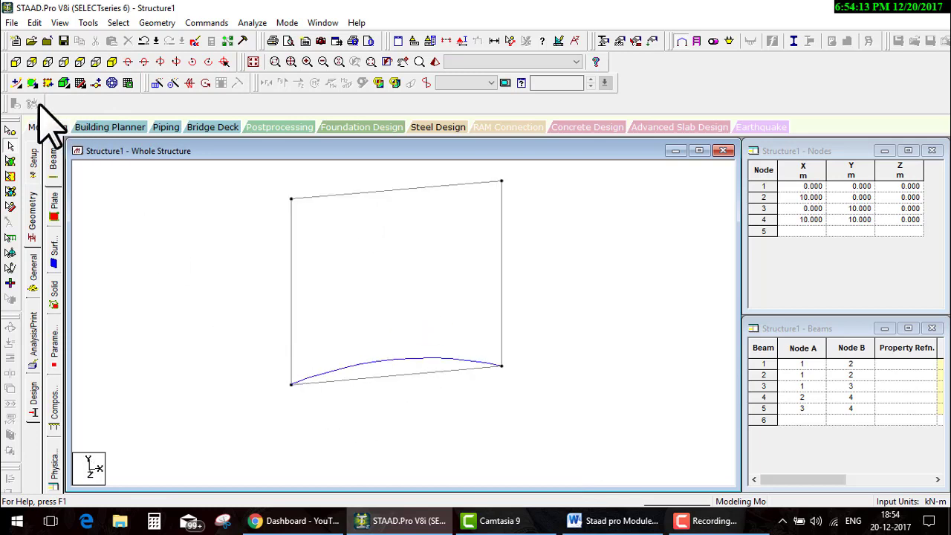
left_click(17, 81)
left_click(291, 384)
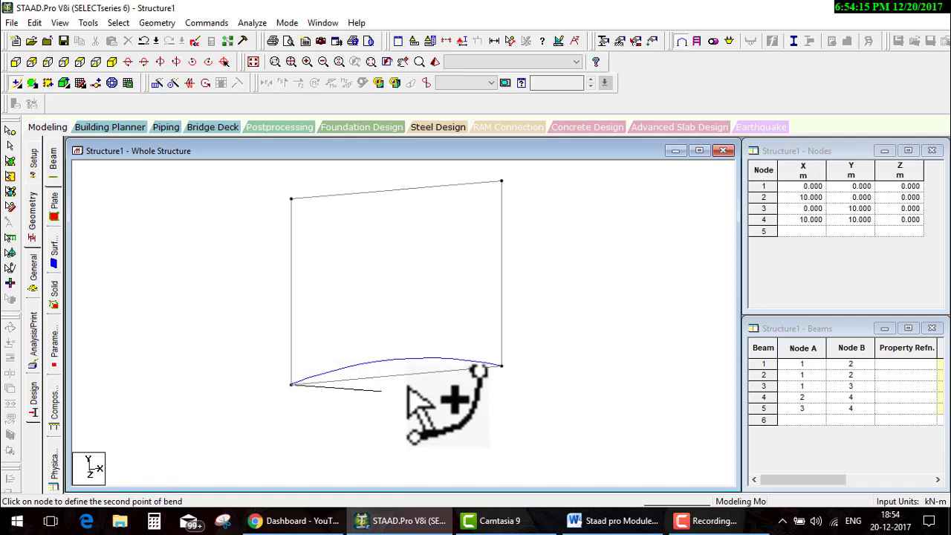
left_click(504, 367)
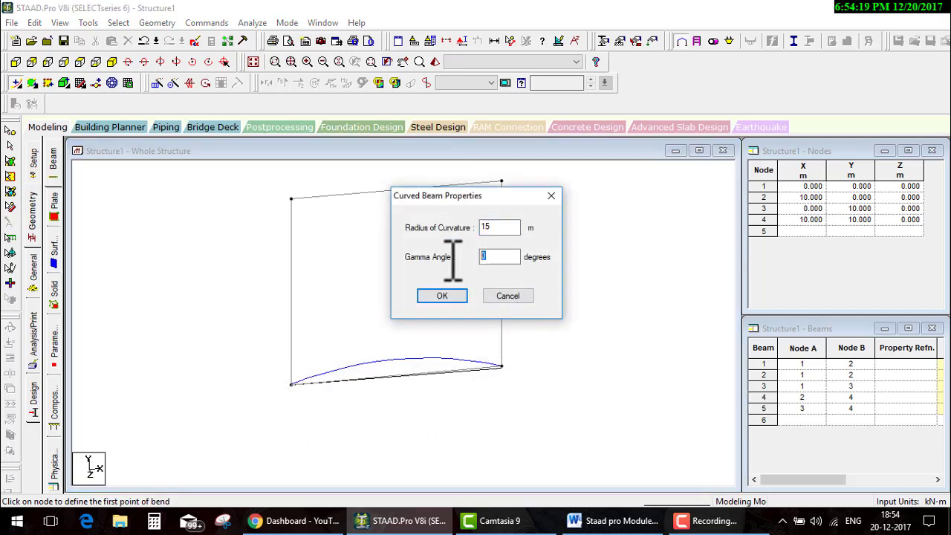
type("0")
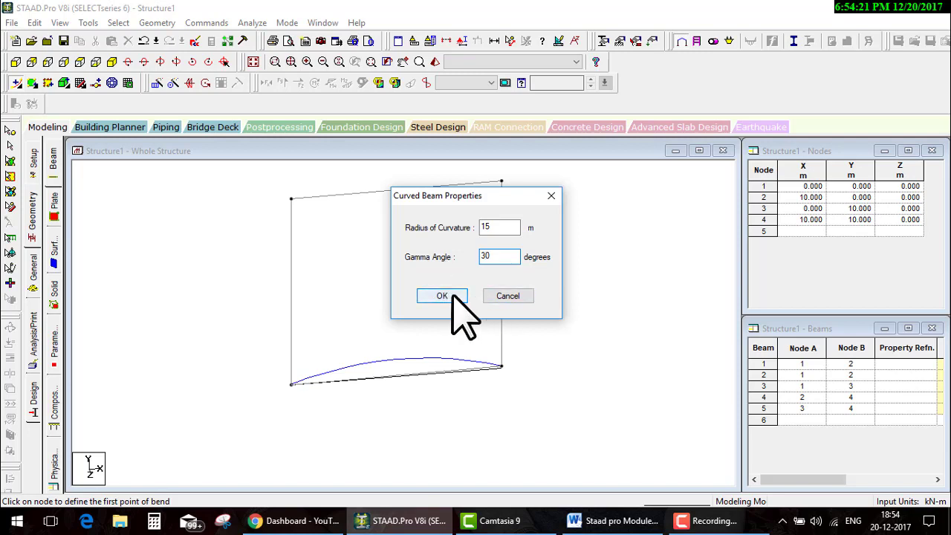
left_click(450, 296)
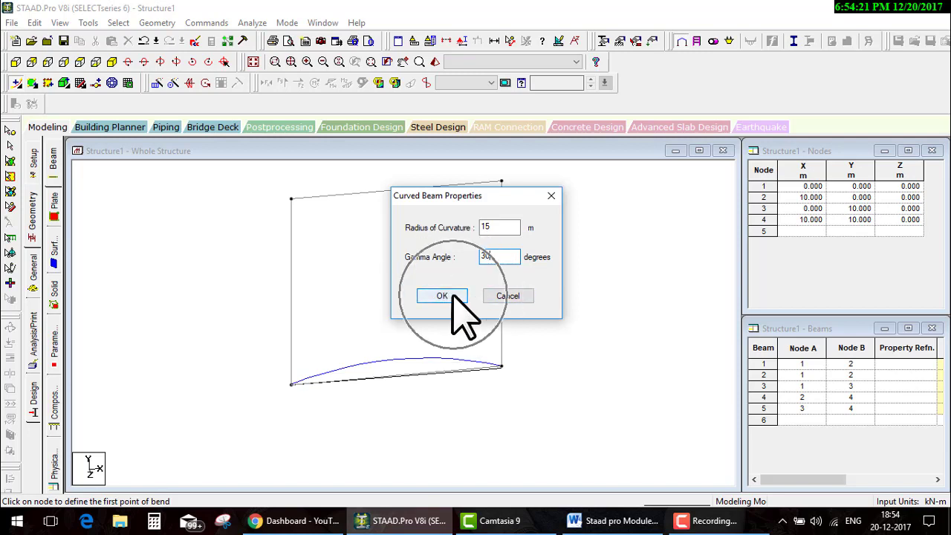
Step: Rotate the frame edge-on to compare the two curved beams, then return to isometric view
left_click(113, 82)
mouse_move(355, 315)
middle_mouse_down()
mouse_move(386, 319)
mouse_move(443, 386)
middle_mouse_up()
left_click(443, 387)
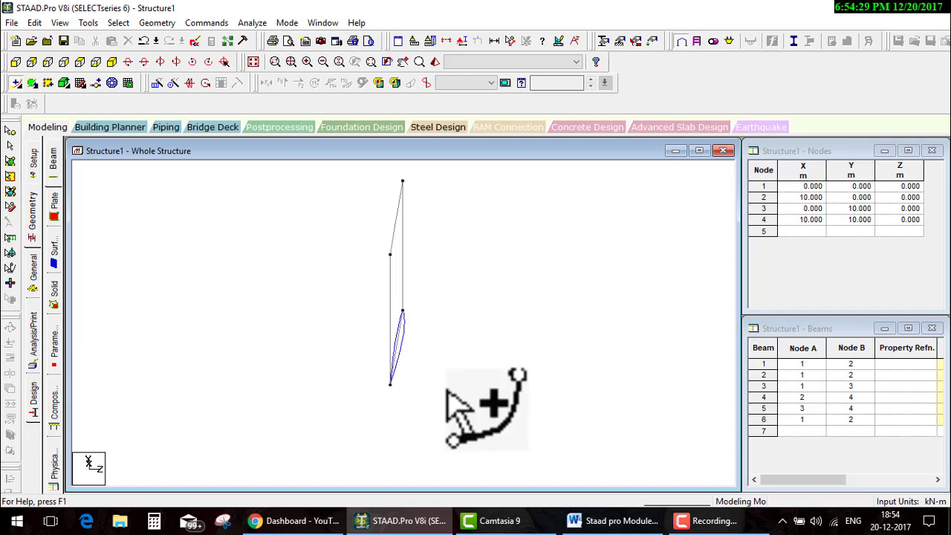
key("Right")
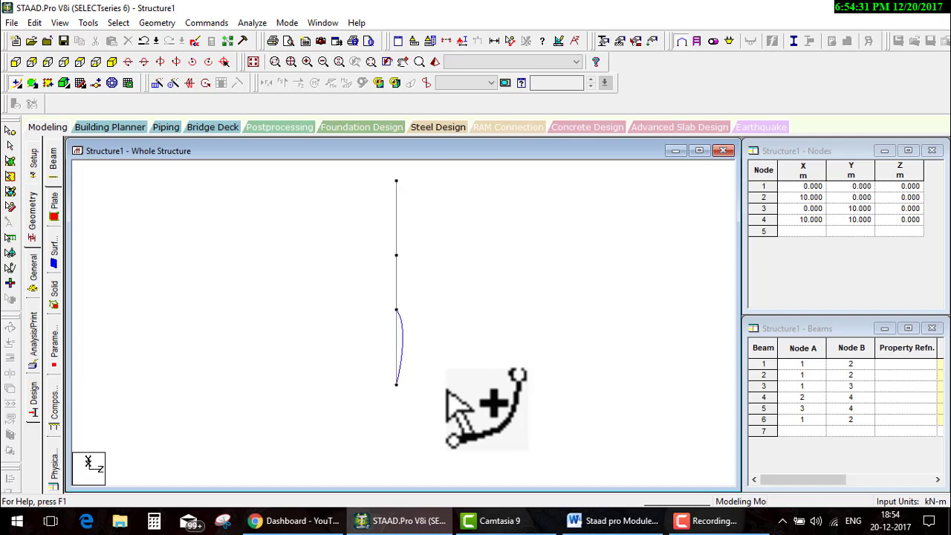
key("Right")
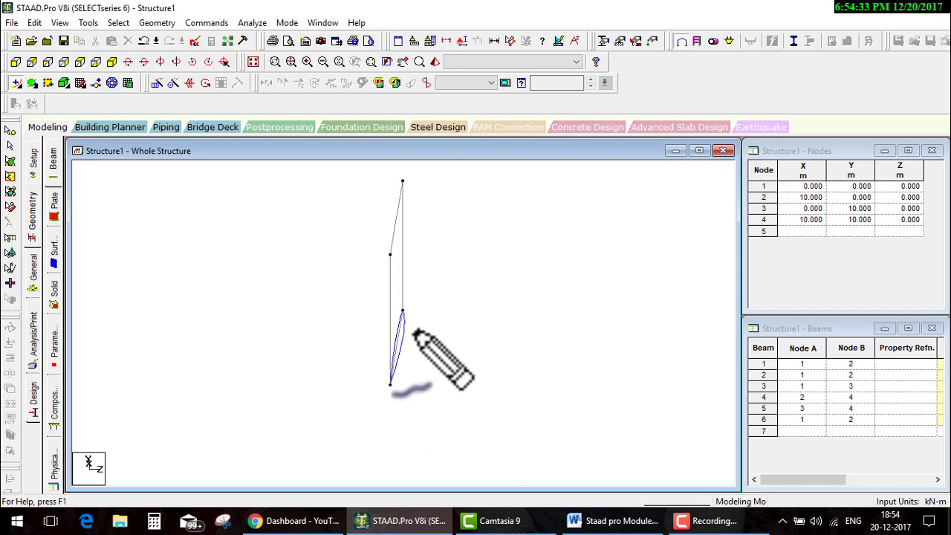
mouse_move(383, 335)
left_mouse_down()
mouse_move(427, 332)
mouse_move(416, 362)
mouse_move(432, 352)
left_mouse_up()
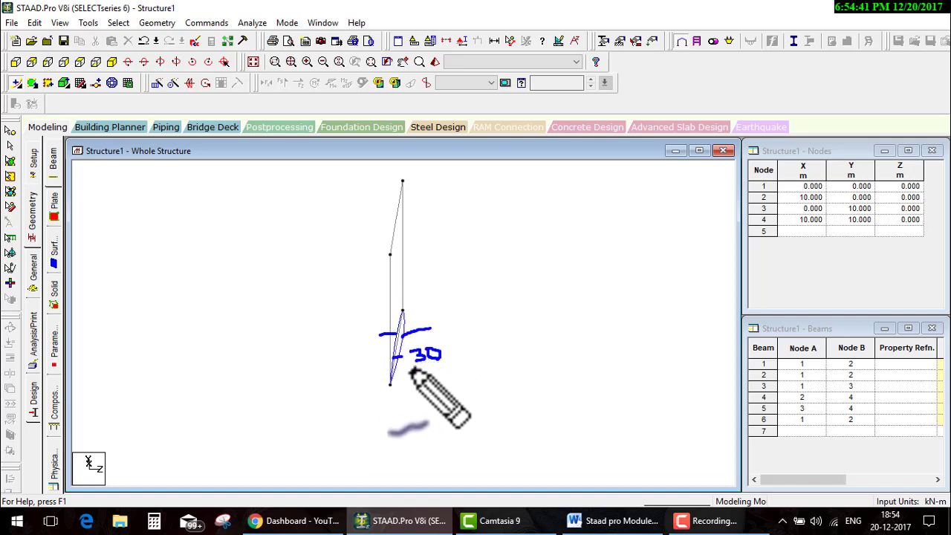
mouse_move(390, 384)
left_mouse_down()
mouse_move(433, 356)
mouse_move(401, 319)
left_mouse_up()
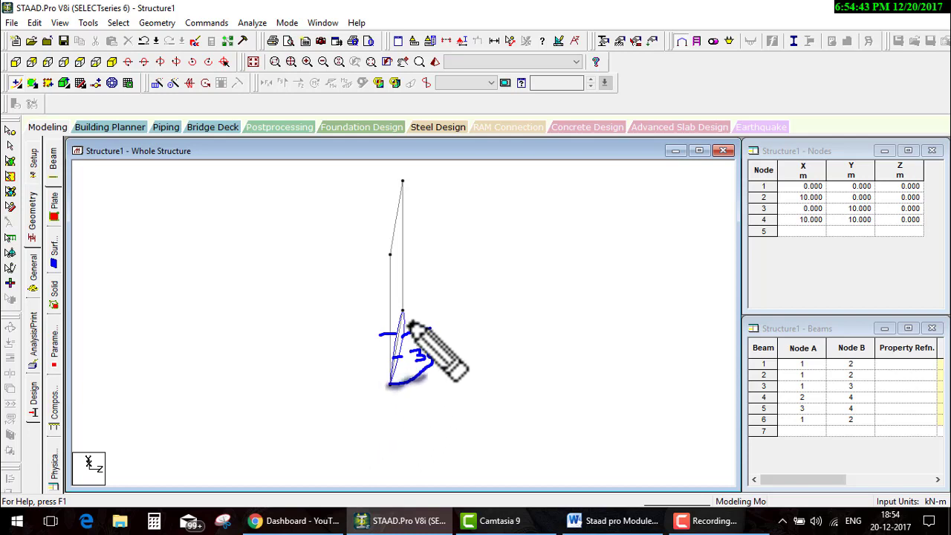
key("Escape")
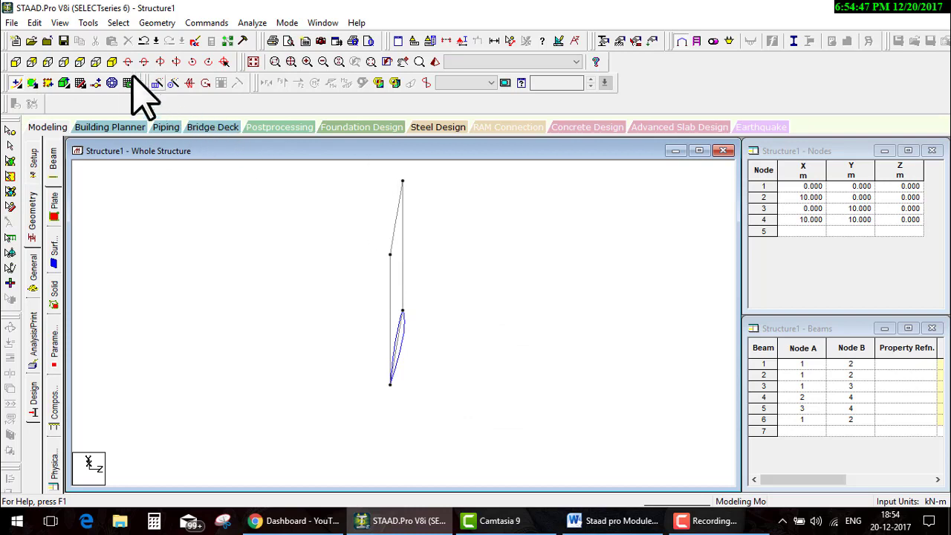
left_click(113, 62)
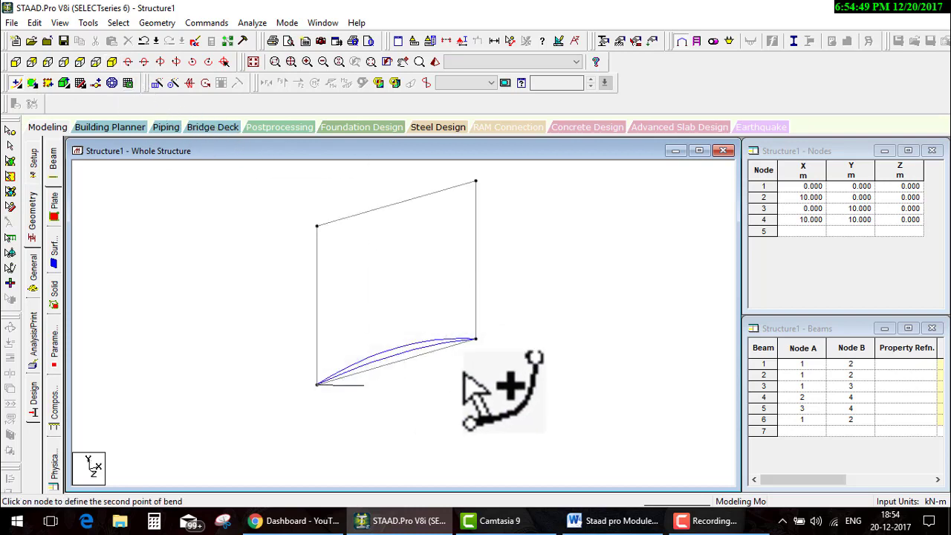
Step: End curved beam 7 at node 2 with Radius of Curvature 15, then rotate the model
left_click(477, 338)
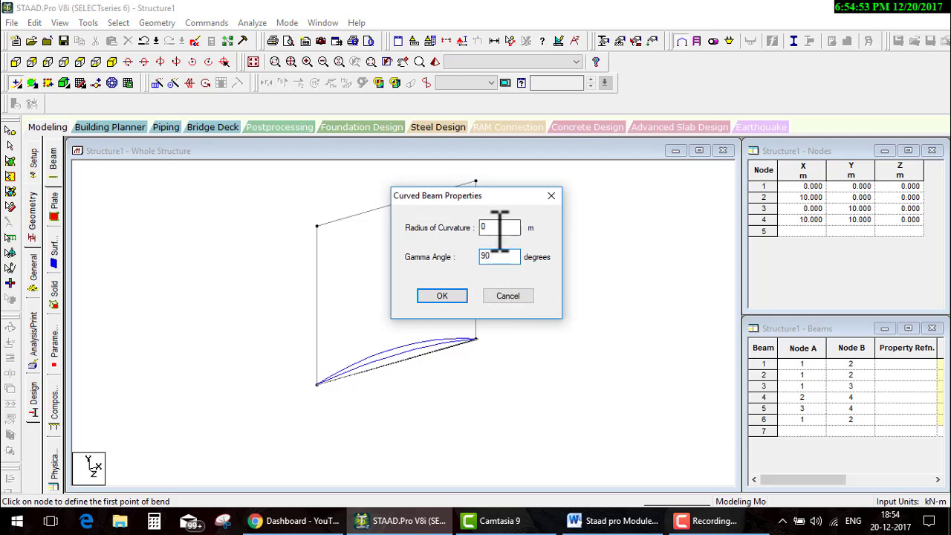
type("15")
left_click(459, 295)
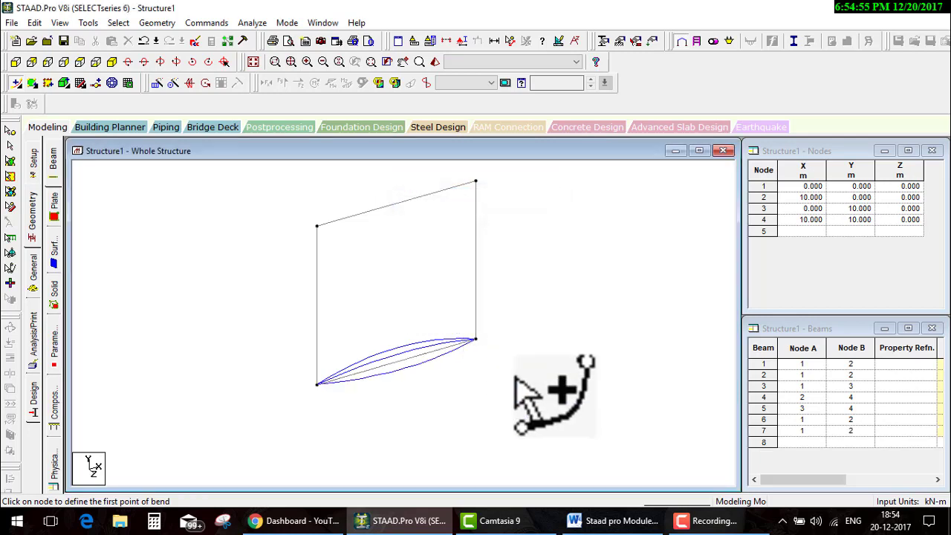
key("Right")
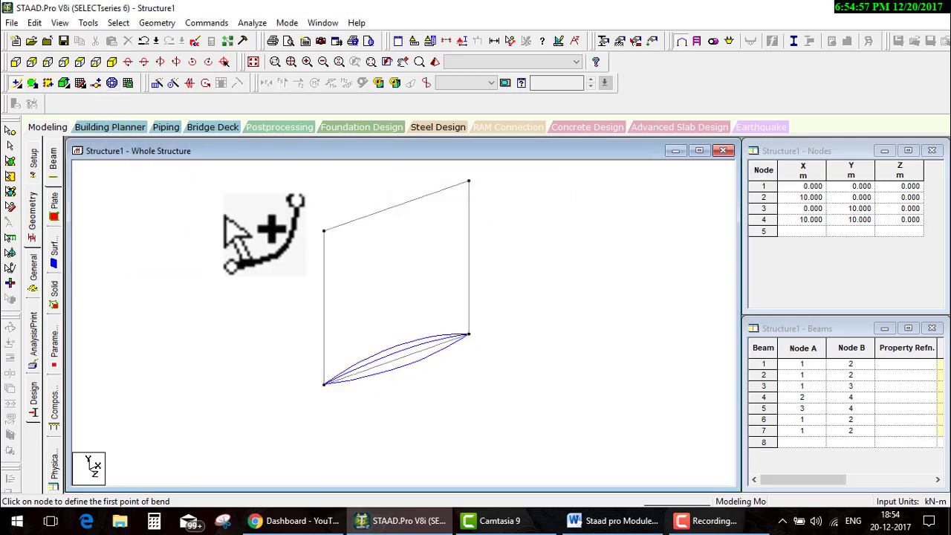
key("Right")
key("Right")
key("Right")
key("Right")
key("Right")
key("Right")
key("Right")
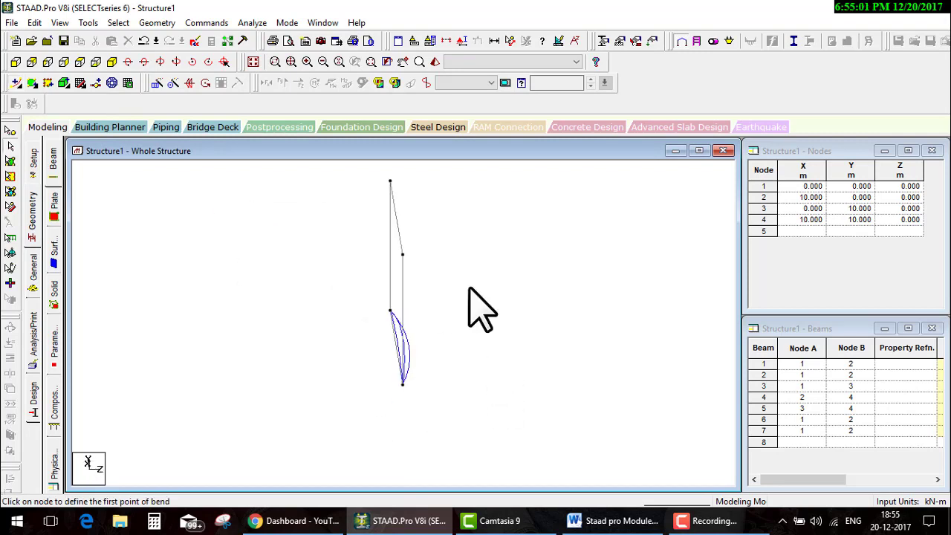
Step: Inspect the curved-beam frame from two rotated angles in the Rendered View, then return to the Word outline
left_click(435, 62)
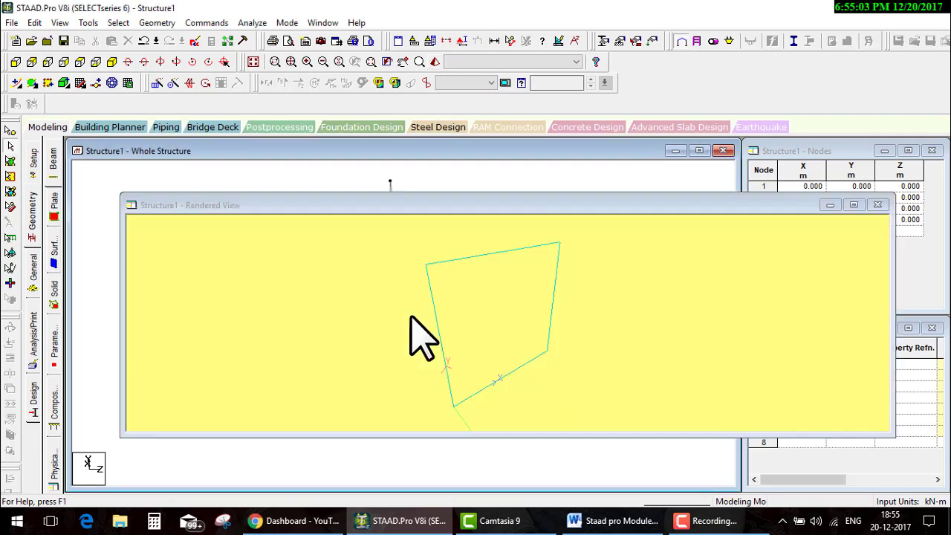
left_click_drag(502, 359, 621, 300)
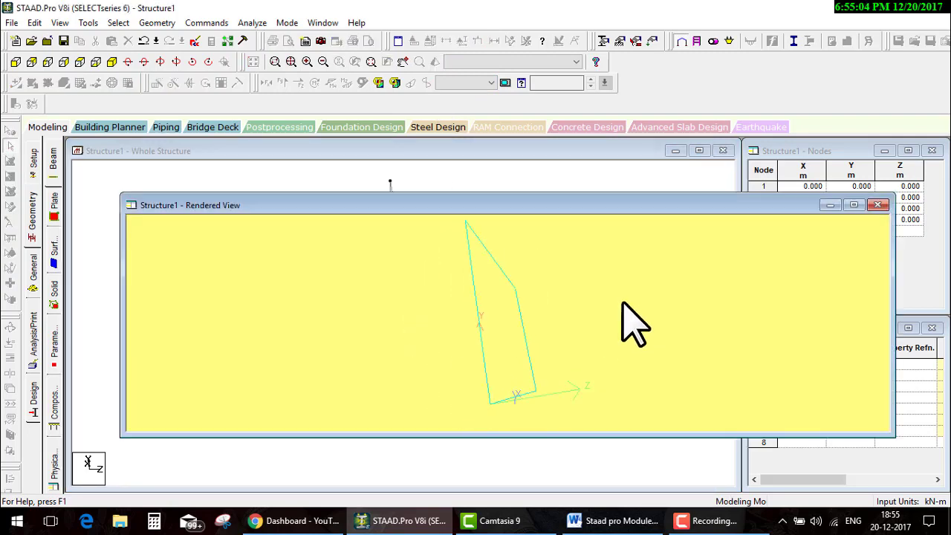
left_click(884, 205)
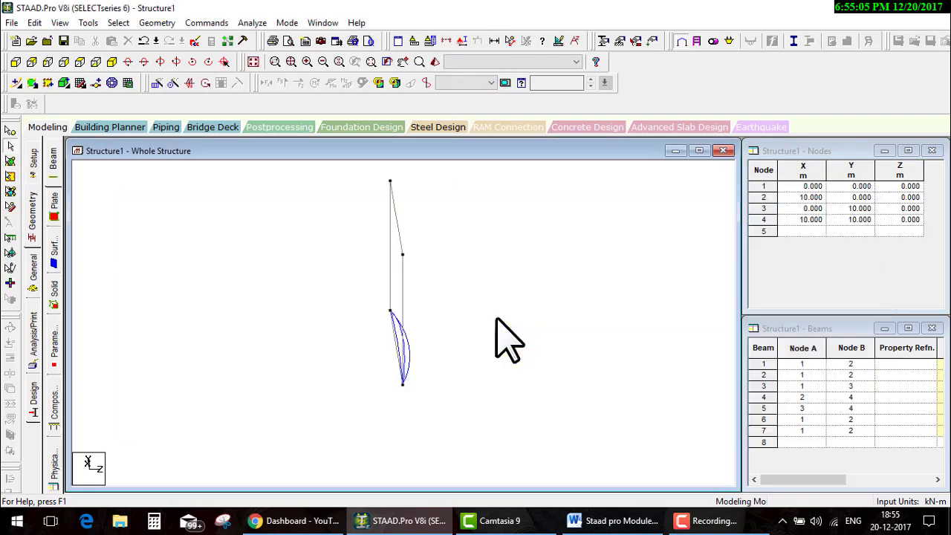
left_click(432, 60)
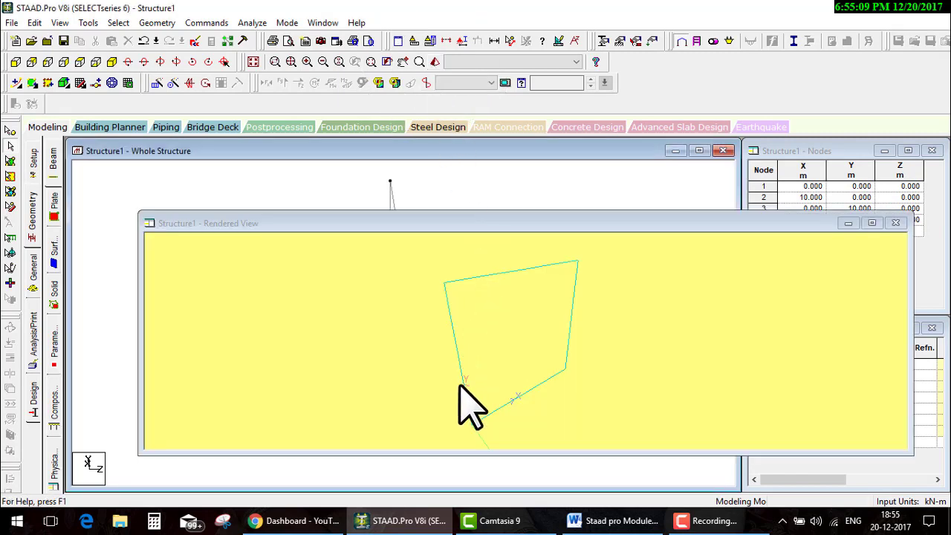
left_click_drag(460, 382, 661, 318)
left_click(895, 223)
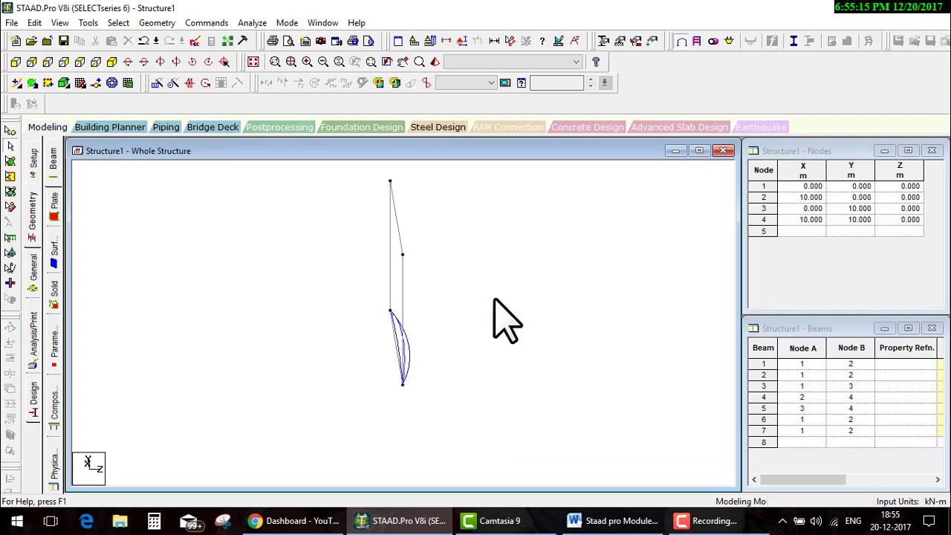
middle_click_drag(494, 299, 441, 319)
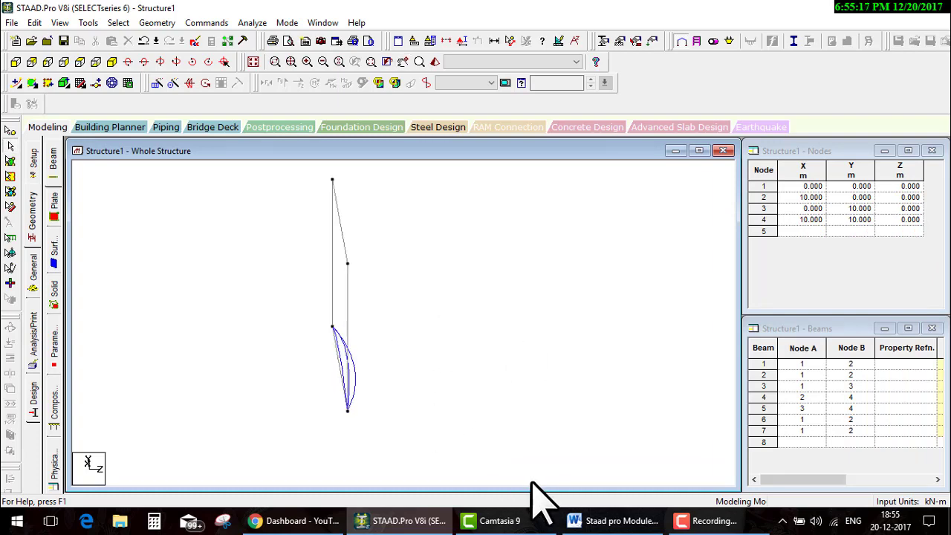
left_click(579, 520)
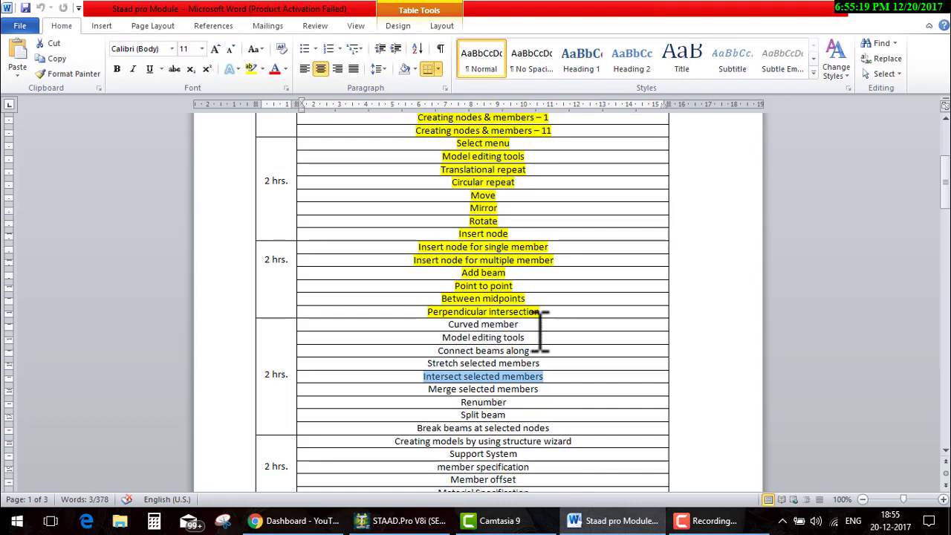
Step: Highlight 'Connect beams along' in yellow in the course outline, then return to STAAD.Pro
left_click_drag(535, 327, 535, 349)
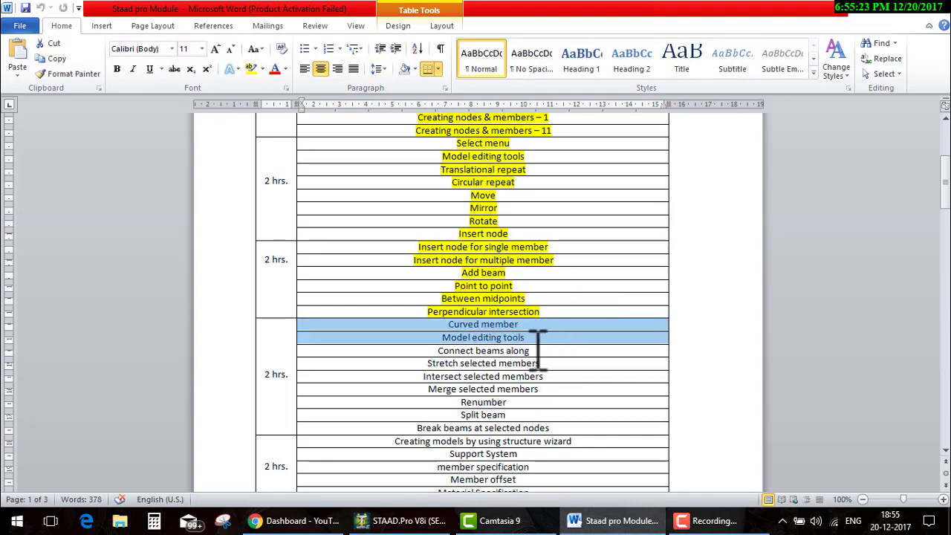
left_click_drag(537, 351, 435, 353)
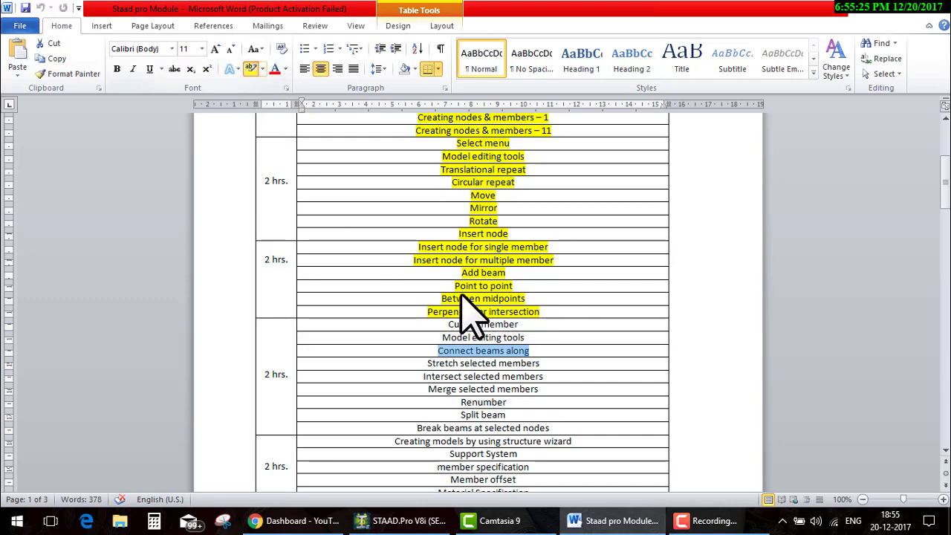
key("Left")
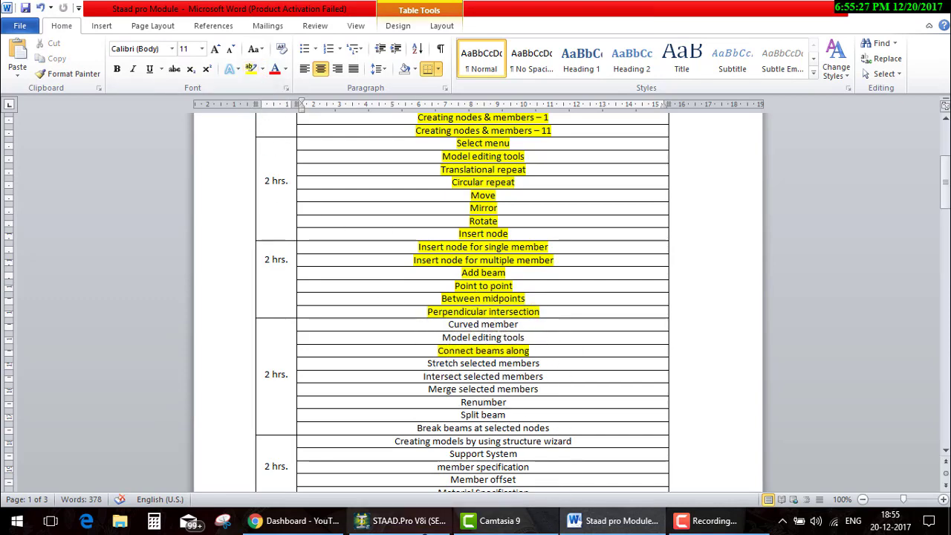
left_click(405, 521)
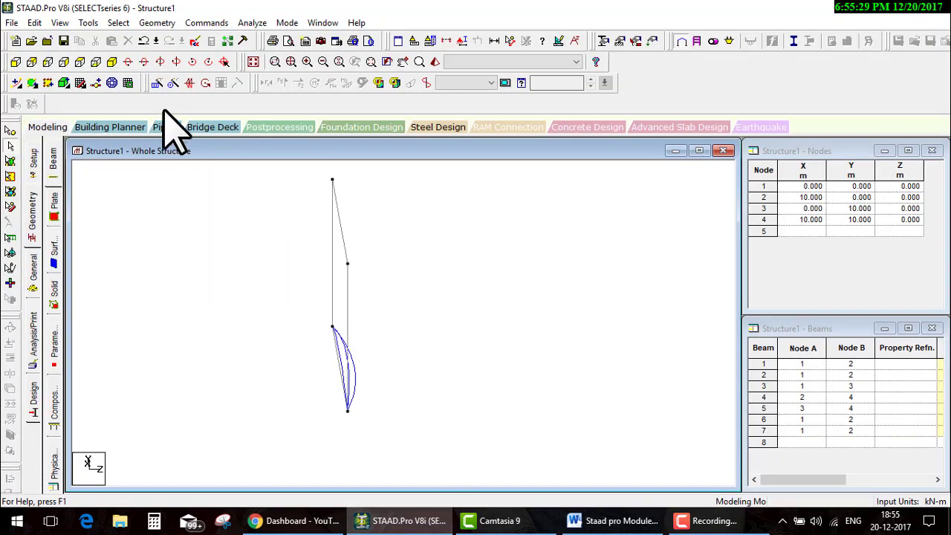
Step: Show the frame in an isometric view
left_click(112, 62)
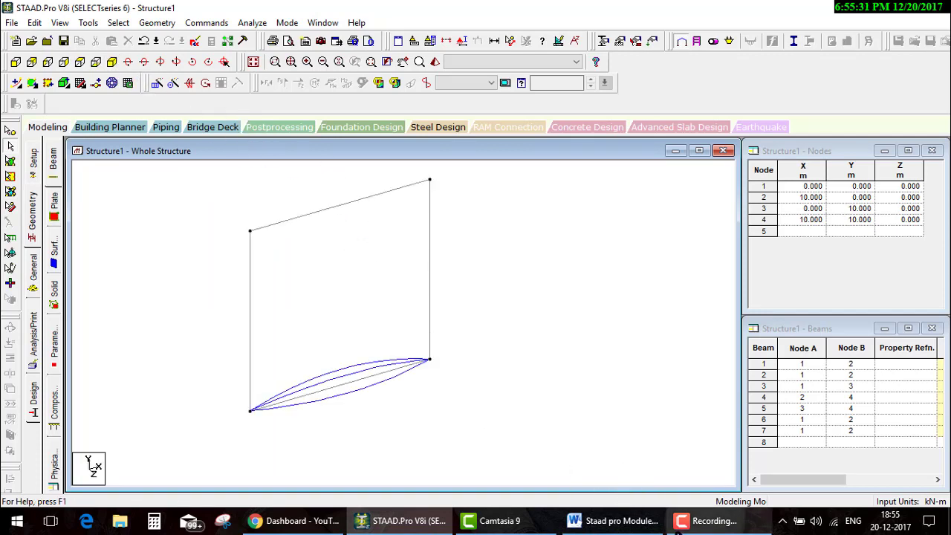
left_click(705, 520)
left_click(881, 450)
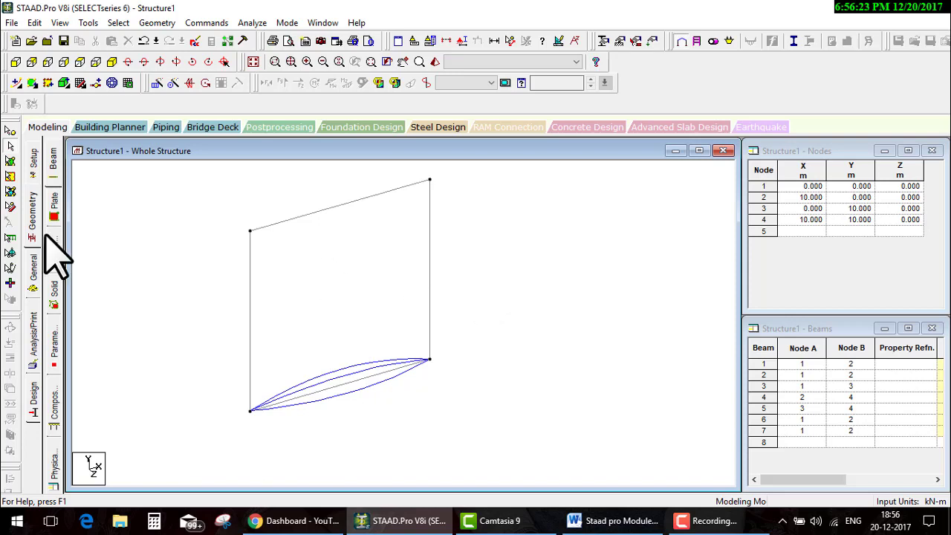
Step: Select node 2 and set its Y coordinate to 5 in the Nodes table
left_click(9, 131)
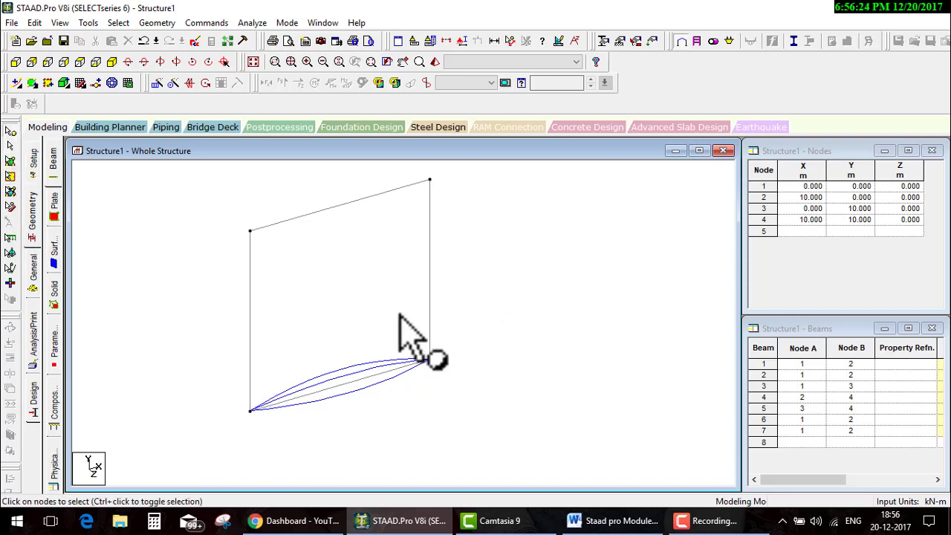
left_click(430, 360)
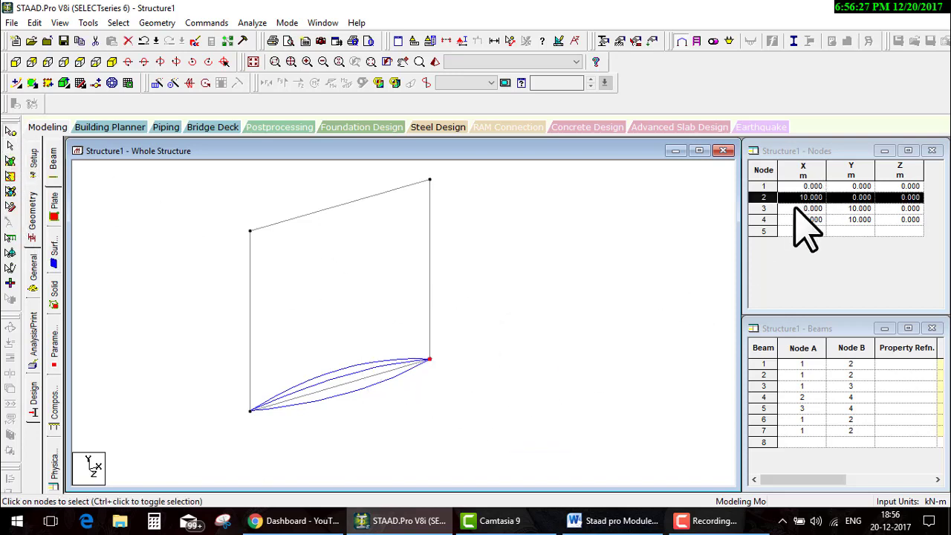
left_click(847, 198)
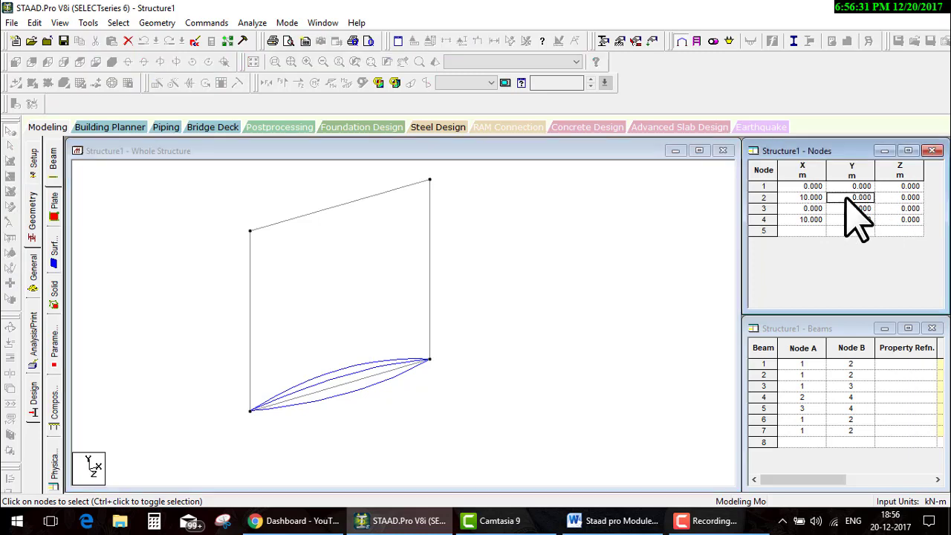
type("5")
key("Return")
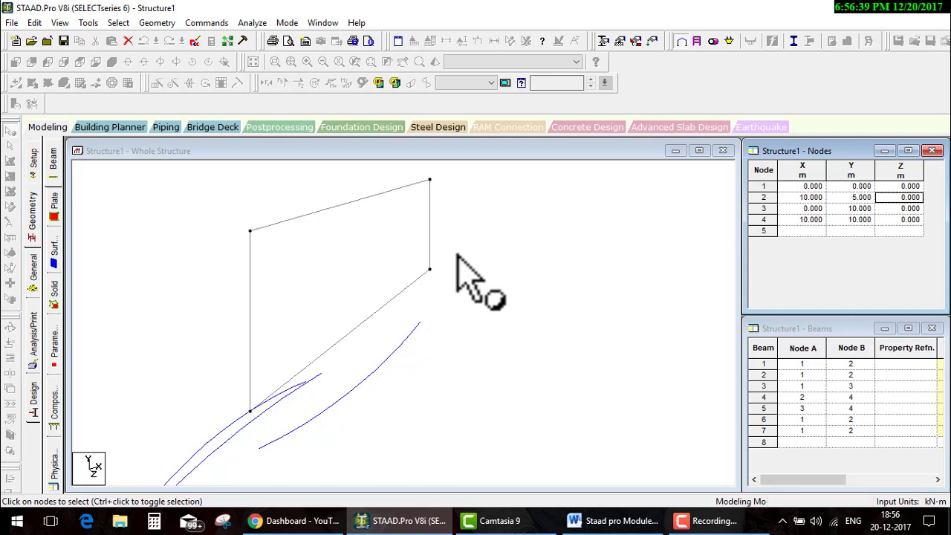
Step: Reset node 2's Y coordinate back to 0, then switch to the Word outline
scroll(460, 321, "down", 1)
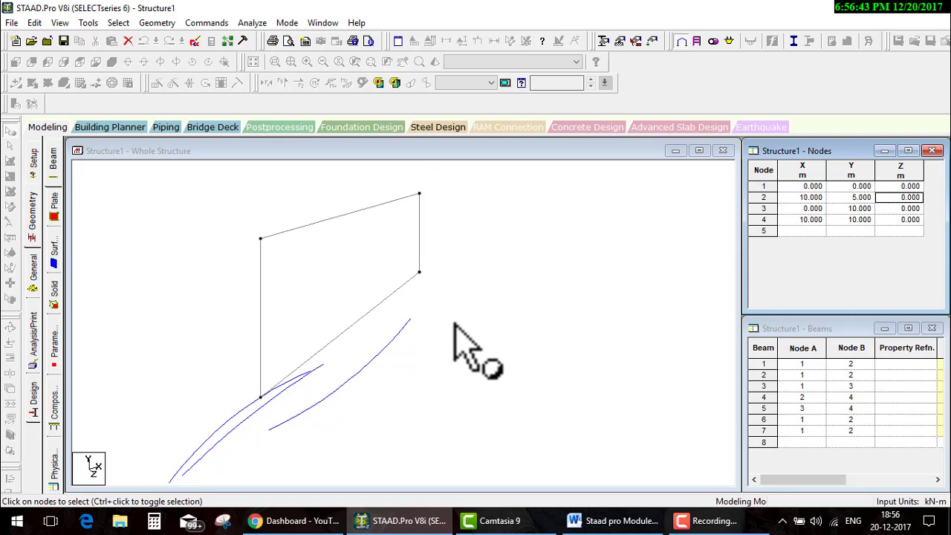
left_click(460, 321)
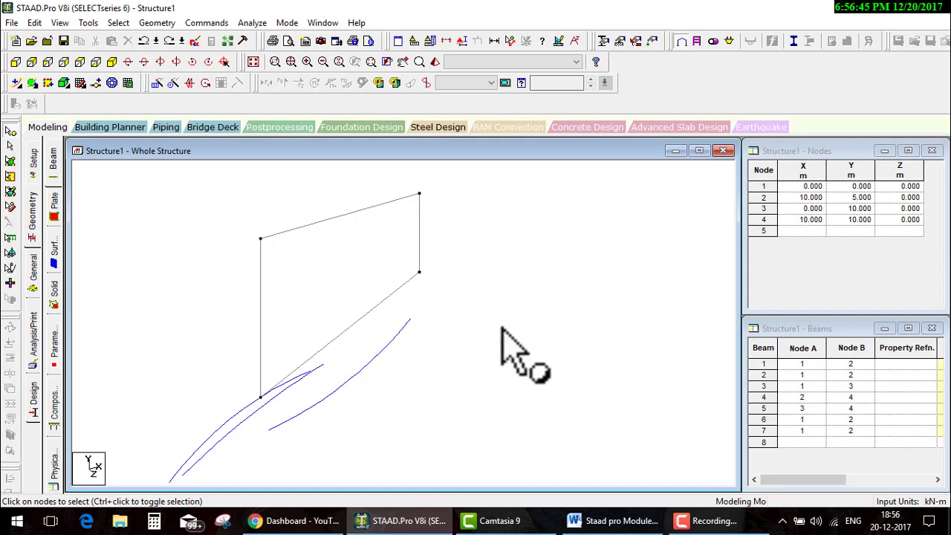
left_click(846, 198)
type("0.000")
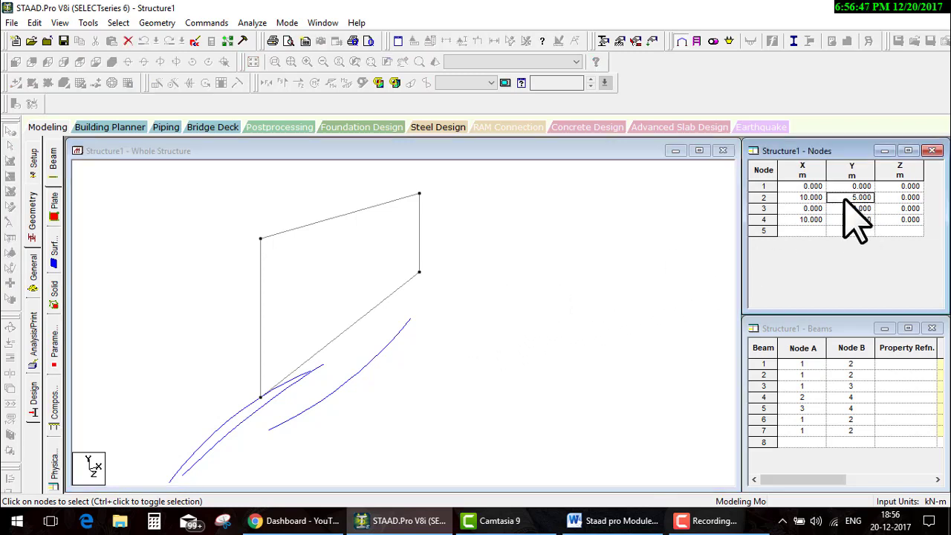
left_click(631, 521)
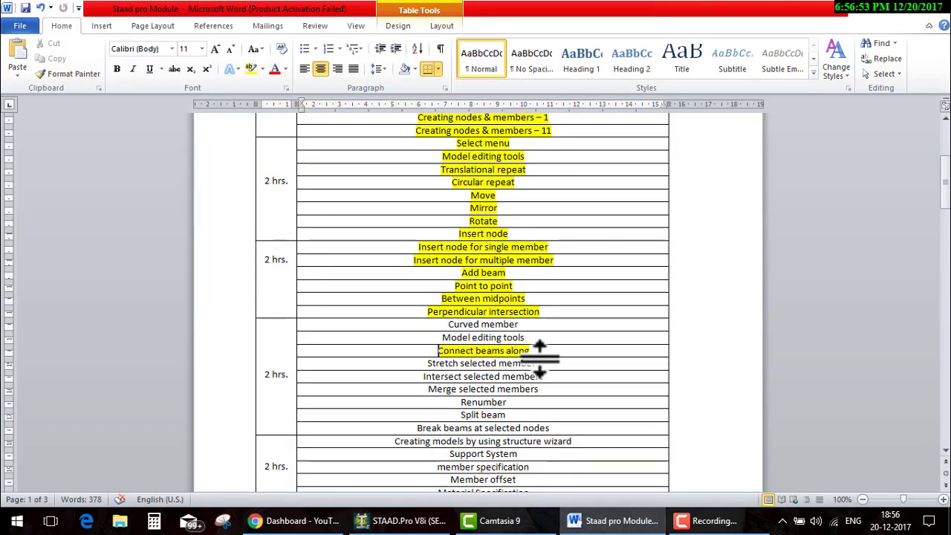
Step: Select the 'Stretch selected members' topic in the outline, then return to STAAD.Pro
left_click_drag(533, 362, 437, 363)
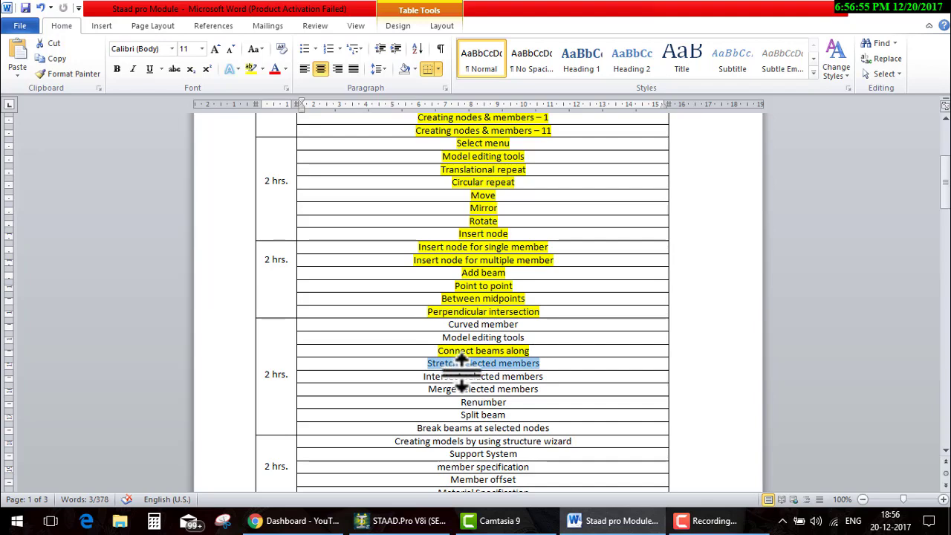
left_click(401, 521)
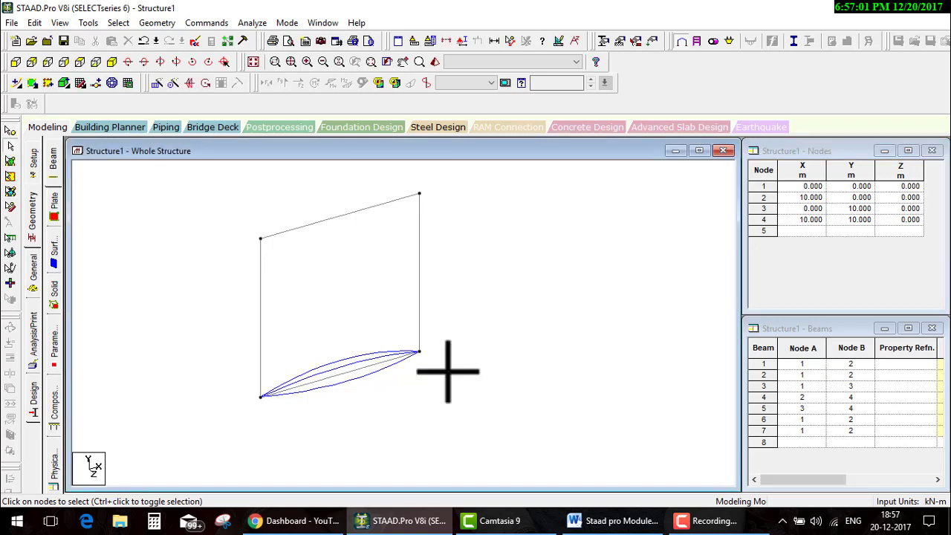
Step: Delete all seven beams and their leftover nodes, then bring up the Snap Node/Beam grid
key("ctrl+a")
key("Delete")
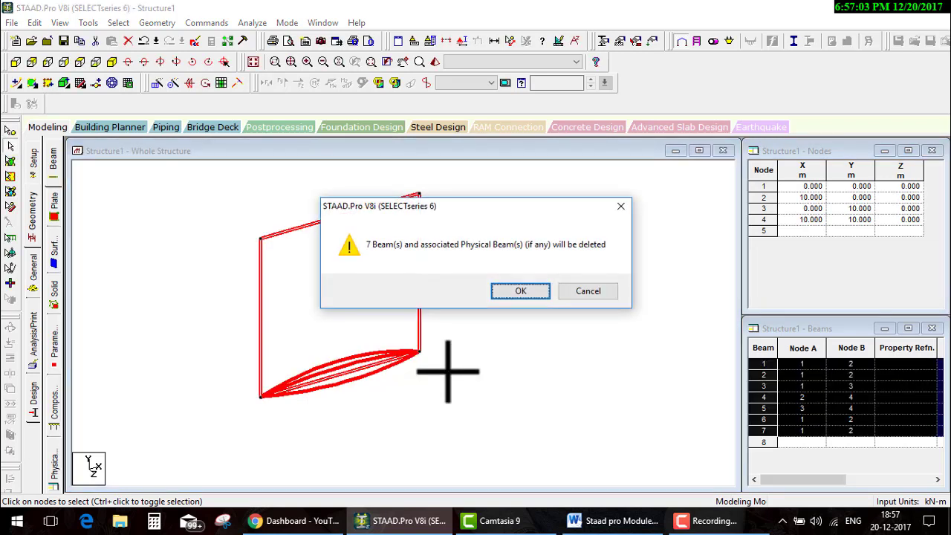
key("Return")
key("Return")
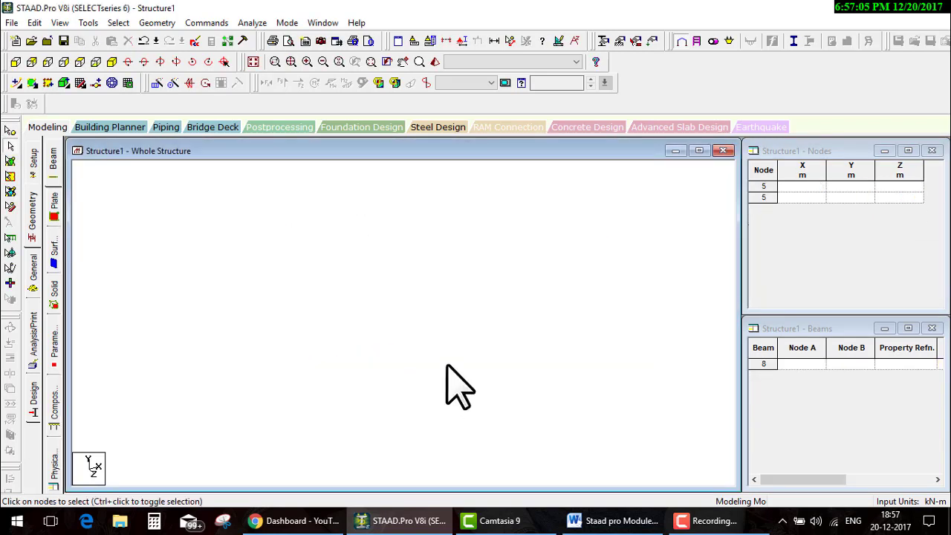
left_click(80, 82)
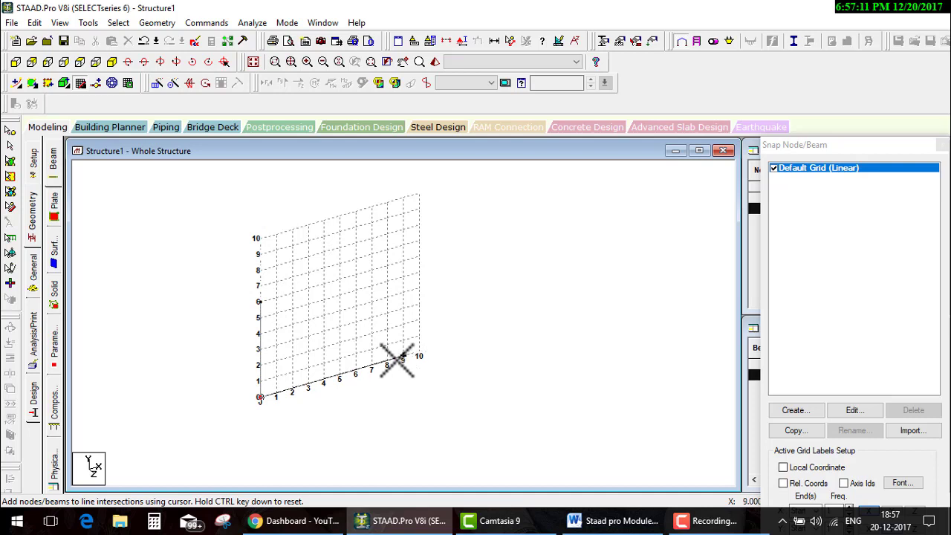
Step: Draw a 4 m right column at x = 6 and a top beam to x = 1, then view from the front
left_click(355, 369)
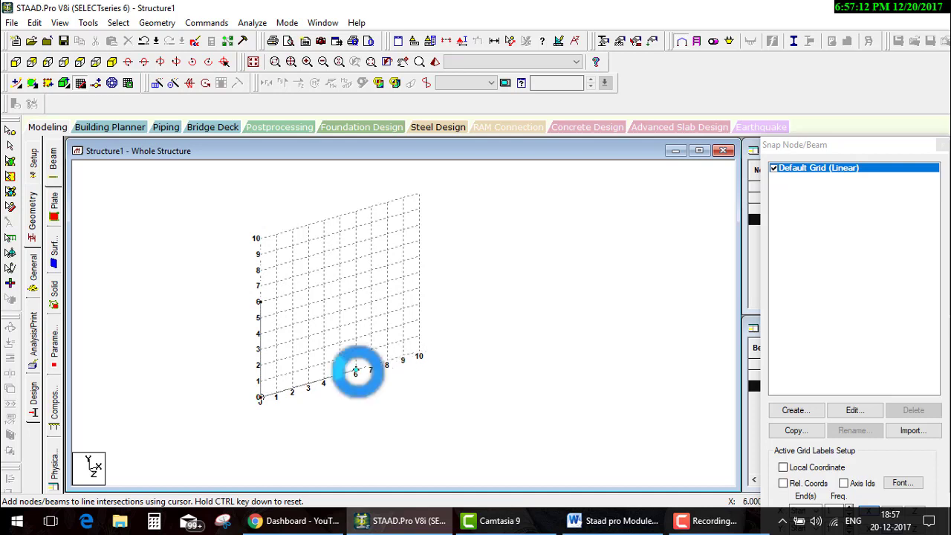
left_click(355, 275)
left_click(276, 298)
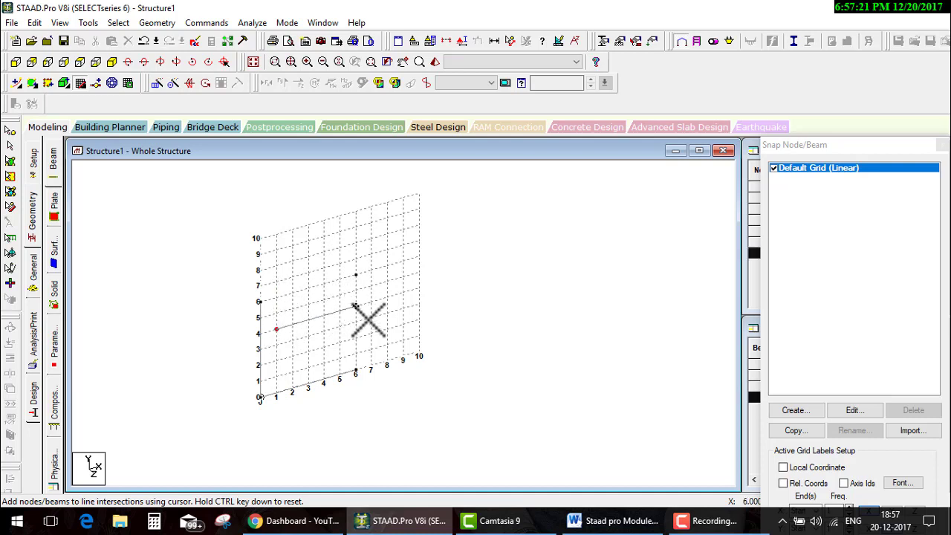
left_click(358, 367)
left_click(942, 144)
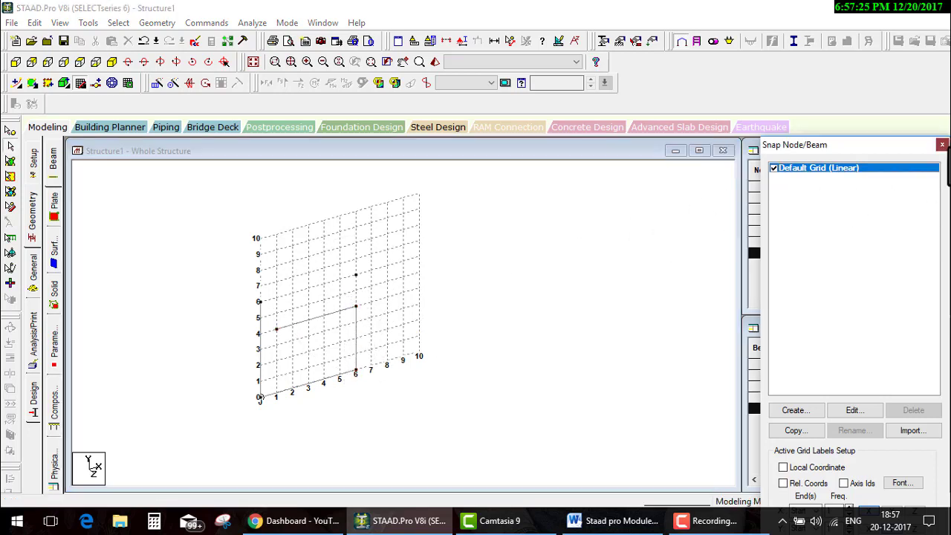
left_click(31, 61)
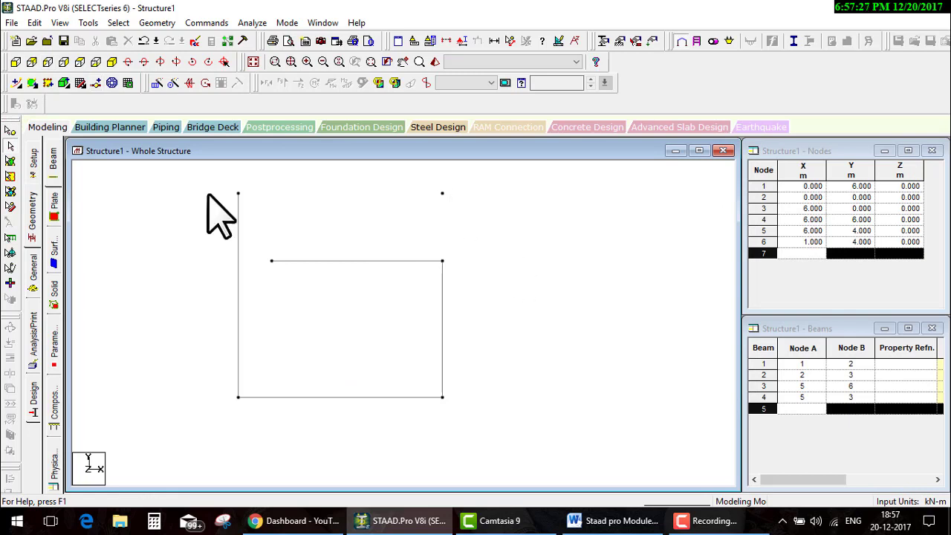
Step: Delete the stray node 4 at (6, 6)
left_click(10, 131)
left_click(442, 193)
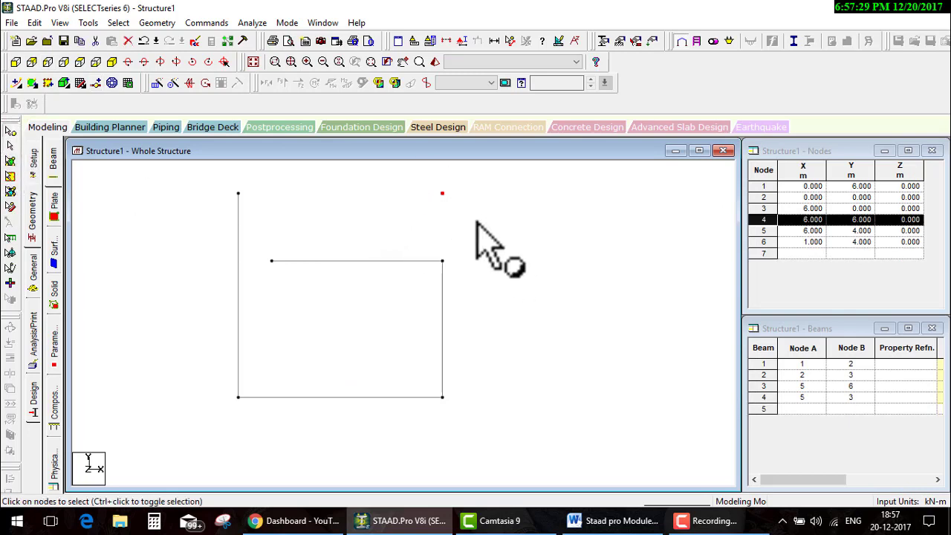
key("Delete")
left_click(497, 296)
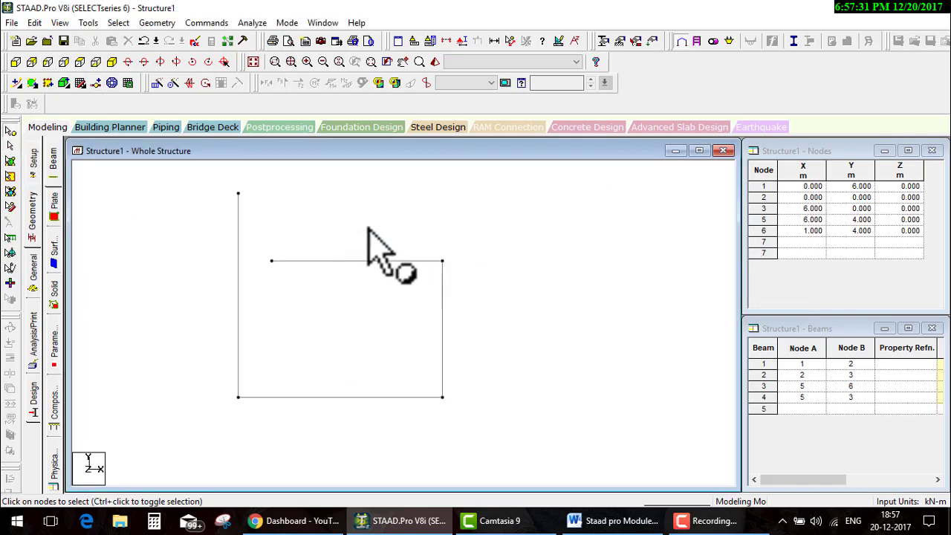
Step: Display length dimensions on all members and select the top 5 m beam
left_click(494, 41)
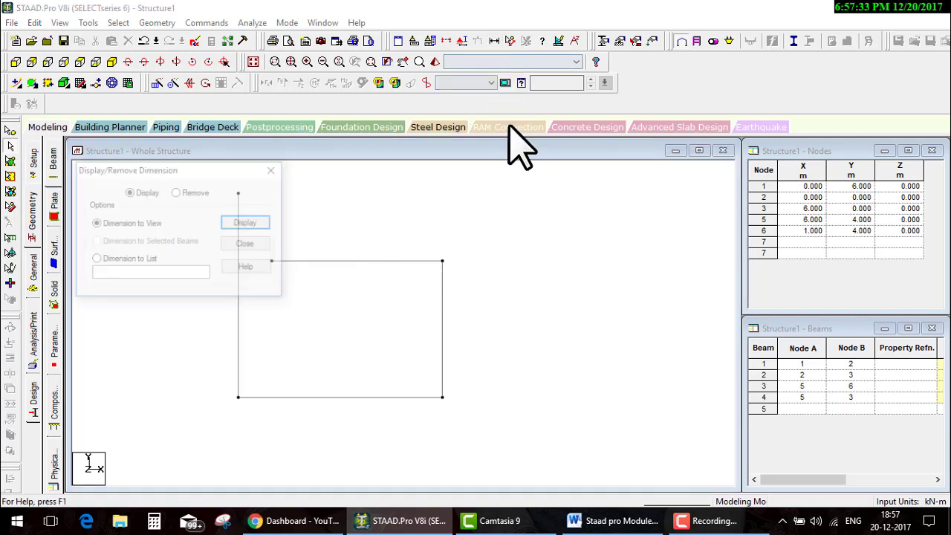
left_click(245, 223)
left_click(248, 244)
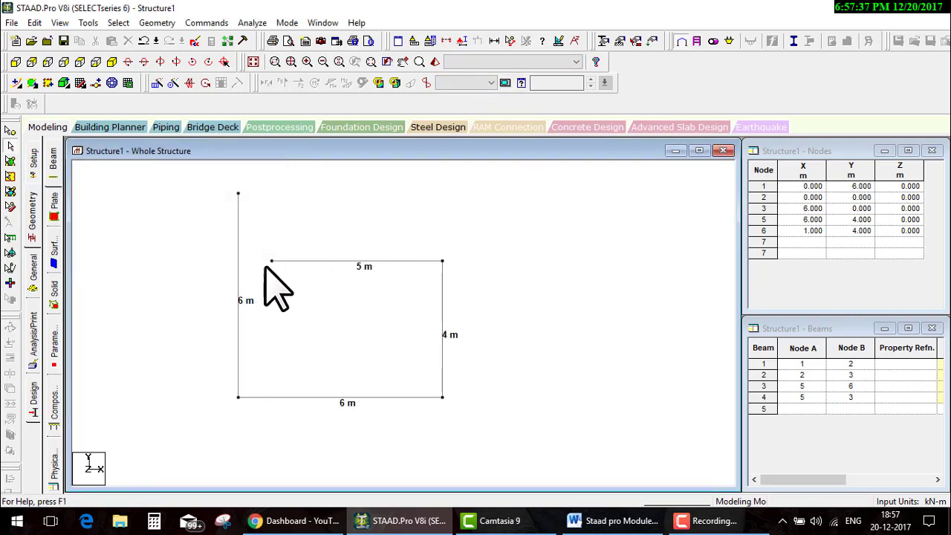
left_click(313, 261)
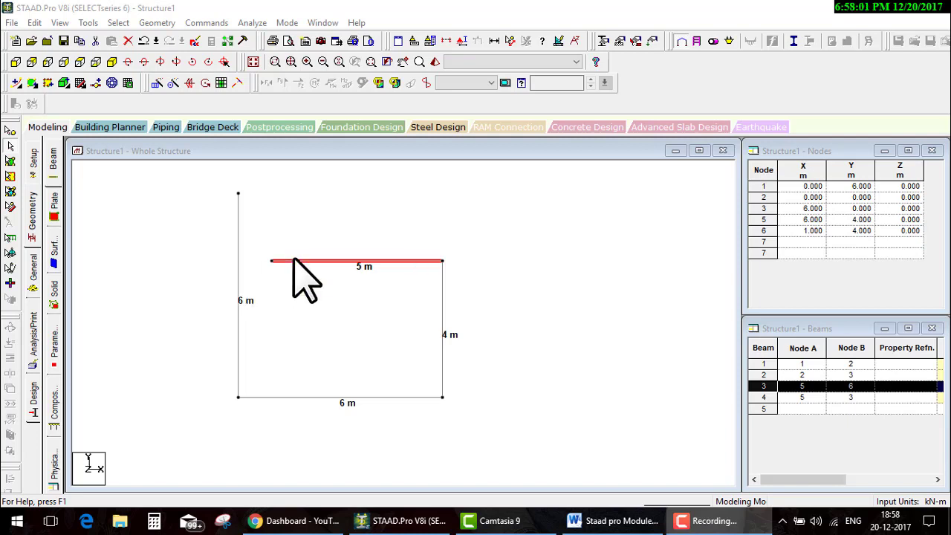
left_click(470, 216)
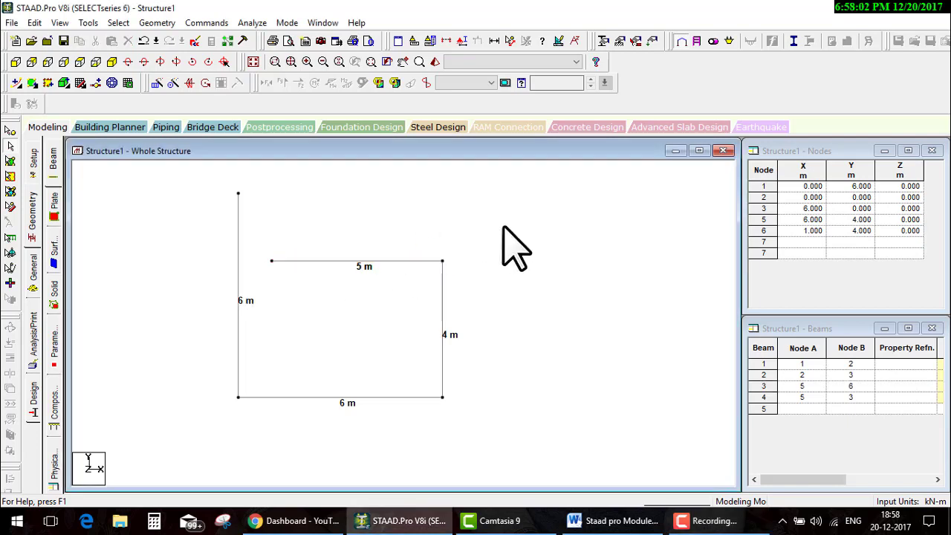
left_click(323, 262)
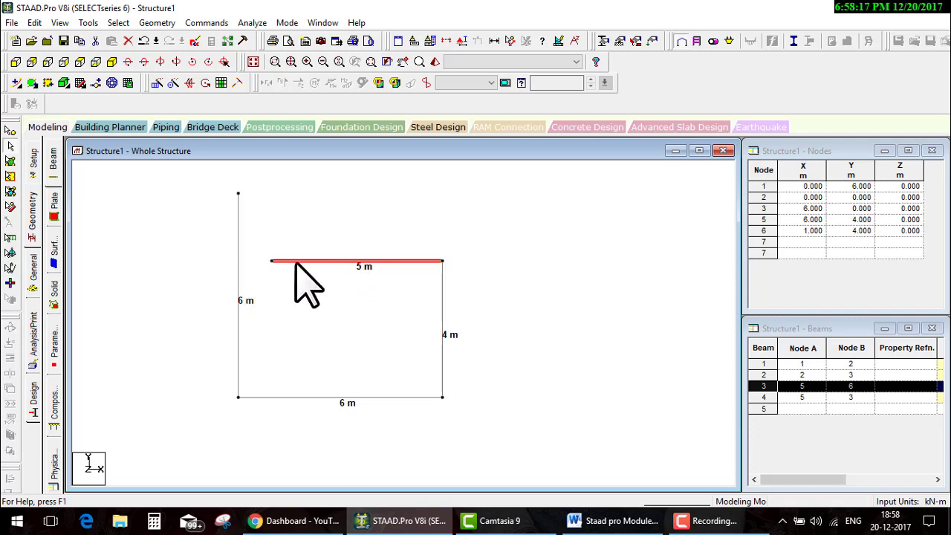
Step: Open Stretch Members for the top beam and annotate its four stretch options on screen
left_click(239, 83)
left_click_drag(679, 40, 571, 32)
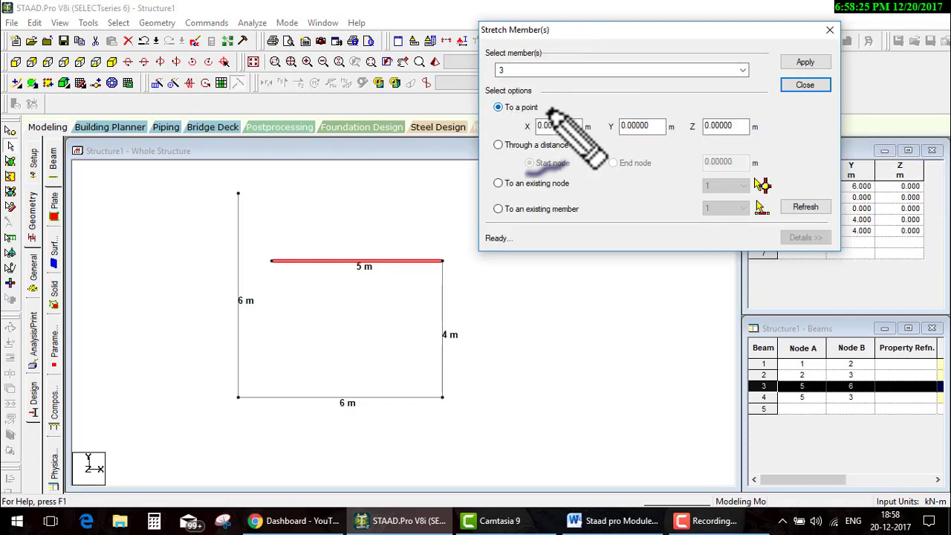
left_click_drag(544, 108, 570, 96)
left_click_drag(576, 145, 621, 140)
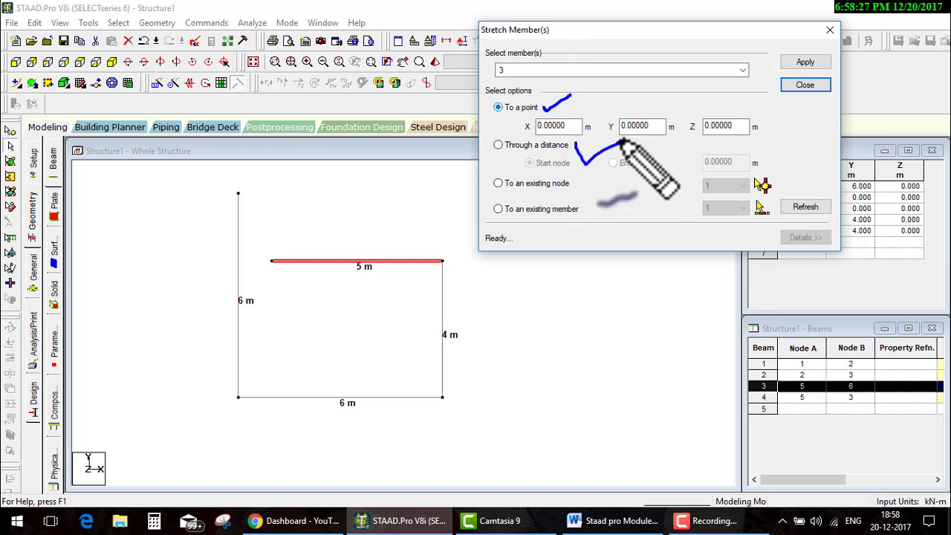
left_click_drag(580, 186, 630, 171)
left_click_drag(592, 210, 646, 206)
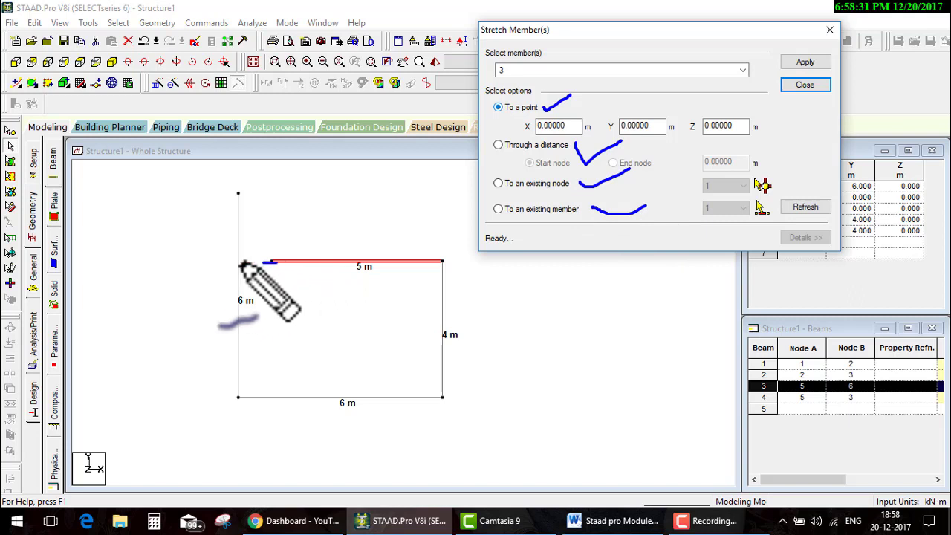
left_click_drag(239, 263, 277, 261)
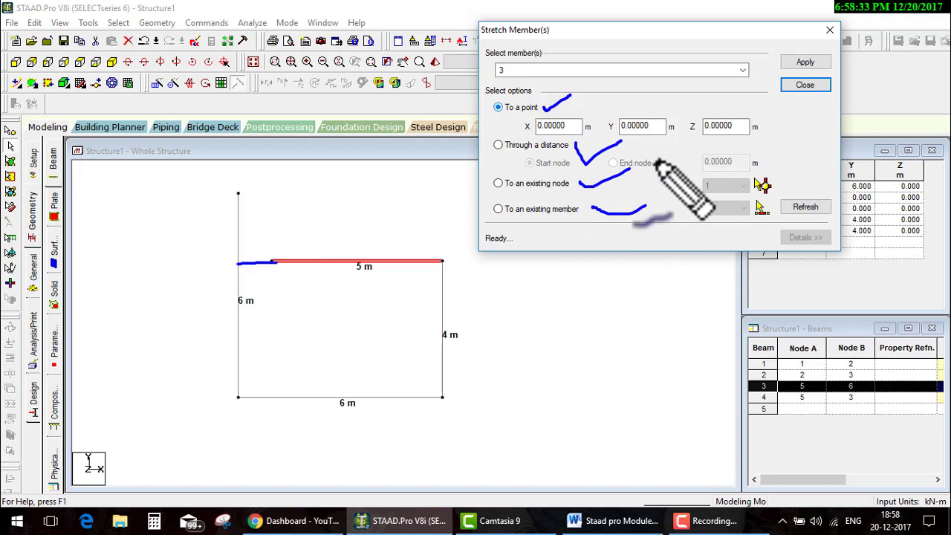
key("Escape")
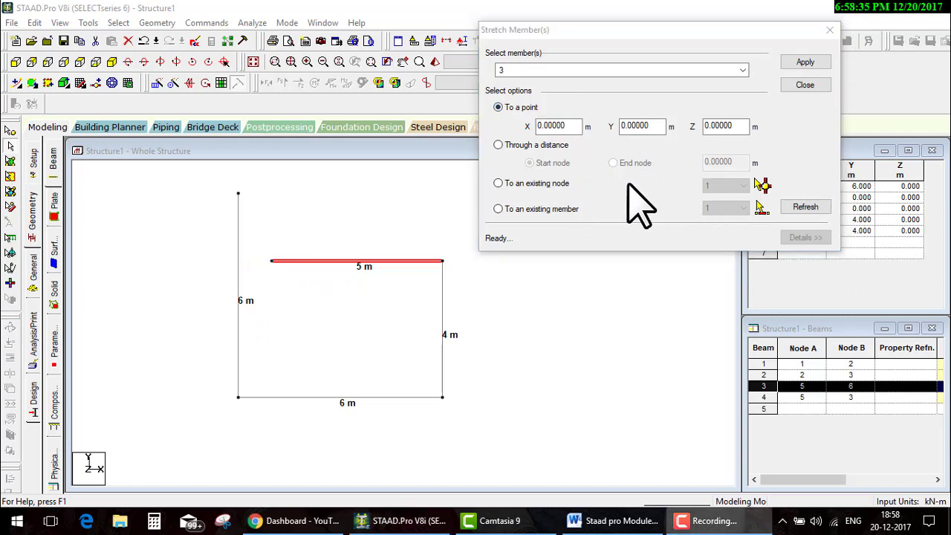
key("ctrl+shift+d")
mouse_move(491, 197)
left_mouse_down()
mouse_move(493, 215)
mouse_move(590, 216)
mouse_move(594, 206)
mouse_move(505, 202)
left_mouse_up()
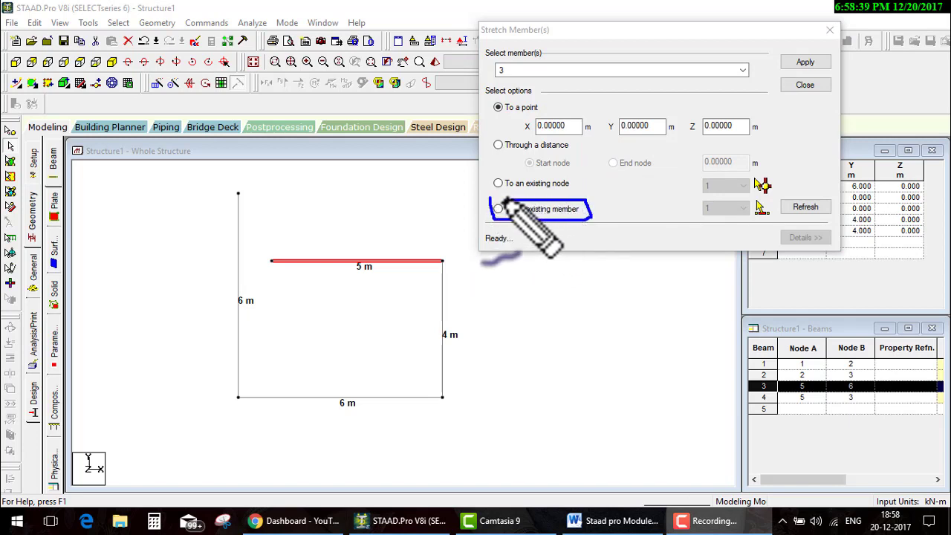
key("Escape")
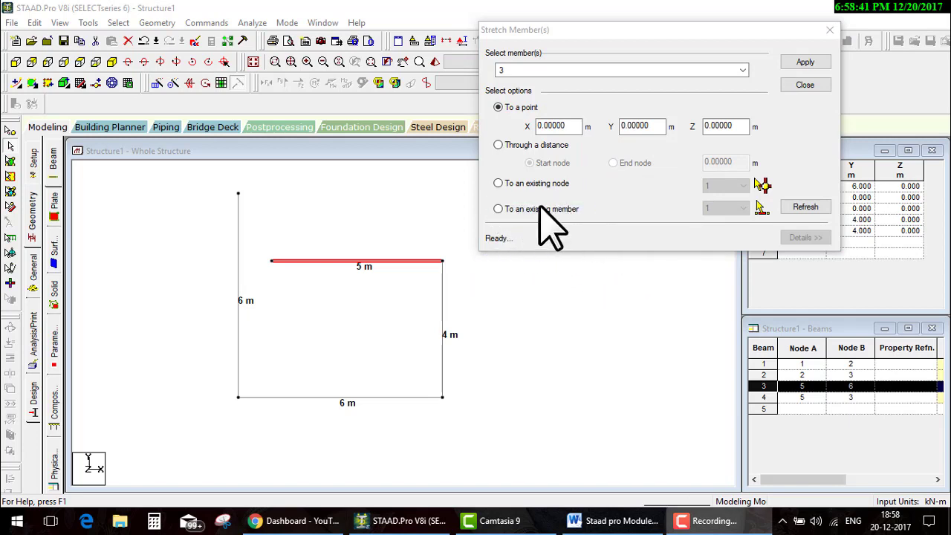
Step: Stretch the top beam to the left column as an existing member, creating node 7 at (0,4)
left_click(498, 209)
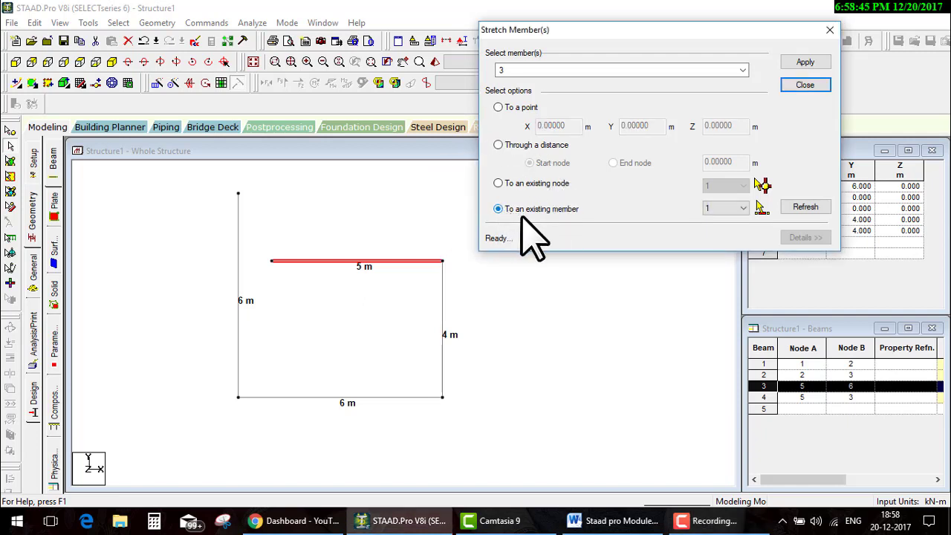
left_click_drag(502, 218, 581, 218)
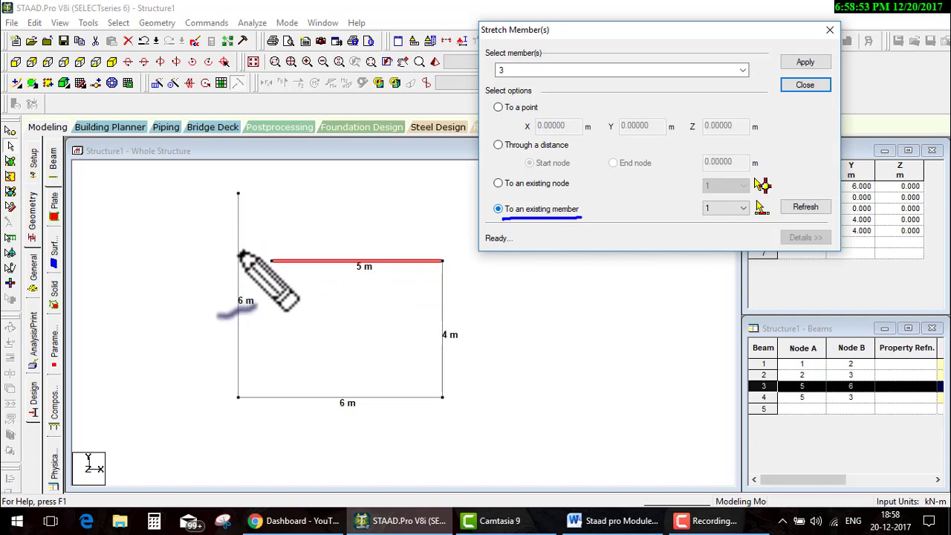
left_click_drag(232, 243, 271, 222)
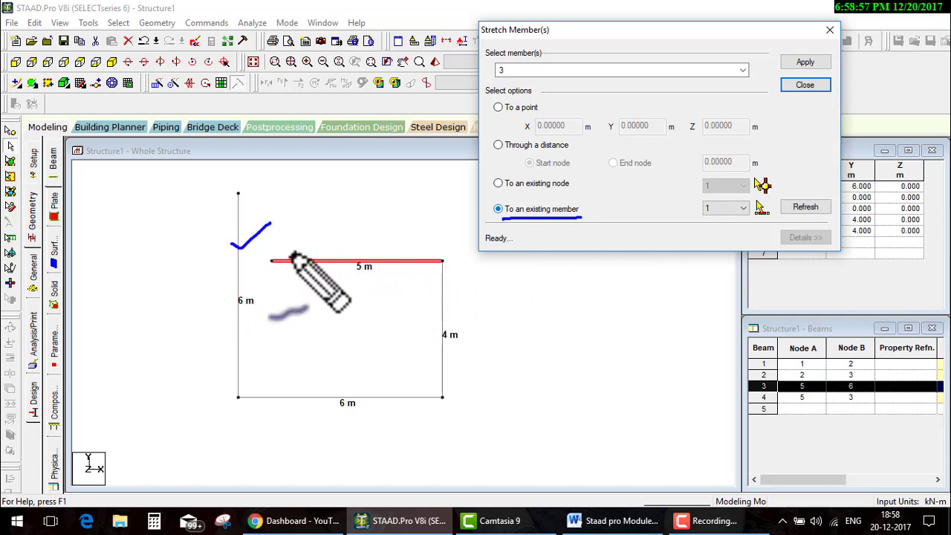
mouse_move(762, 200)
left_mouse_down()
mouse_move(765, 215)
mouse_move(760, 202)
left_mouse_up()
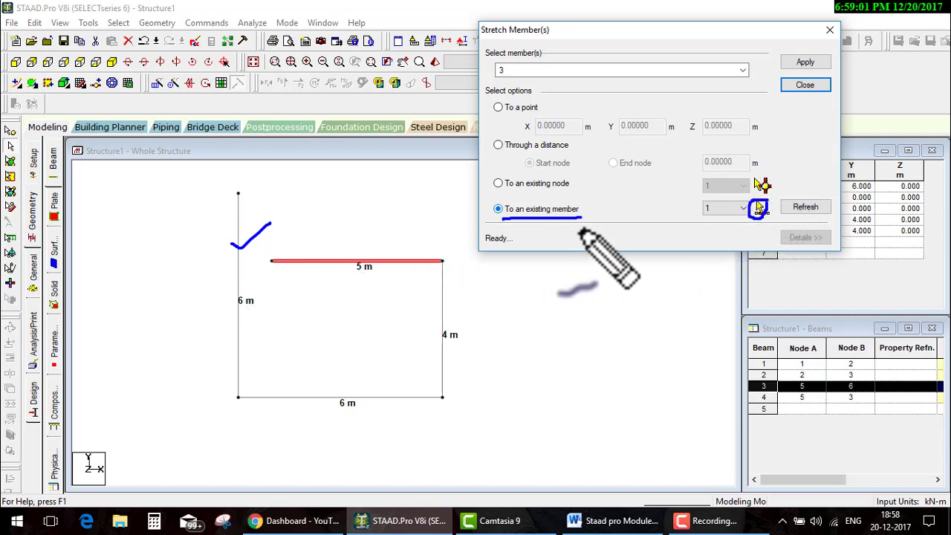
left_click(759, 209)
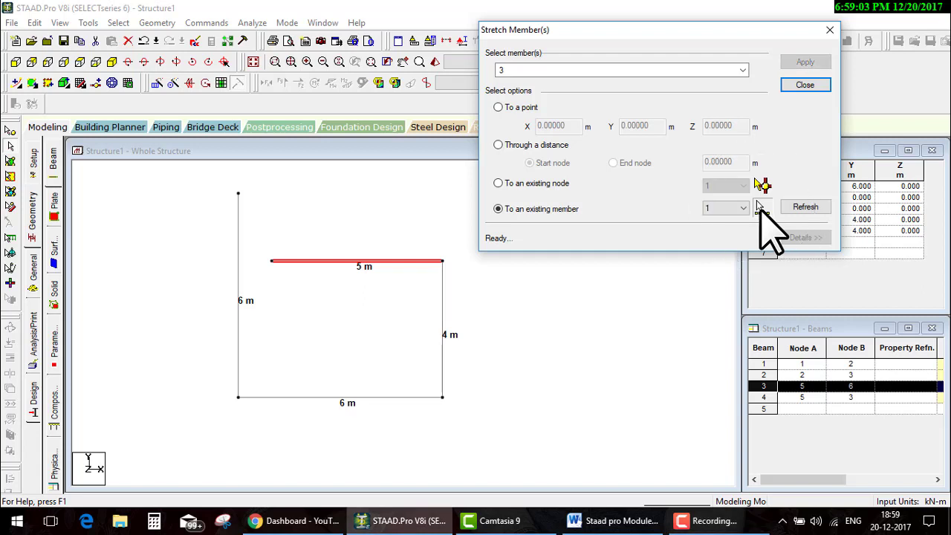
left_click(238, 272)
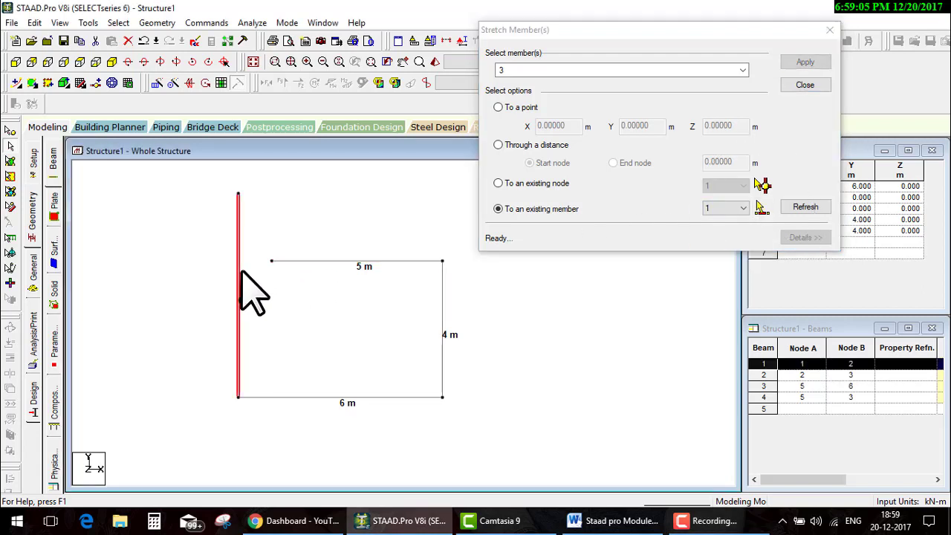
left_click(804, 63)
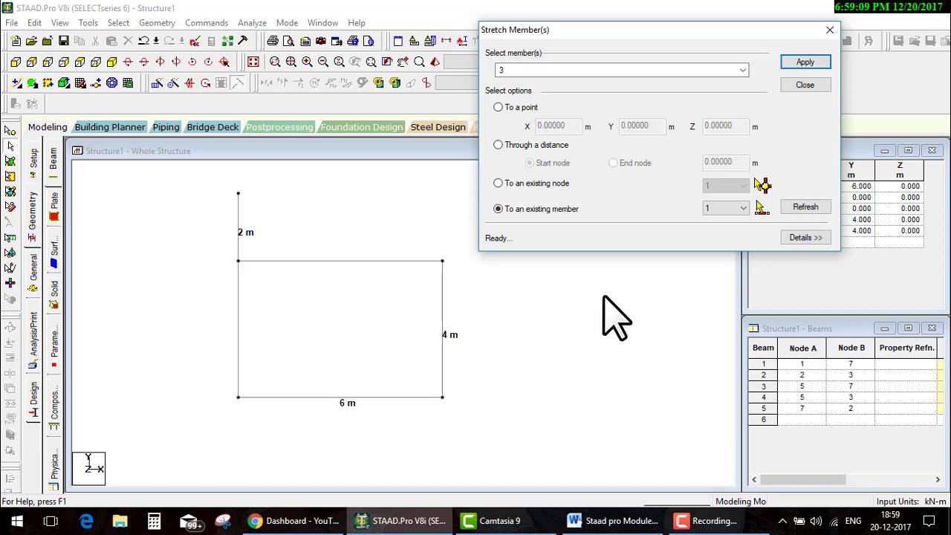
left_click(805, 84)
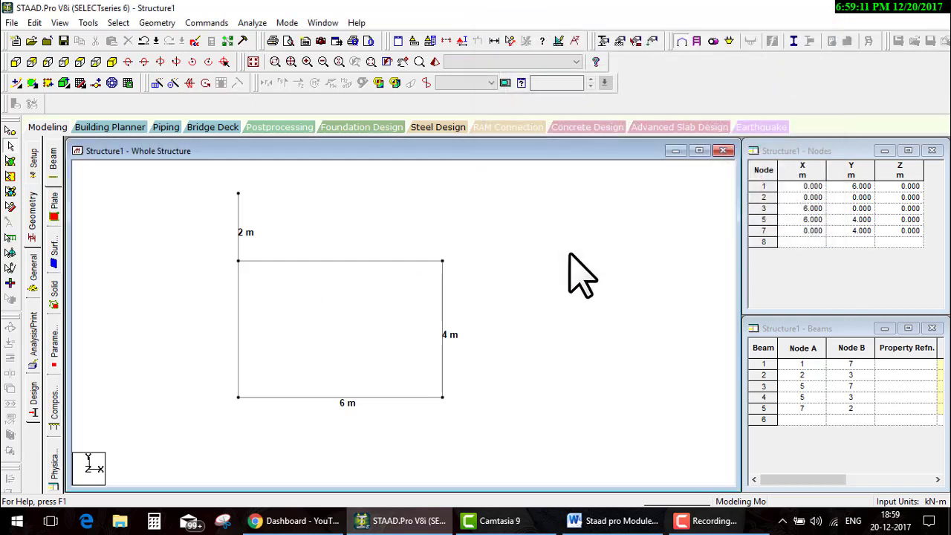
Step: Undo the stretch, reselect the top beam, and choose To an existing member in Stretch Members
key("ctrl+z")
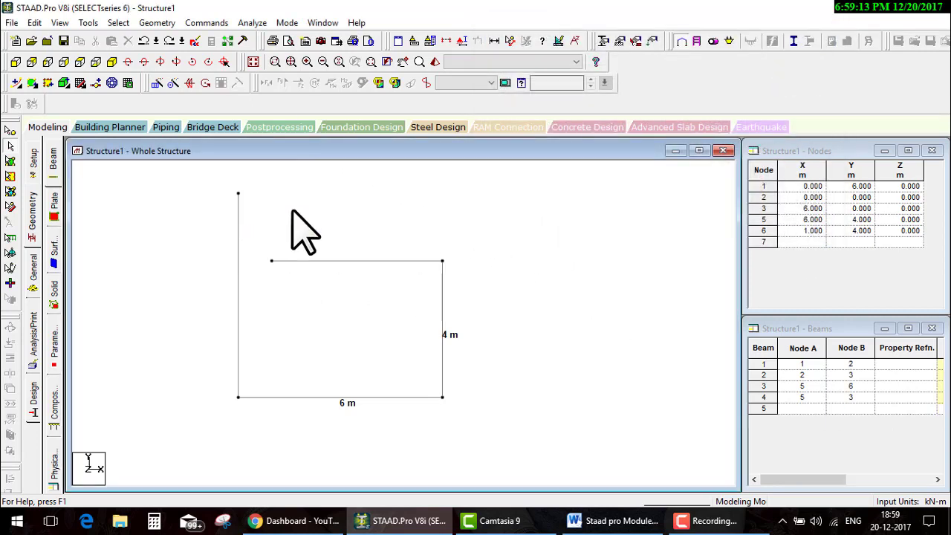
left_click(320, 261)
left_click(238, 83)
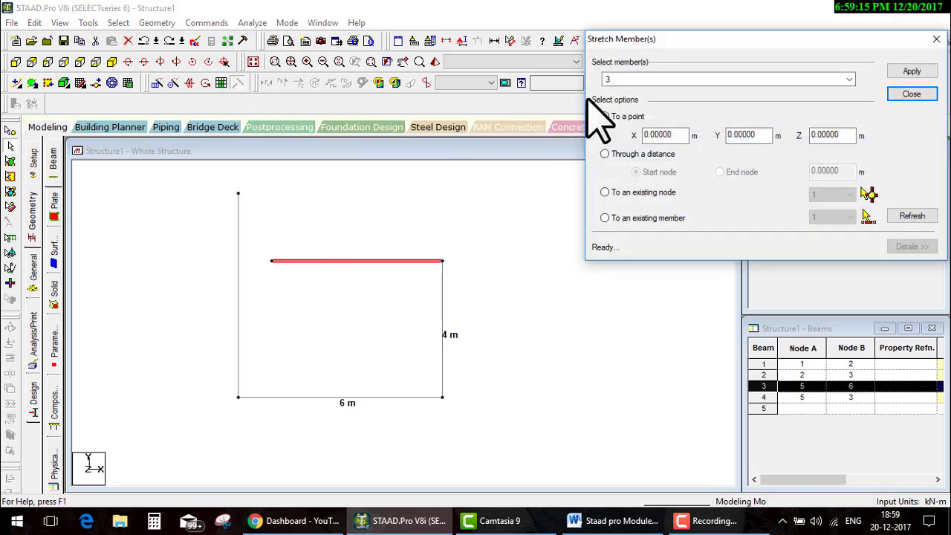
left_click_drag(653, 43, 536, 39)
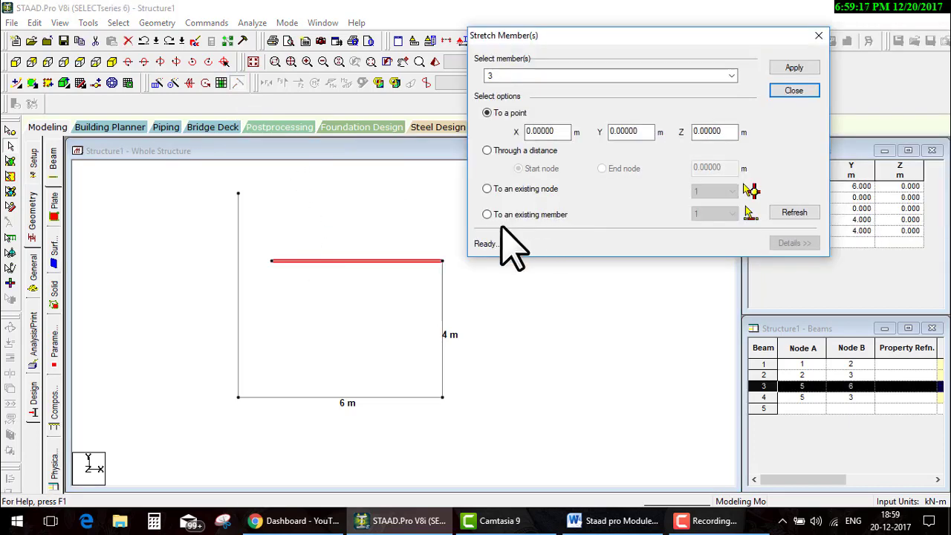
key("ctrl+2")
left_click_drag(566, 217, 608, 203)
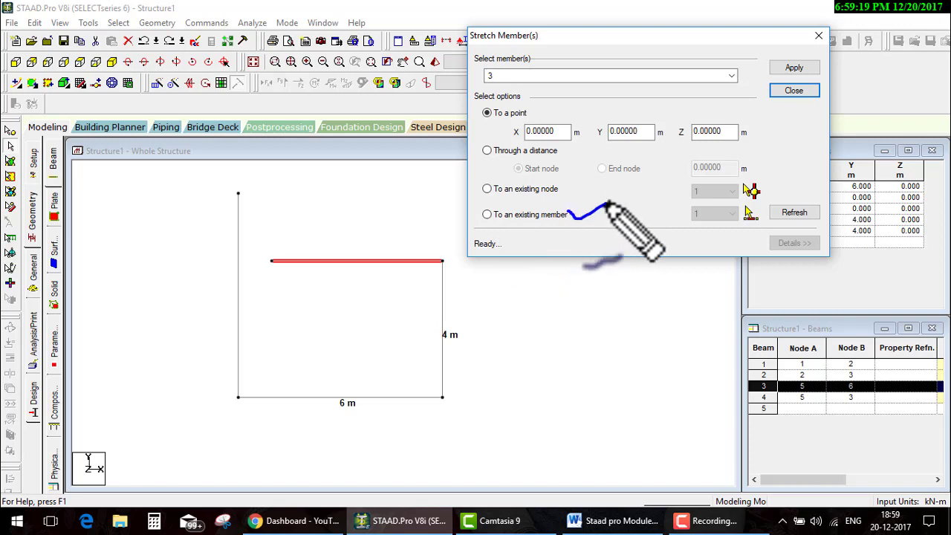
left_click(487, 214)
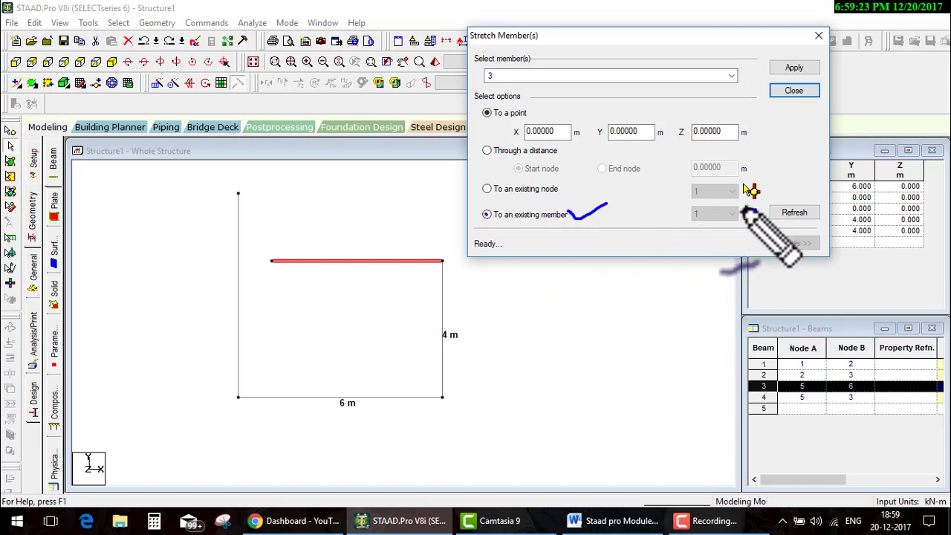
Step: Annotate the left column as the target, then close the dialog without applying
left_click_drag(747, 209, 750, 227)
left_click_drag(220, 246, 290, 218)
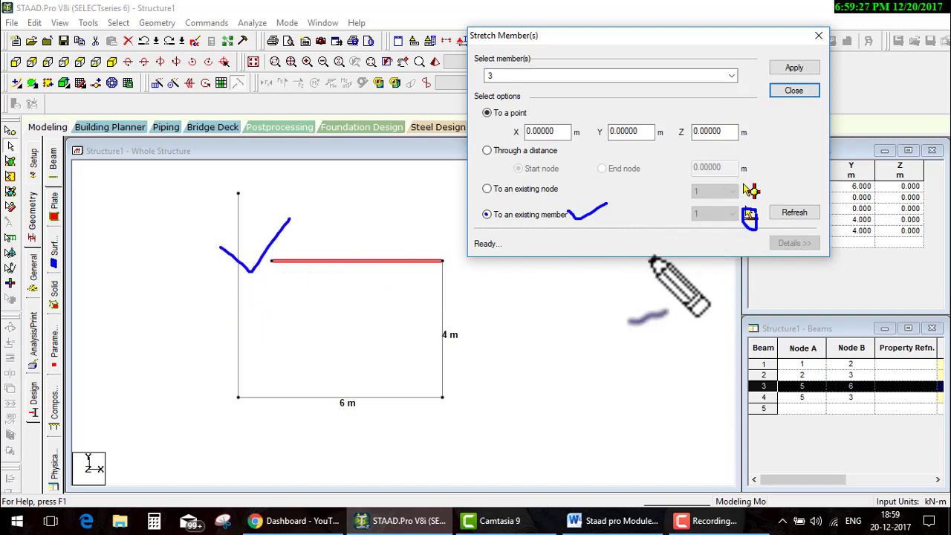
key("e")
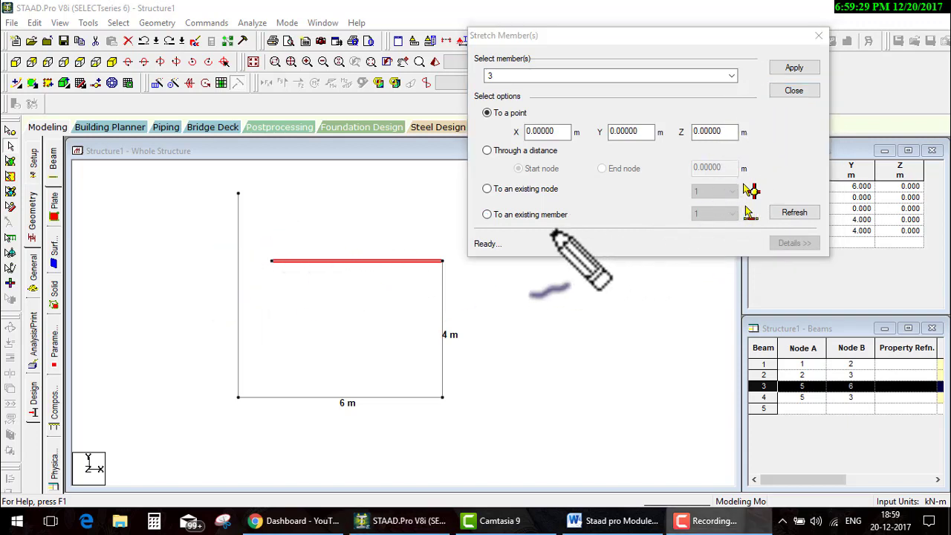
mouse_move(480, 200)
left_mouse_down()
mouse_move(482, 184)
mouse_move(566, 179)
mouse_move(483, 199)
left_mouse_up()
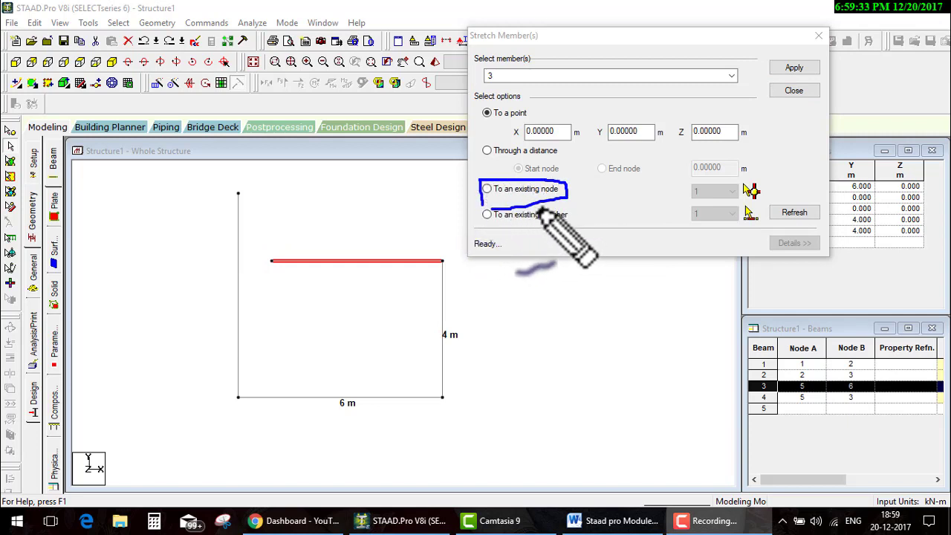
left_click_drag(547, 223, 570, 219)
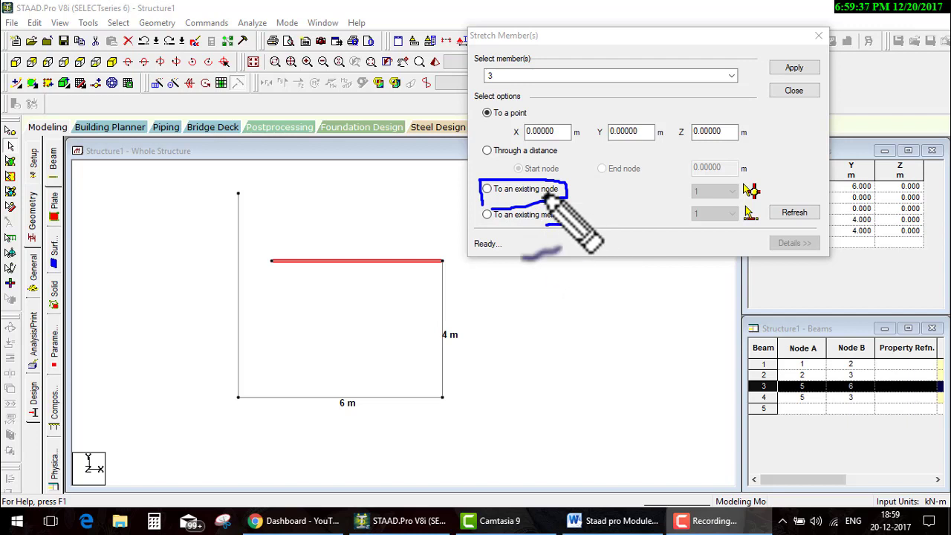
left_click_drag(566, 198, 601, 180)
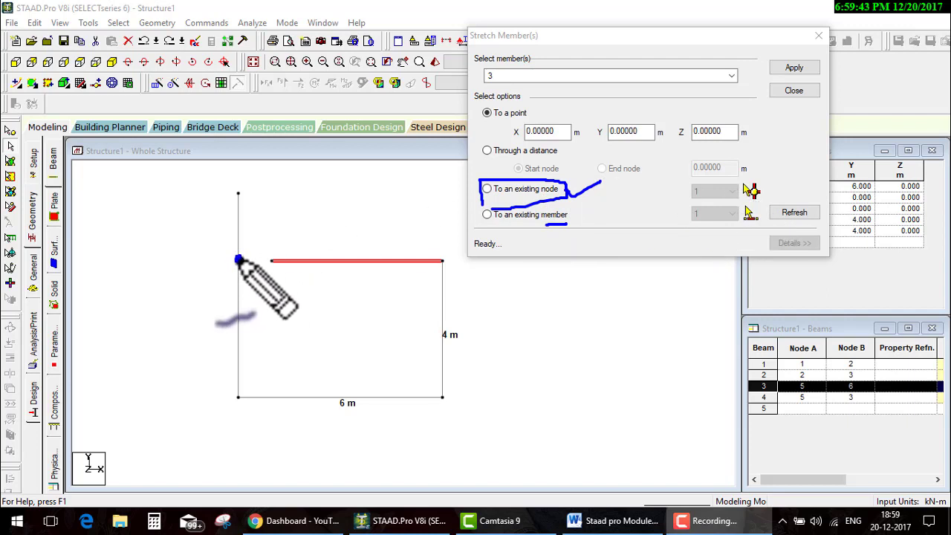
key("Escape")
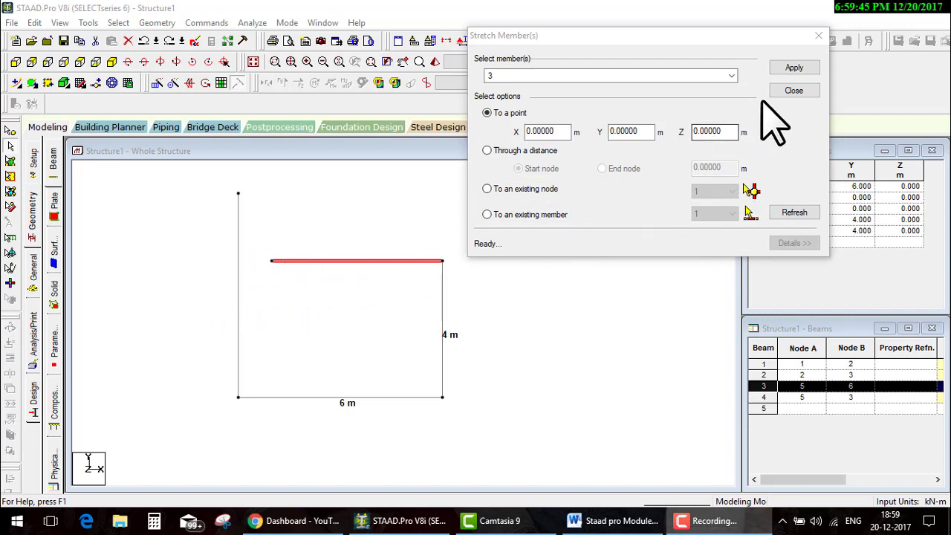
left_click(787, 91)
Step: Insert node 7 on the left column at distance 2 m, splitting it into beams 1 and 5
left_click(239, 305)
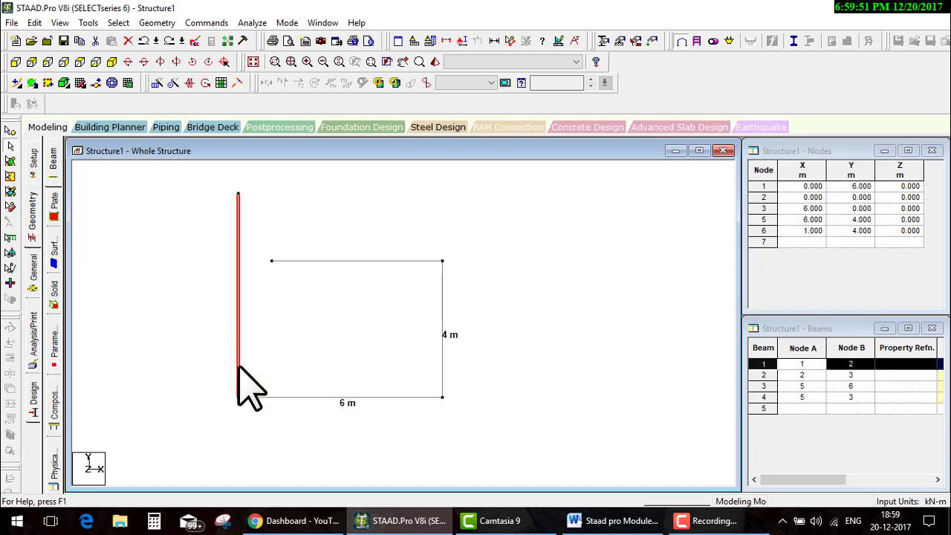
right_click(238, 237)
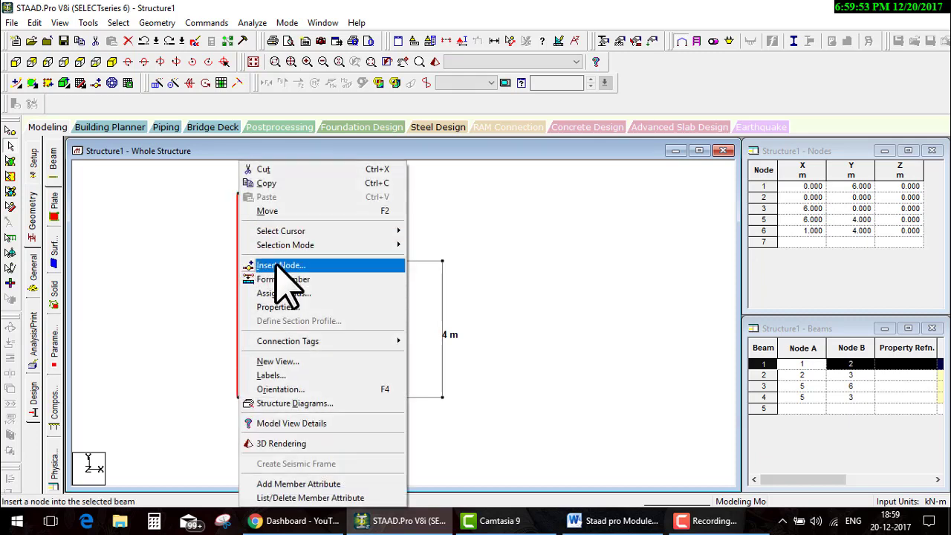
left_click(275, 266)
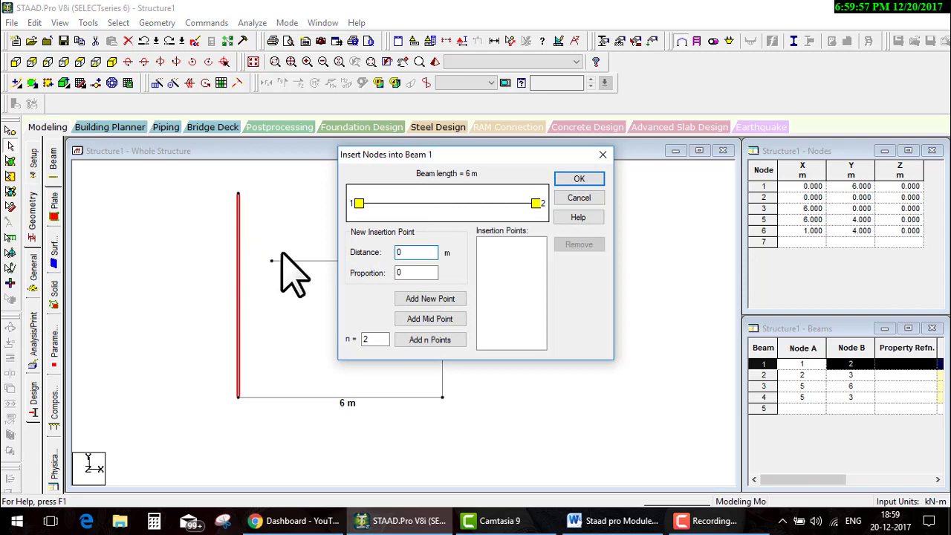
left_click_drag(379, 163, 550, 167)
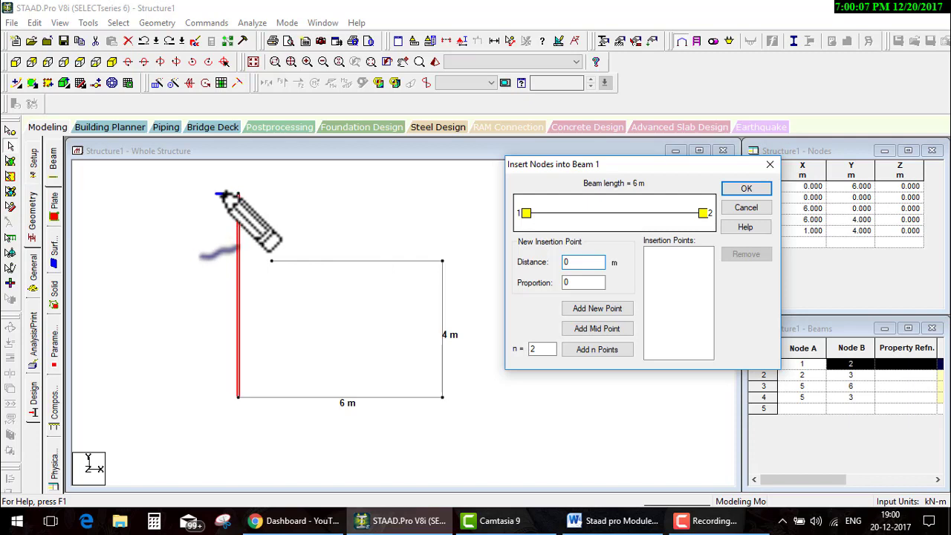
mouse_move(218, 195)
left_mouse_down()
mouse_move(219, 246)
mouse_move(212, 239)
mouse_move(223, 236)
left_mouse_up()
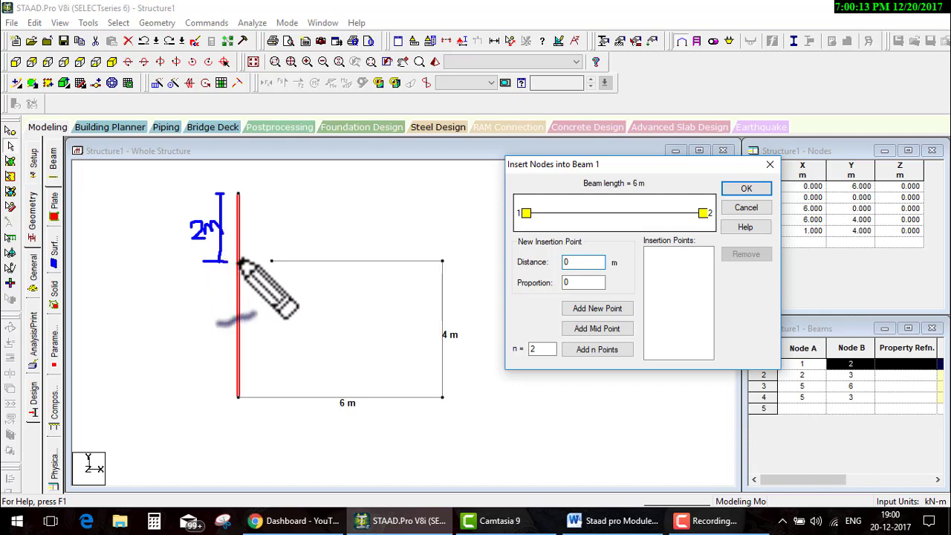
left_click(239, 259)
left_click_drag(244, 195, 244, 210)
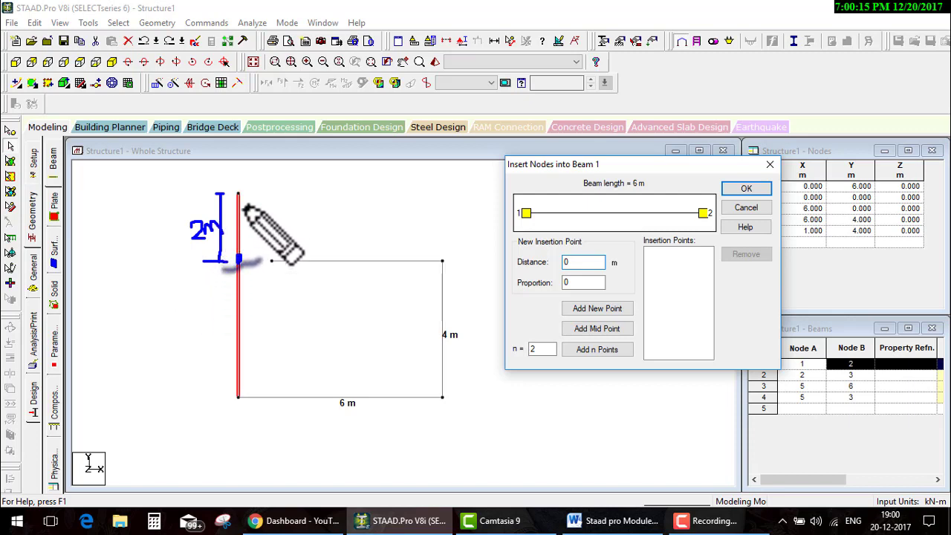
key("Escape")
type("2")
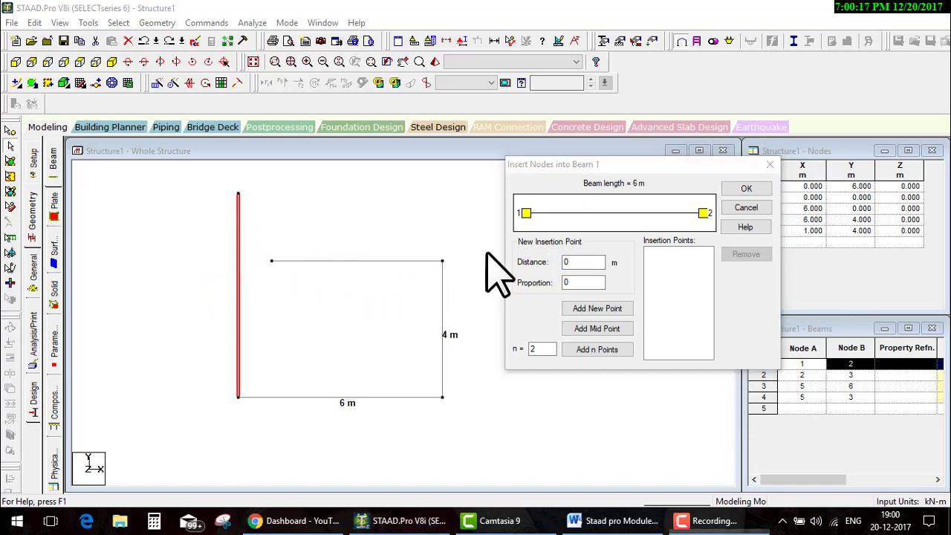
left_click(598, 308)
left_click(745, 187)
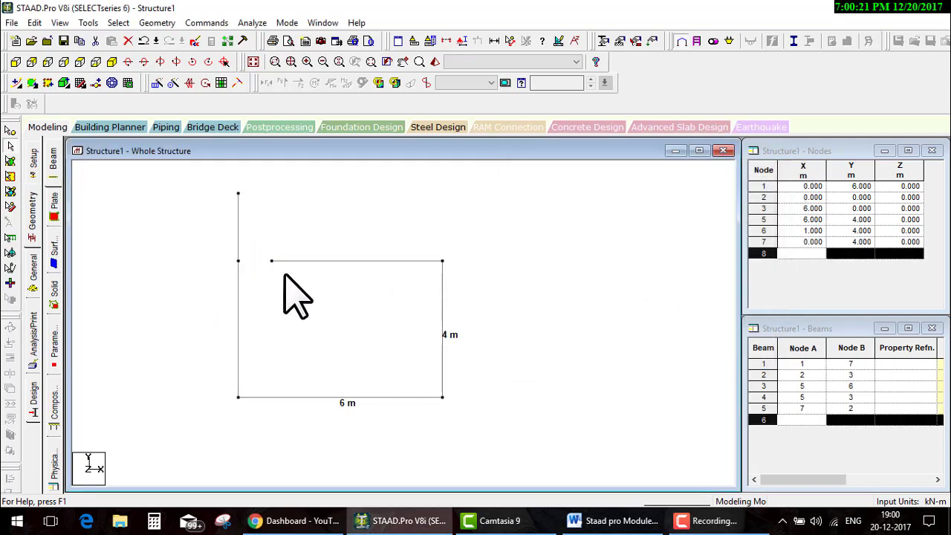
left_click(324, 262)
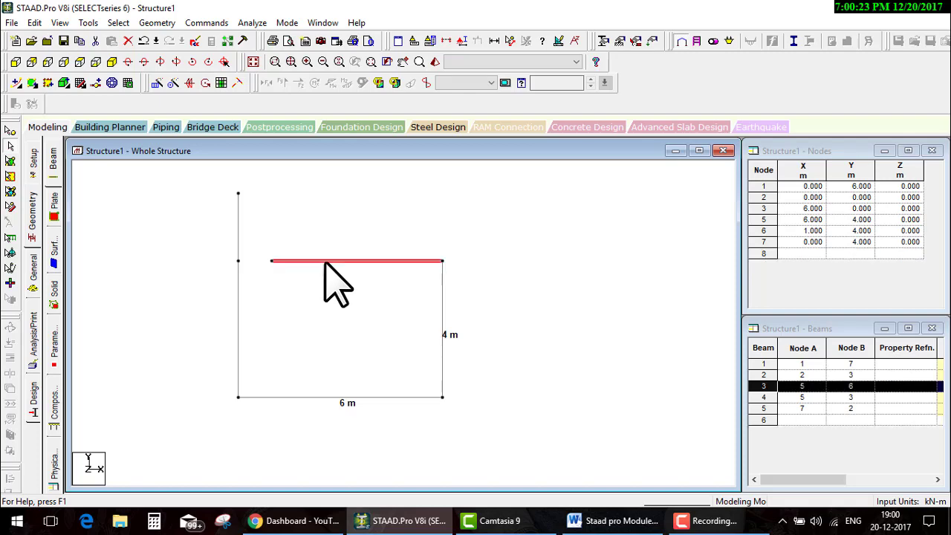
left_click(237, 83)
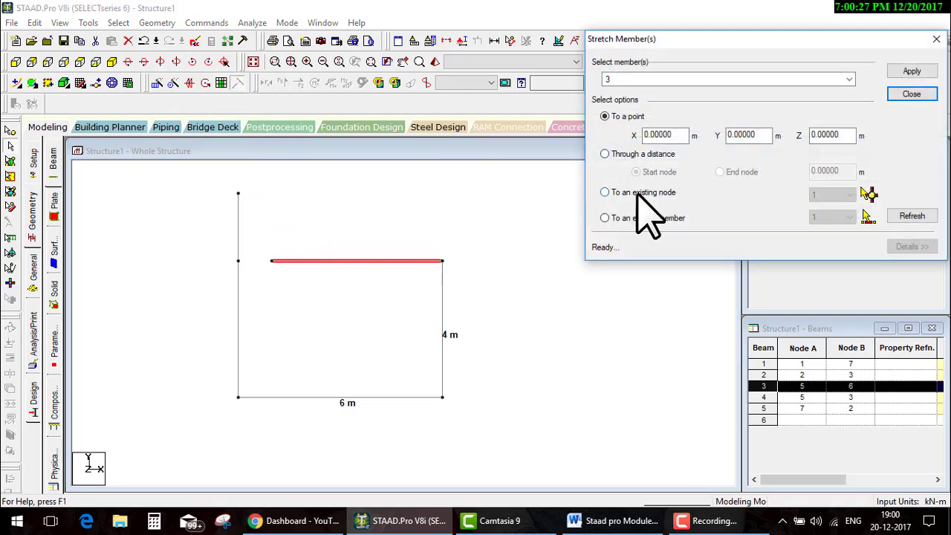
left_click_drag(643, 262, 684, 253)
left_click_drag(604, 199, 673, 194)
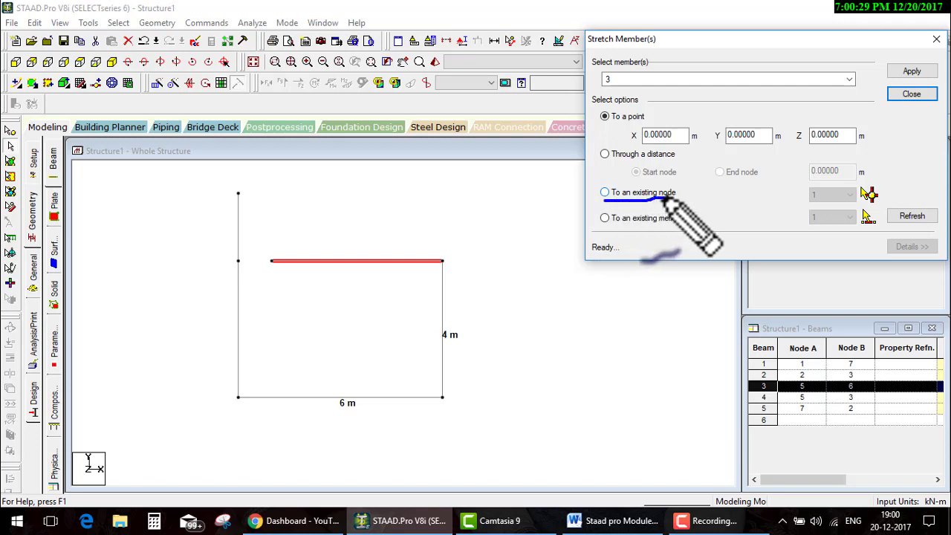
left_click(604, 191)
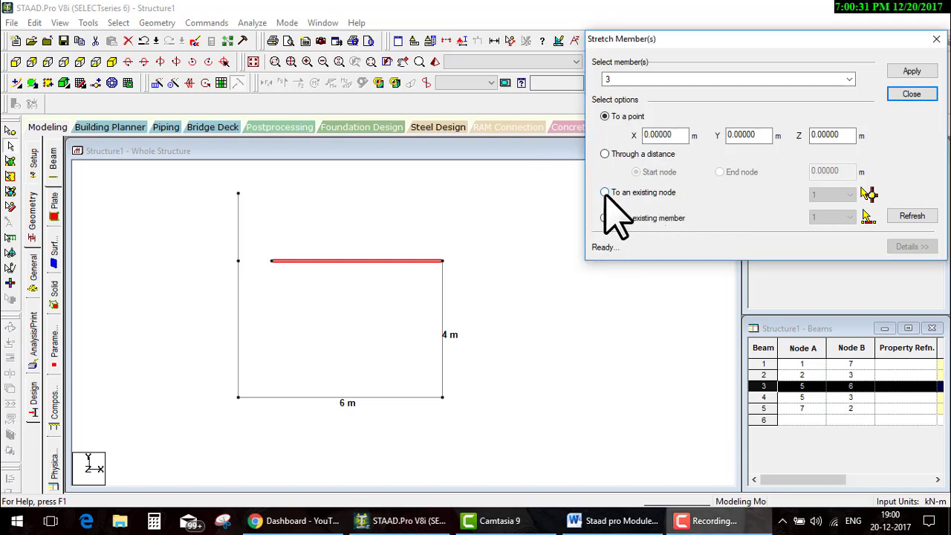
left_click(867, 195)
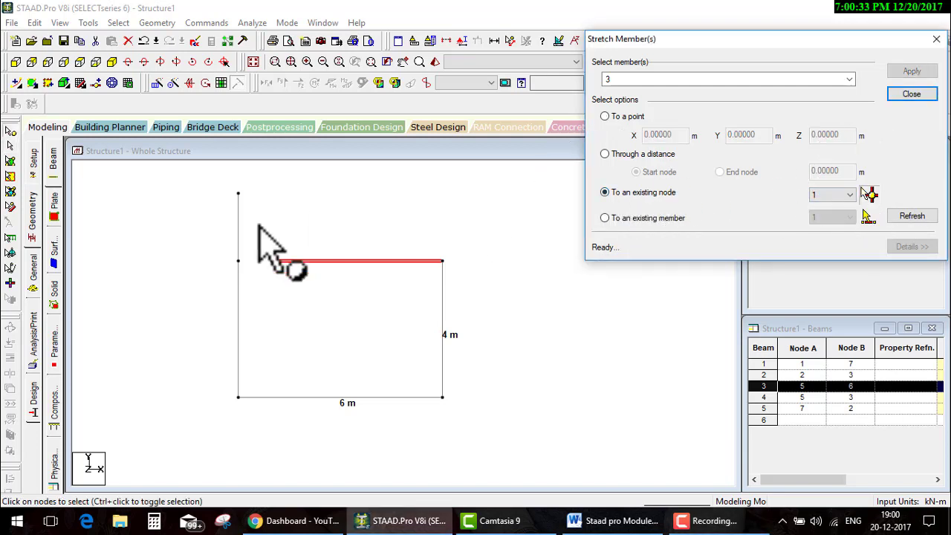
left_click(237, 260)
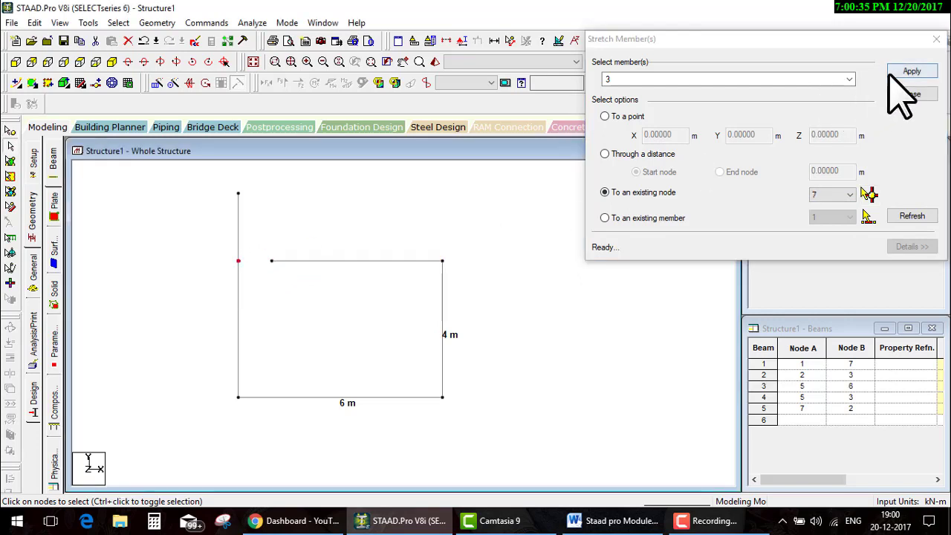
left_click(910, 72)
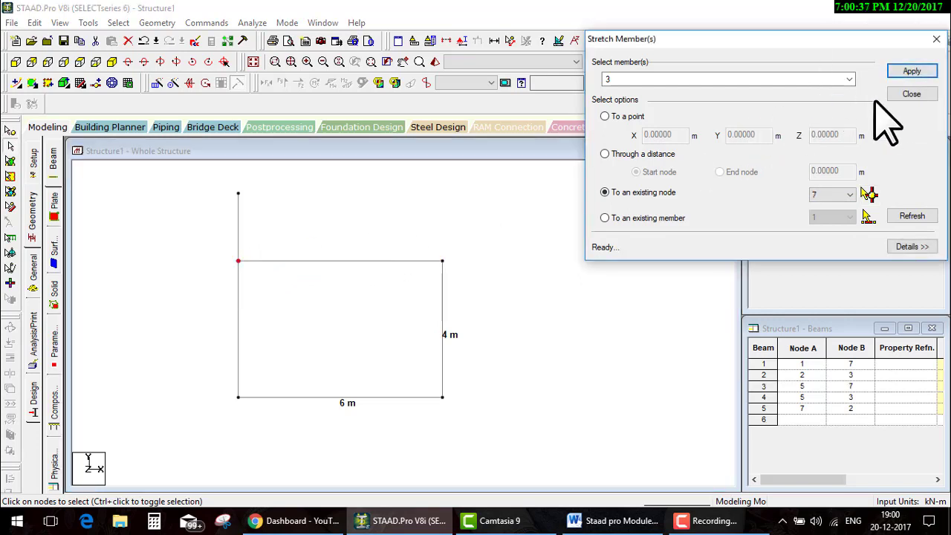
left_click(908, 95)
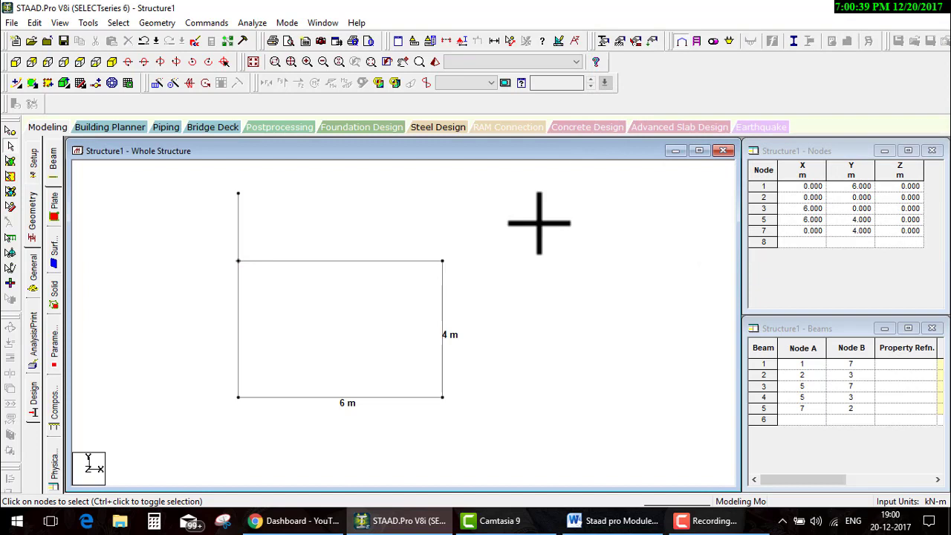
key("ctrl+z")
left_click(364, 261)
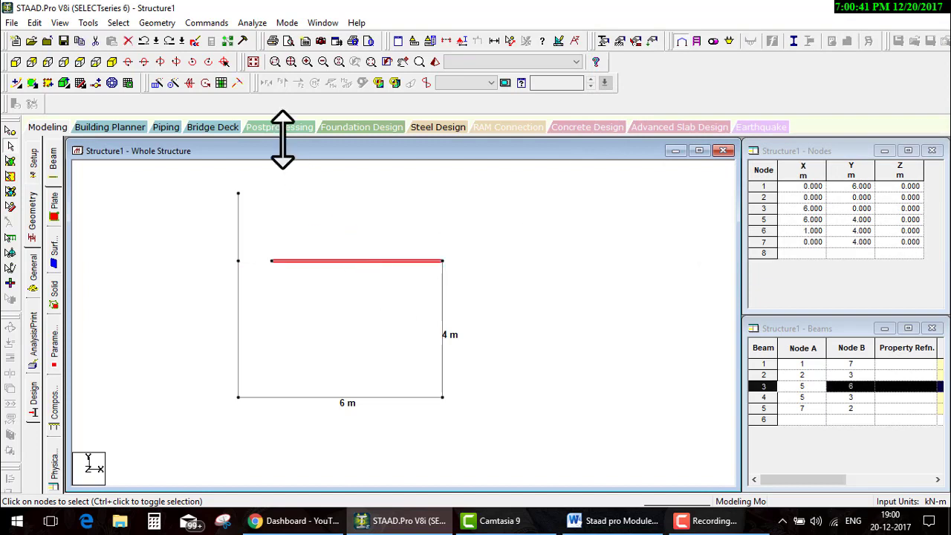
left_click(238, 83)
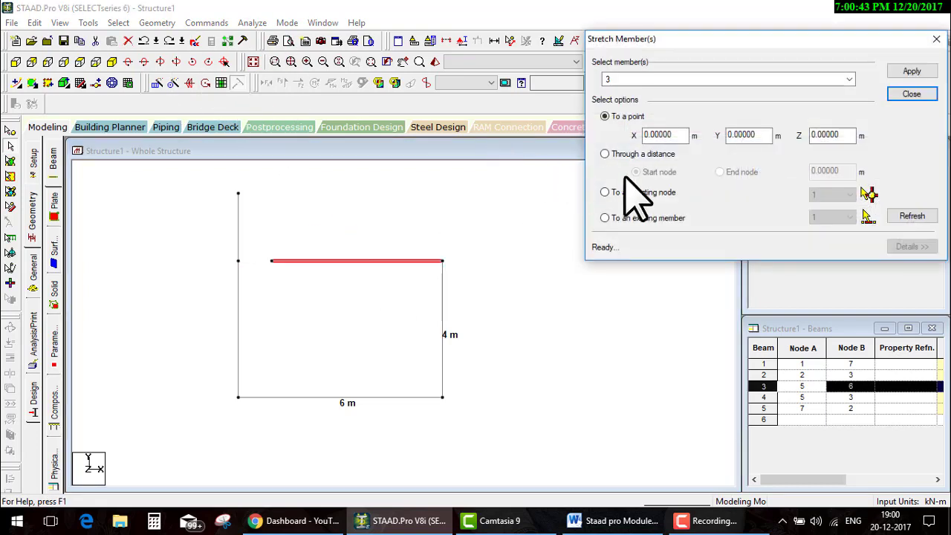
left_click_drag(696, 43, 553, 91)
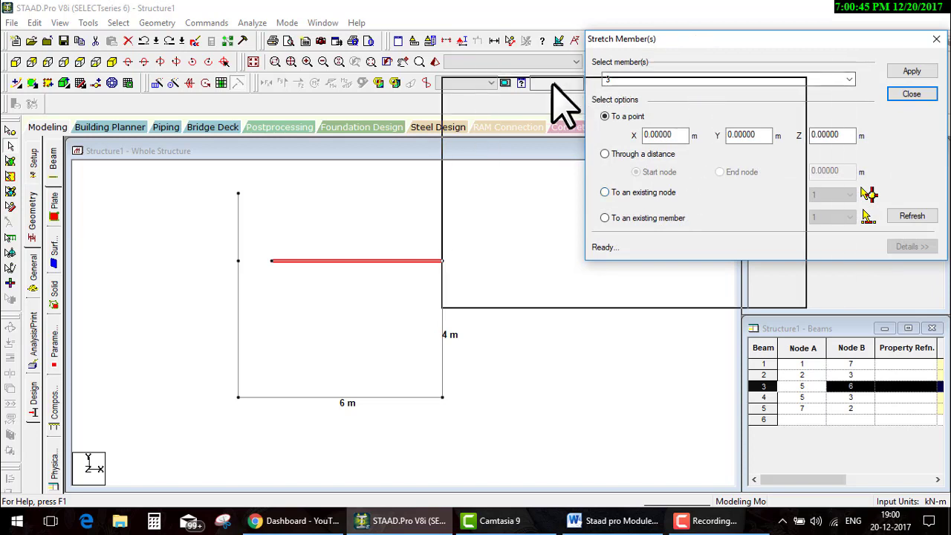
left_click_drag(459, 211, 554, 213)
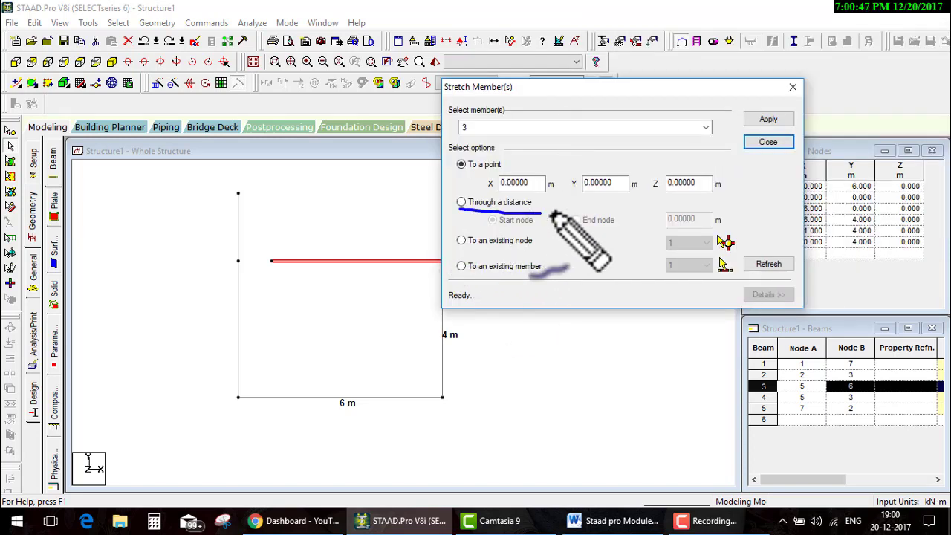
mouse_move(483, 300)
left_mouse_down()
mouse_move(523, 292)
mouse_move(553, 261)
left_mouse_up()
left_click_drag(494, 299, 568, 280)
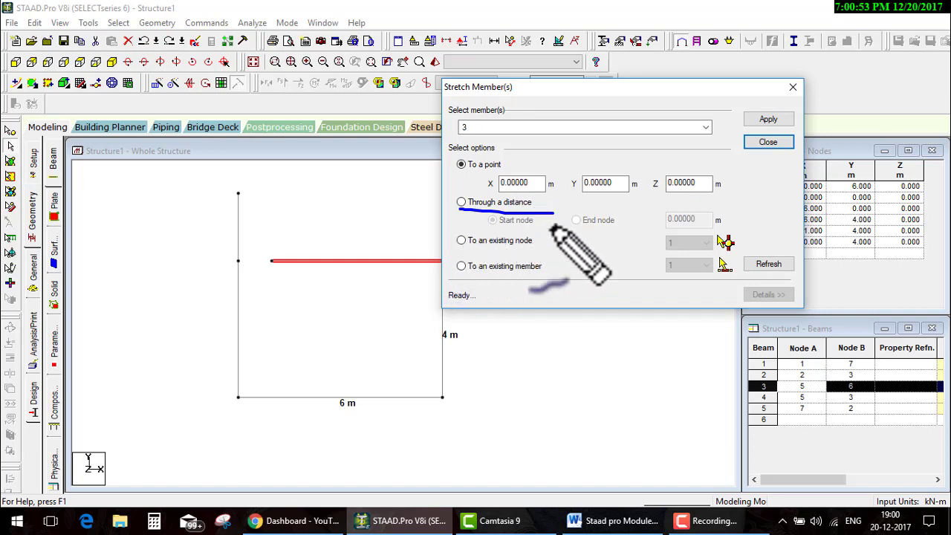
left_click_drag(249, 334, 278, 319)
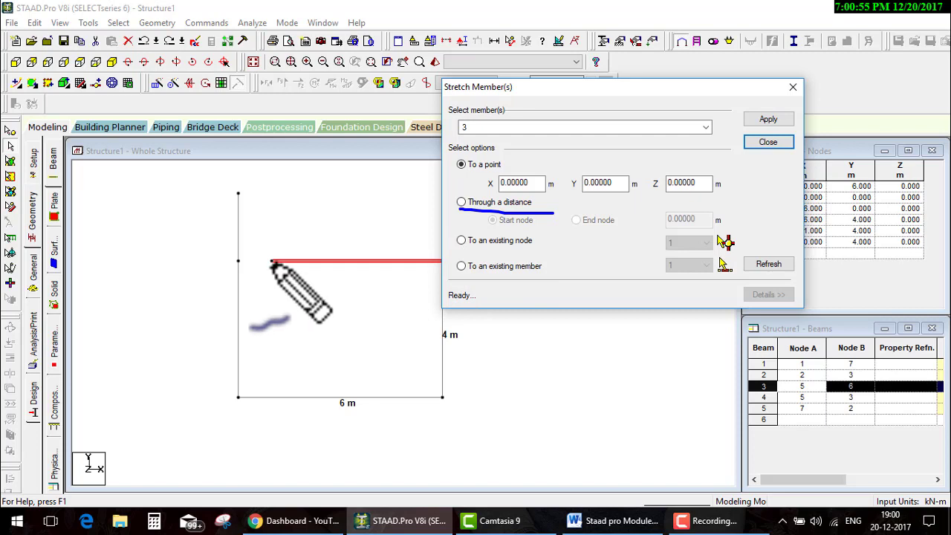
left_click_drag(439, 351, 477, 338)
left_click_drag(587, 293, 628, 282)
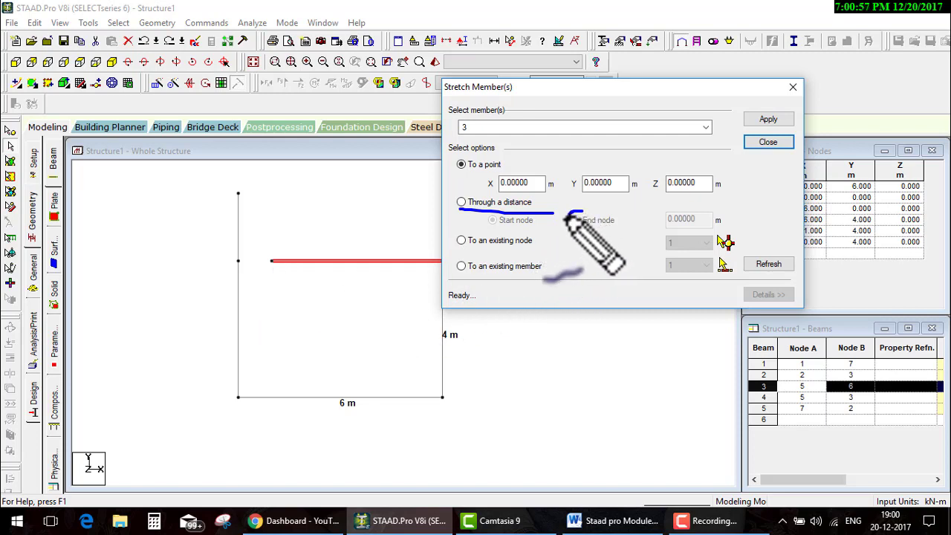
mouse_move(583, 212)
left_mouse_down()
mouse_move(611, 232)
mouse_move(576, 212)
left_mouse_up()
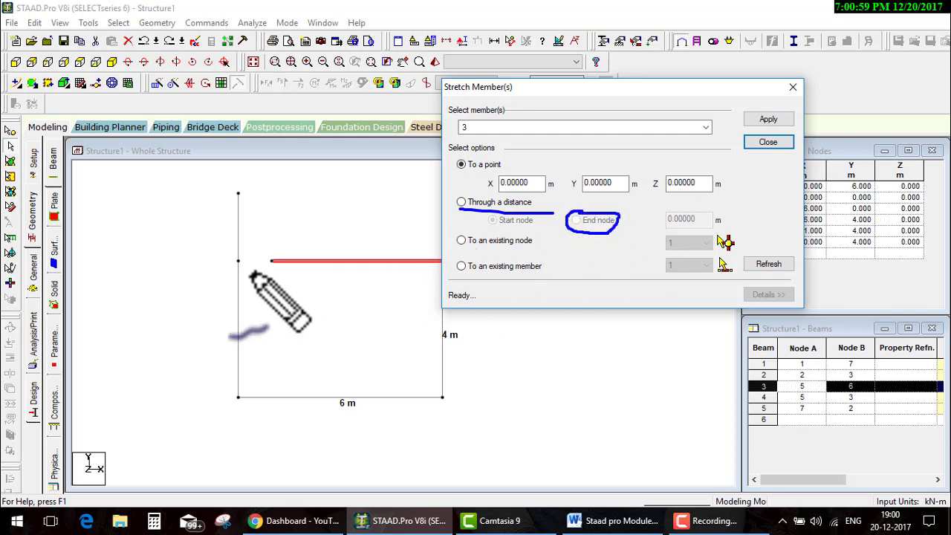
left_click_drag(236, 270, 271, 286)
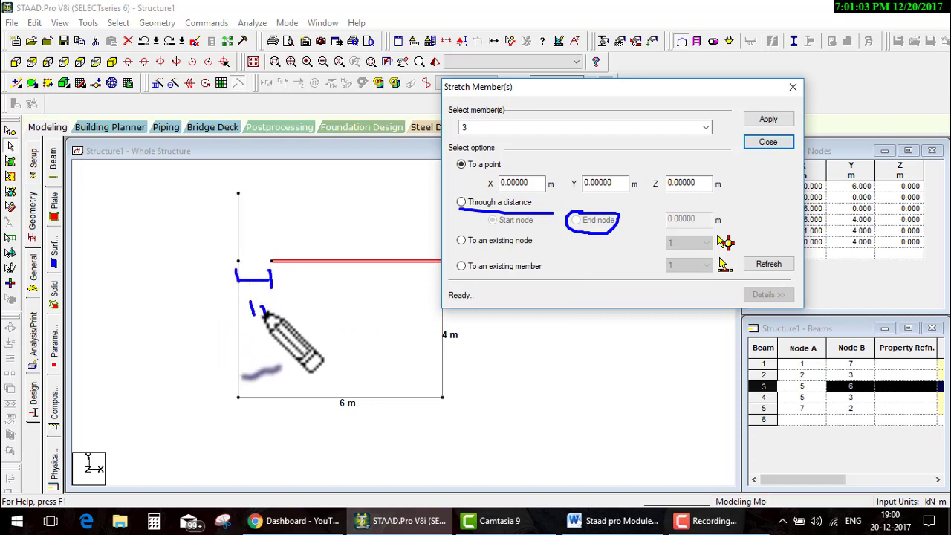
left_click_drag(260, 316, 286, 316)
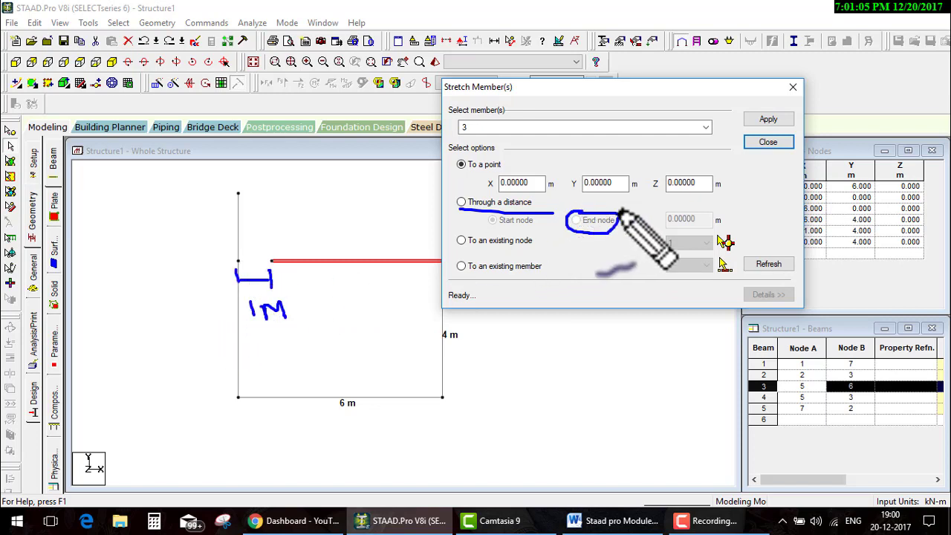
left_click_drag(356, 374, 192, 385)
left_click_drag(212, 374, 217, 397)
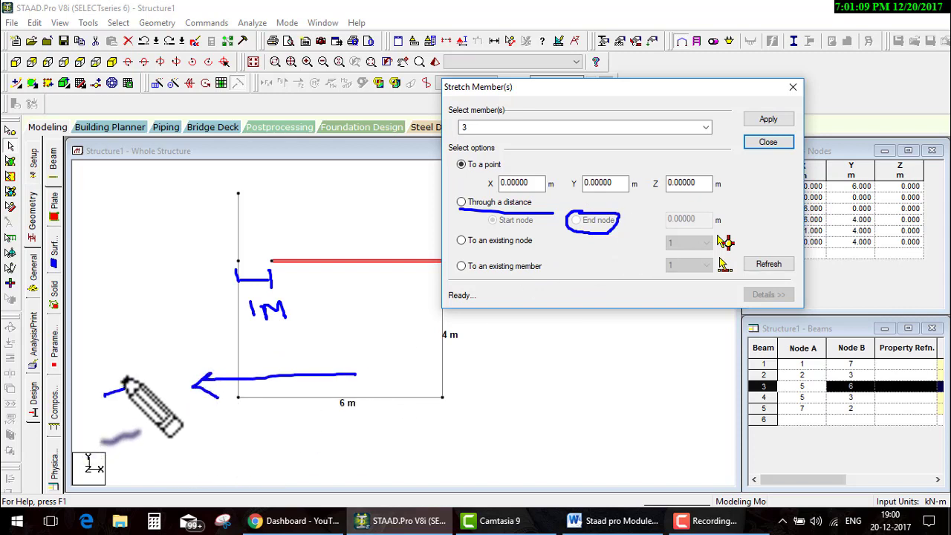
left_click_drag(104, 395, 133, 400)
left_click_drag(155, 369, 150, 388)
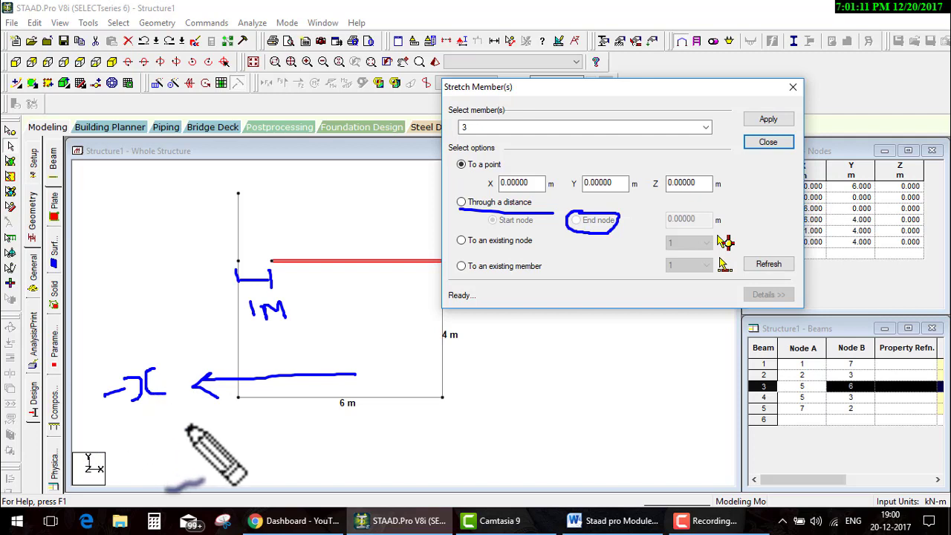
left_click_drag(101, 445, 113, 451)
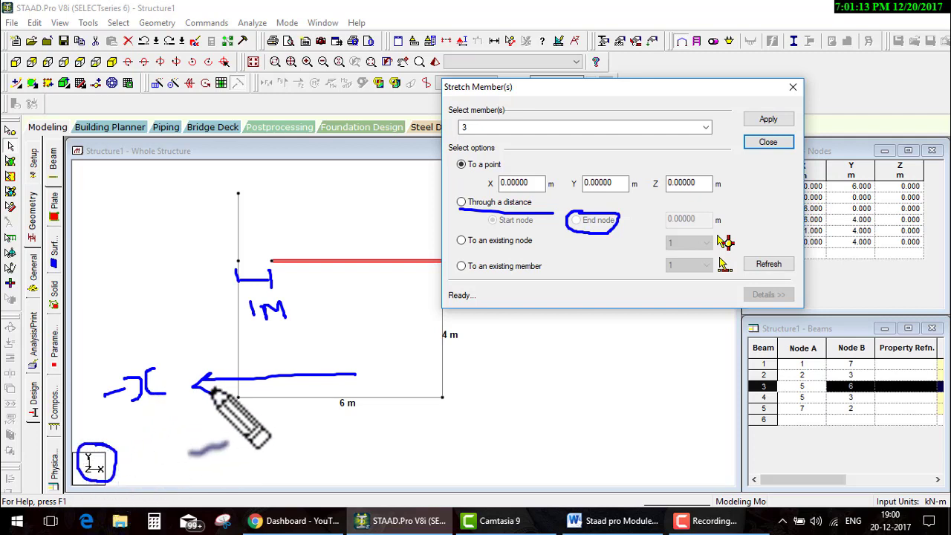
mouse_move(251, 246)
left_mouse_down()
mouse_move(261, 252)
mouse_move(286, 234)
left_mouse_up()
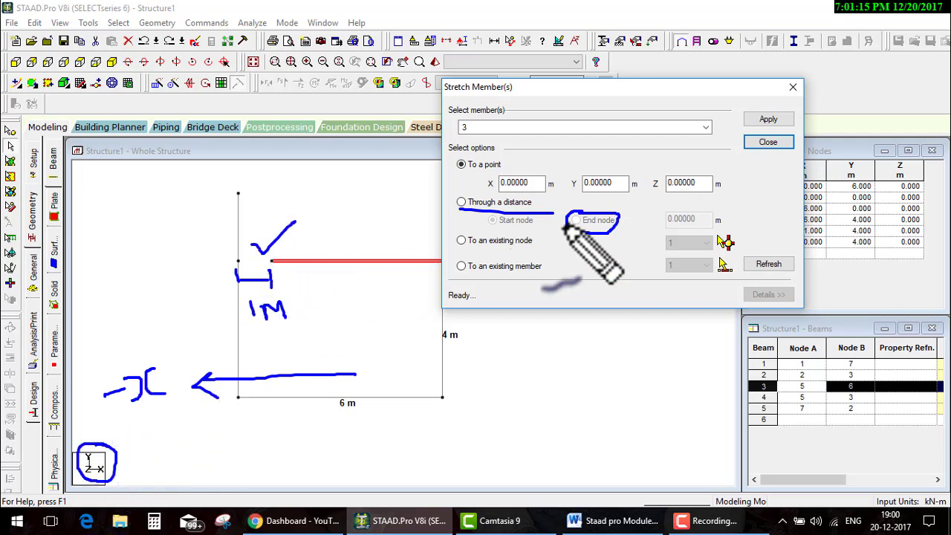
key("Escape")
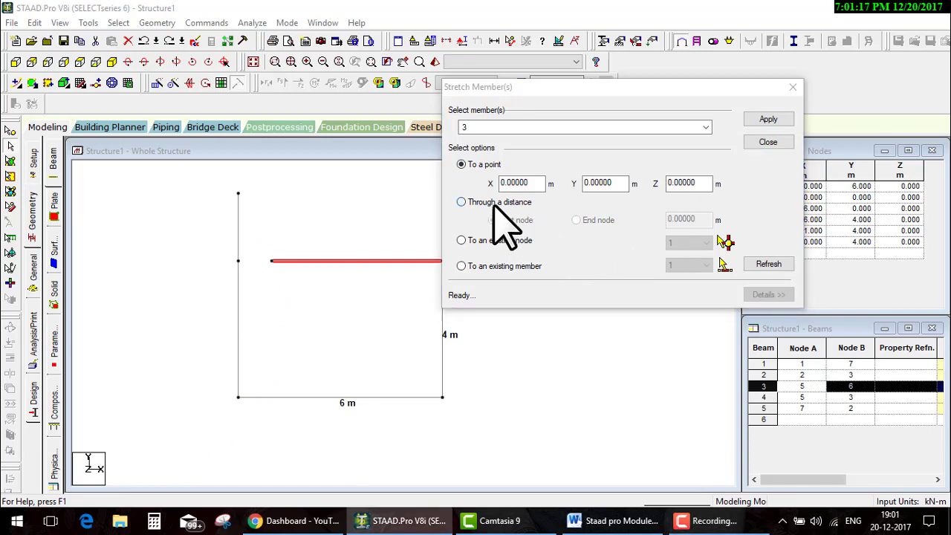
Step: Save the structure, stretch beam 3's end node -1 m to node 7, then undo it
left_click(607, 230)
left_click(390, 278)
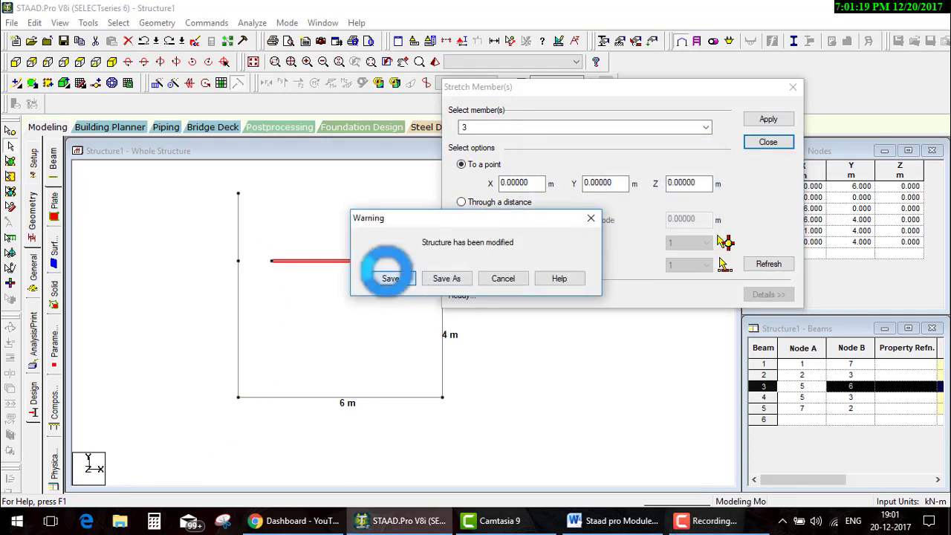
left_click(462, 202)
type("-1")
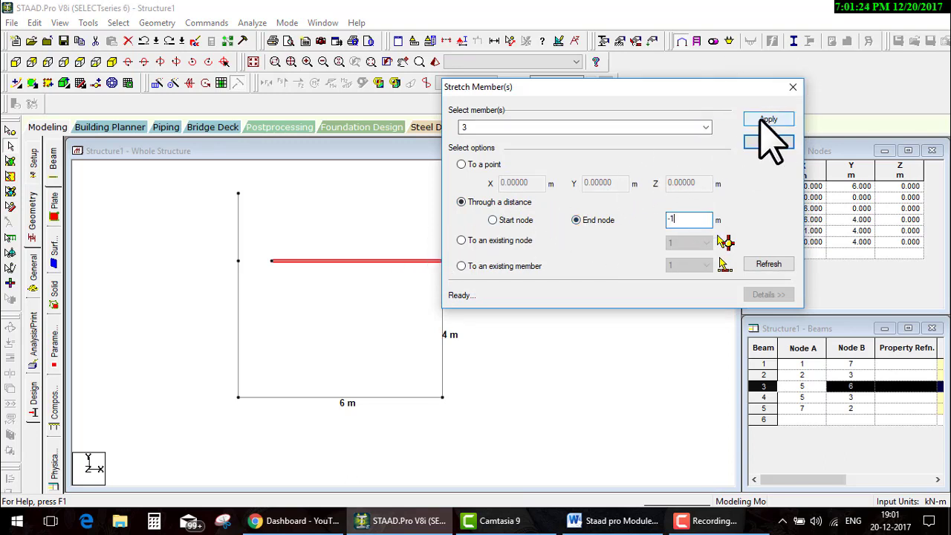
left_click(765, 119)
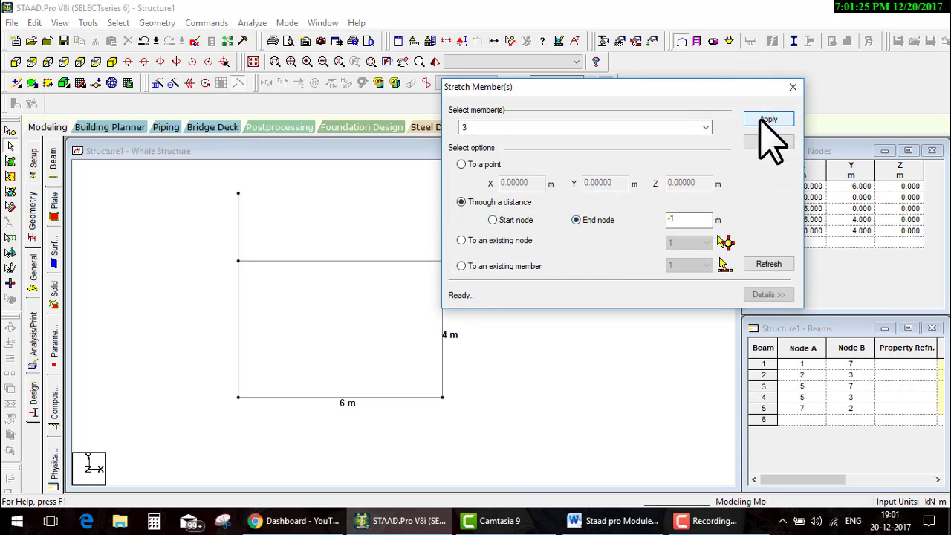
left_click(767, 142)
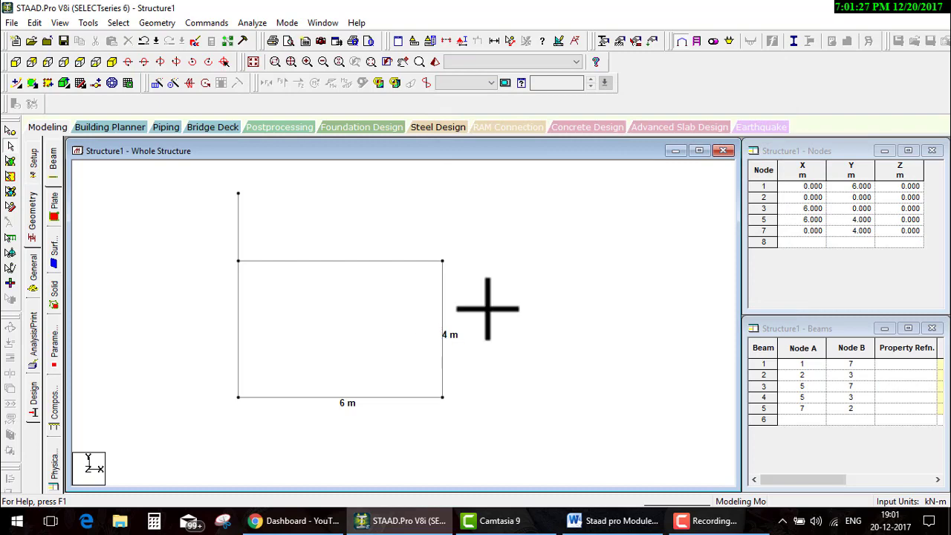
key("ctrl+z")
left_click(369, 260)
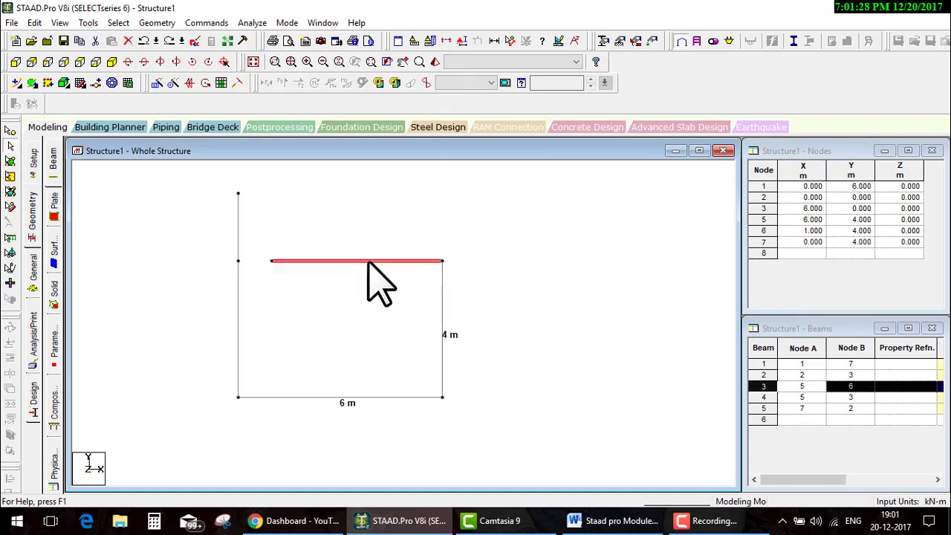
left_click(237, 83)
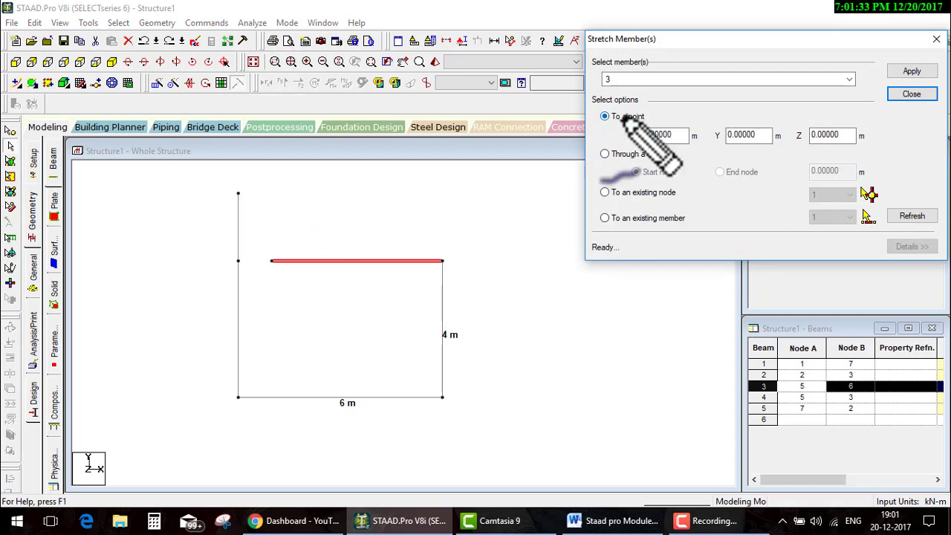
left_click_drag(599, 126, 702, 118)
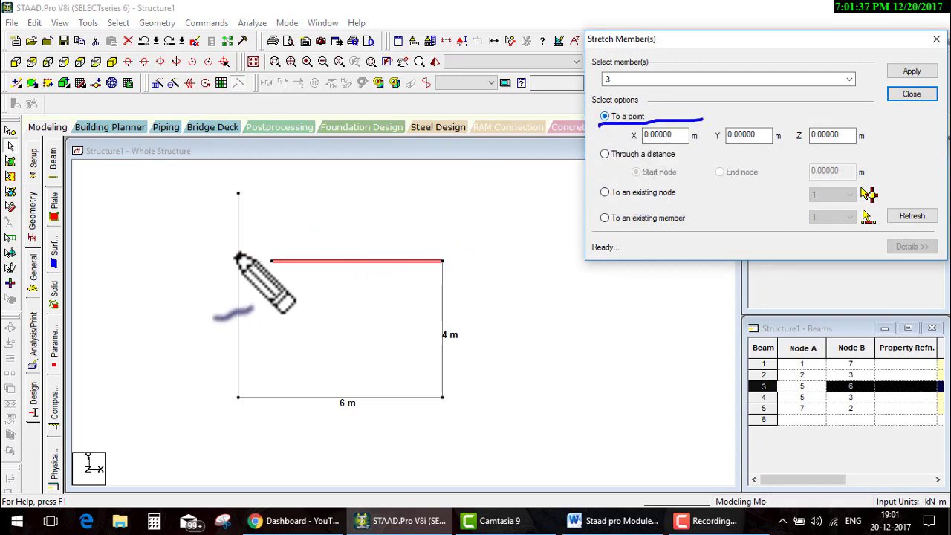
mouse_move(240, 255)
left_mouse_down()
mouse_move(248, 261)
mouse_move(313, 206)
left_mouse_up()
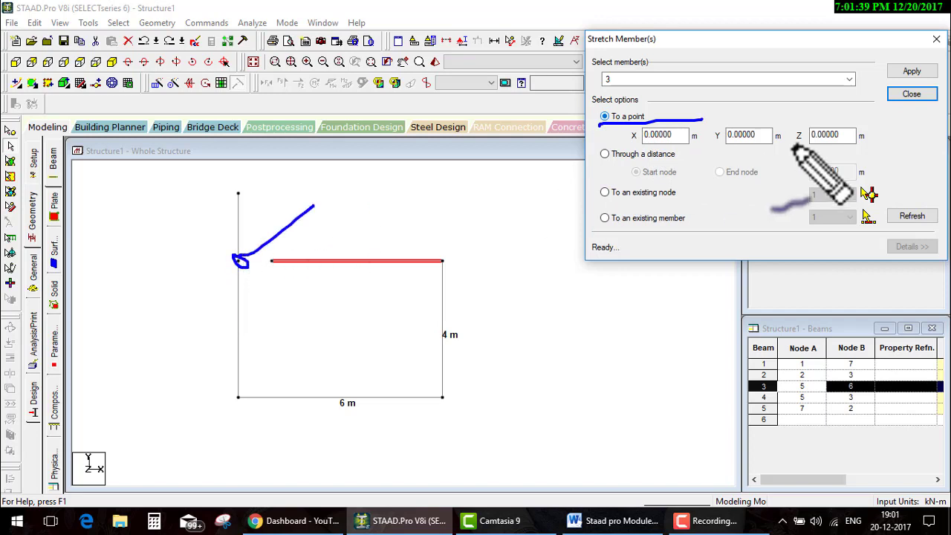
left_click_drag(644, 139, 884, 137)
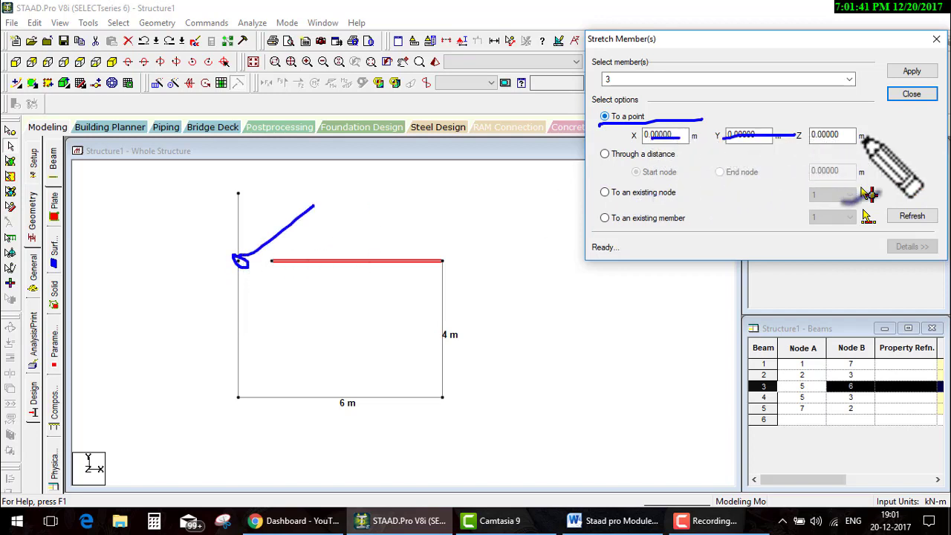
left_click(910, 94)
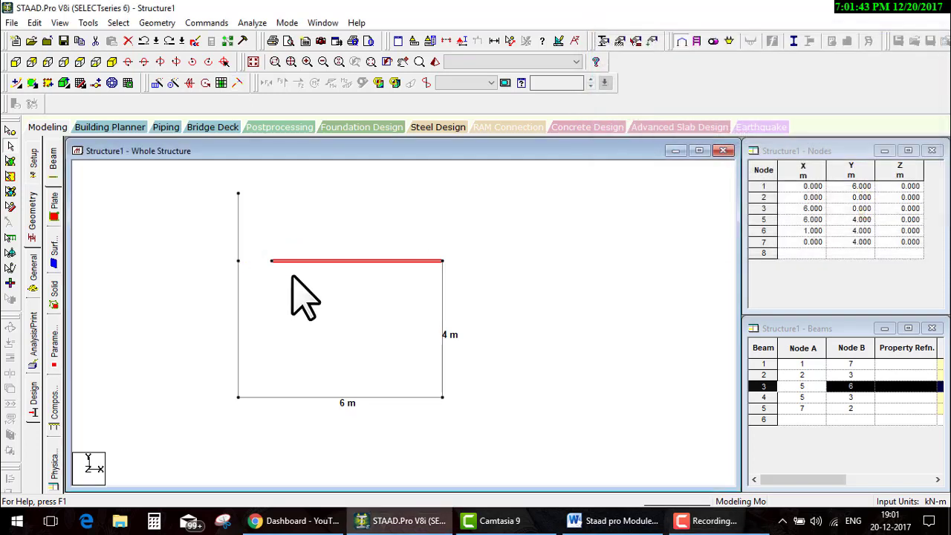
left_click(10, 131)
left_click(238, 260)
double_click(239, 260)
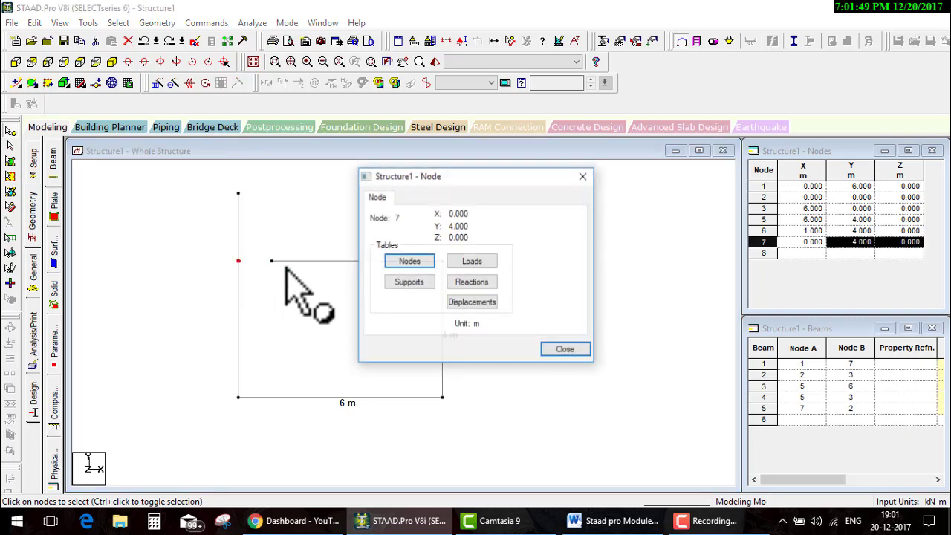
left_click_drag(450, 295, 491, 285)
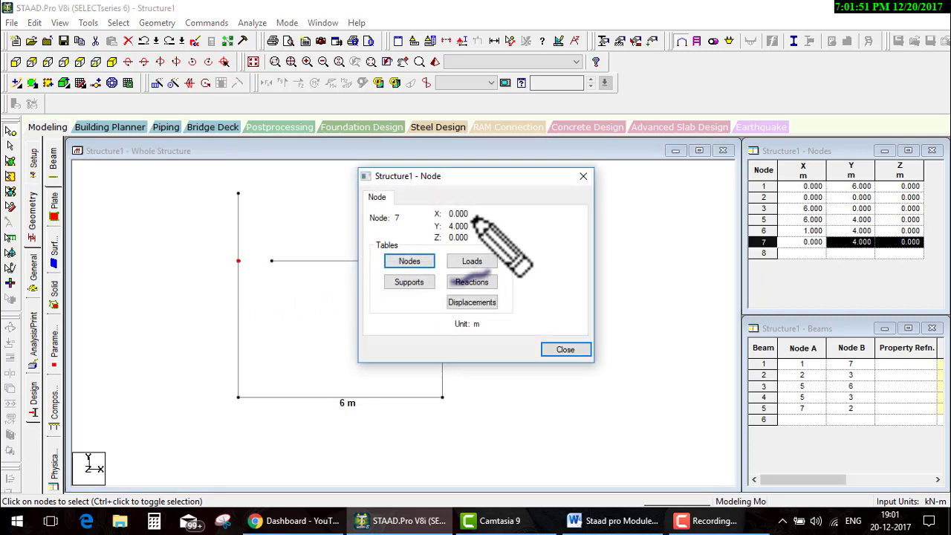
left_click_drag(471, 217, 511, 203)
left_click_drag(473, 230, 512, 217)
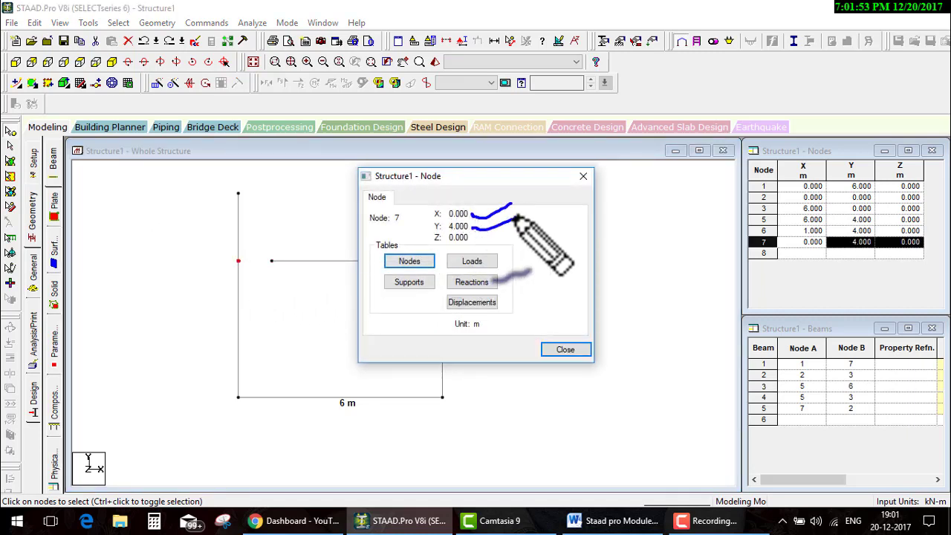
left_click_drag(475, 248, 517, 238)
left_click_drag(453, 310, 494, 305)
key("Escape")
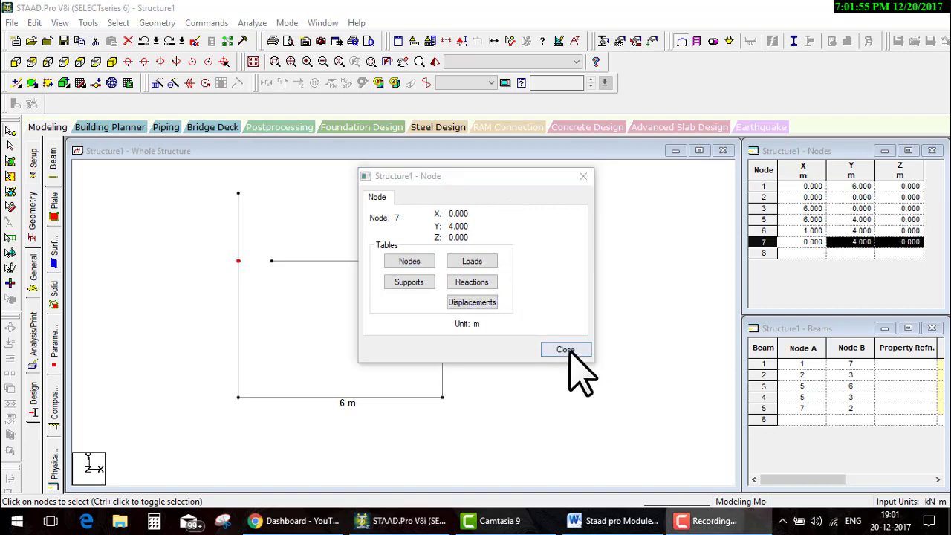
left_click(565, 350)
left_click(378, 260)
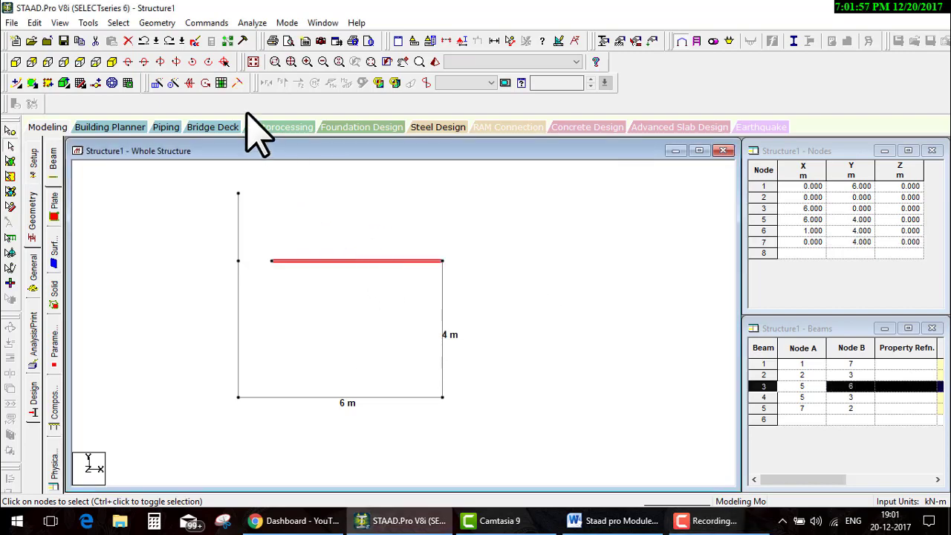
Step: Stretch beam 3 to the point X 0, Y 4 so it spans node 5 to node 7
left_click(237, 83)
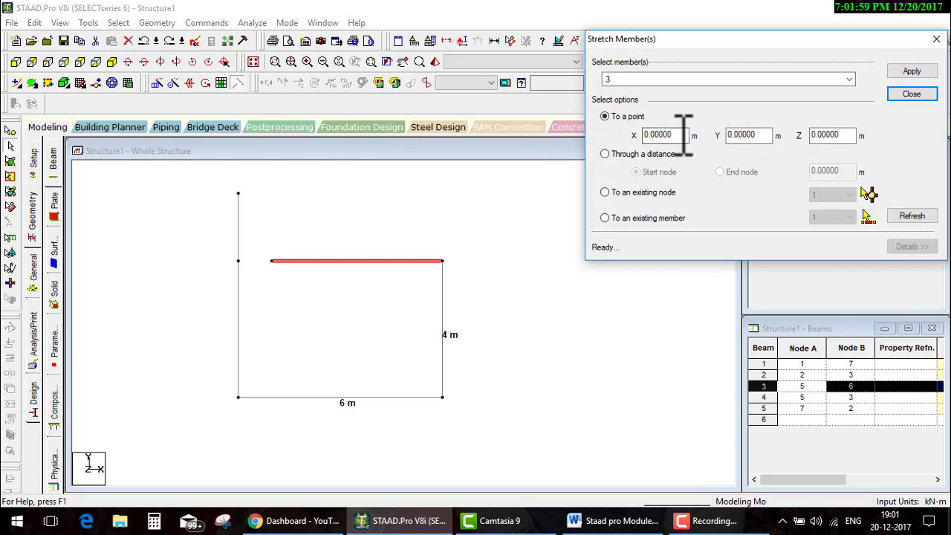
type("0")
type("4")
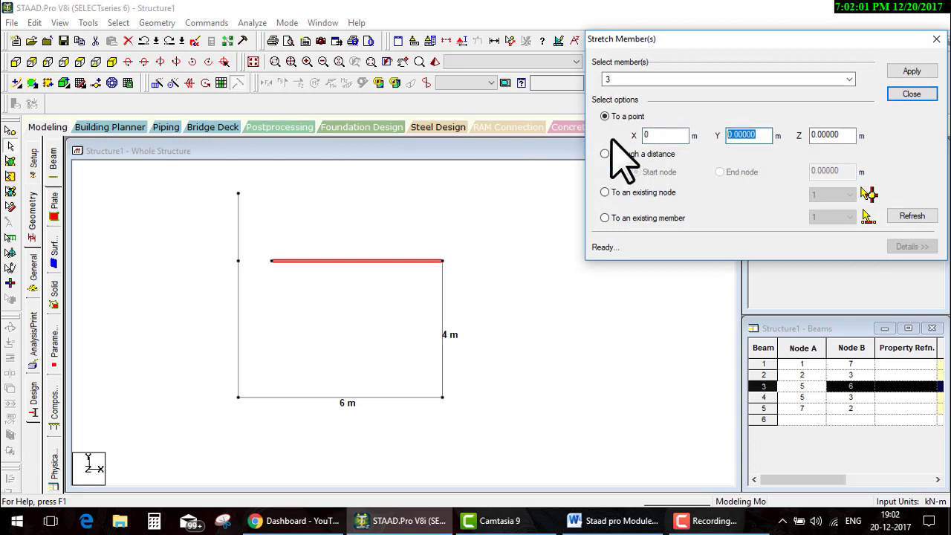
left_click(912, 71)
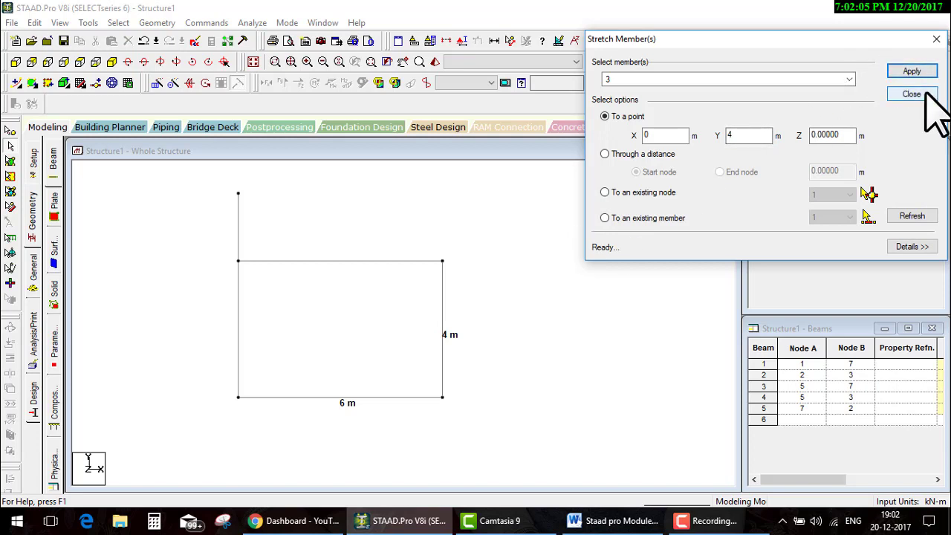
Step: Annotate the to-a-point, distance, existing-node and existing-member stretch options, then clear the marks
left_click_drag(651, 115, 699, 99)
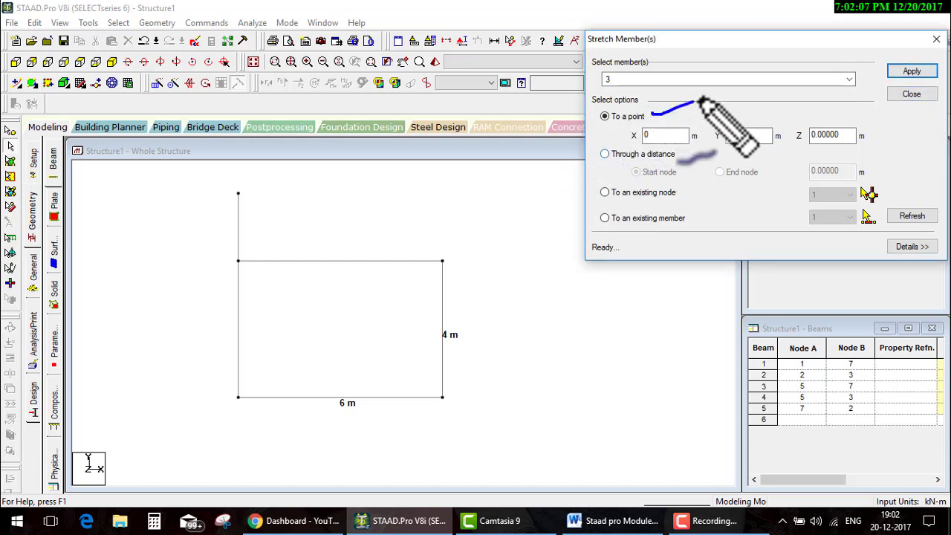
left_click_drag(664, 217, 702, 211)
left_click_drag(687, 156, 732, 133)
left_click_drag(683, 197, 754, 170)
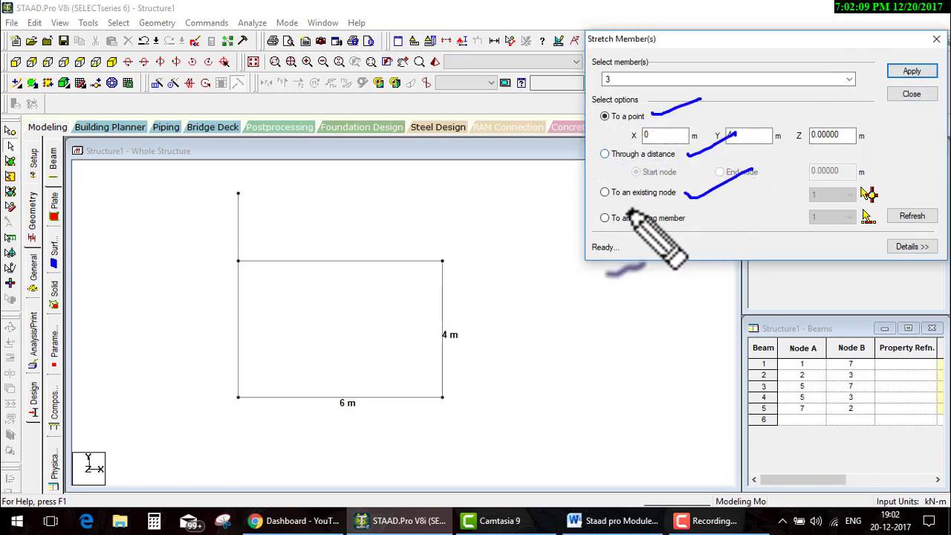
mouse_move(595, 232)
left_mouse_down()
mouse_move(695, 205)
mouse_move(594, 241)
left_mouse_up()
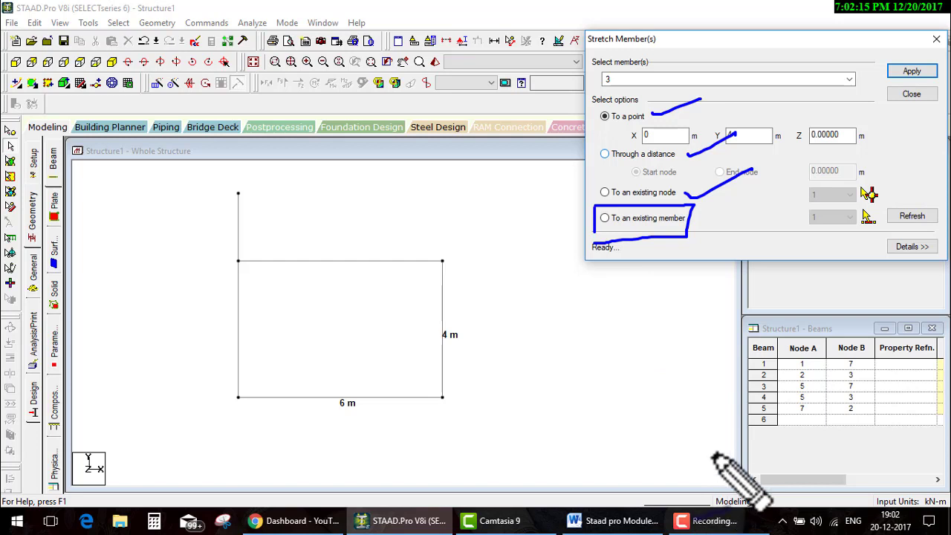
key("Escape")
left_click(713, 521)
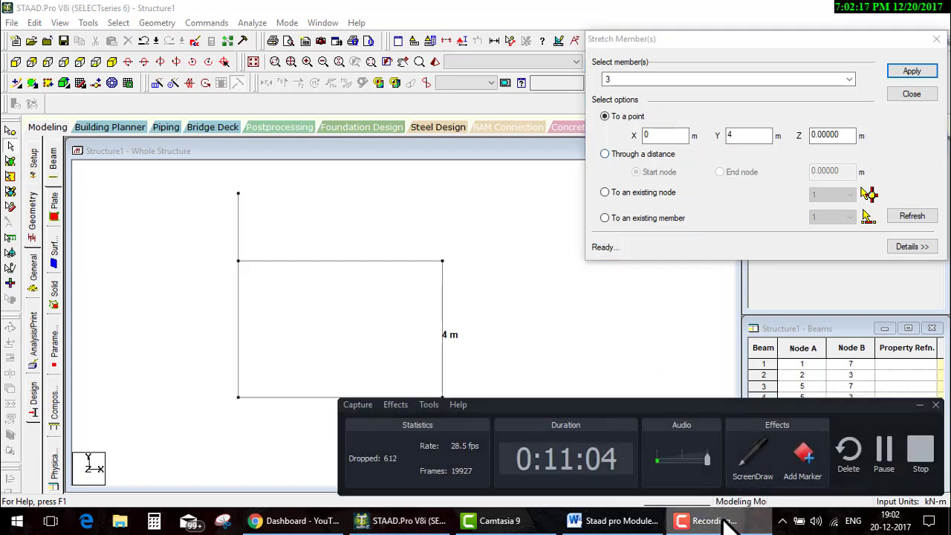
left_click(920, 404)
Step: In the Word course outline, select the Renumber and Merge selected members through Split beam topics
left_click(612, 521)
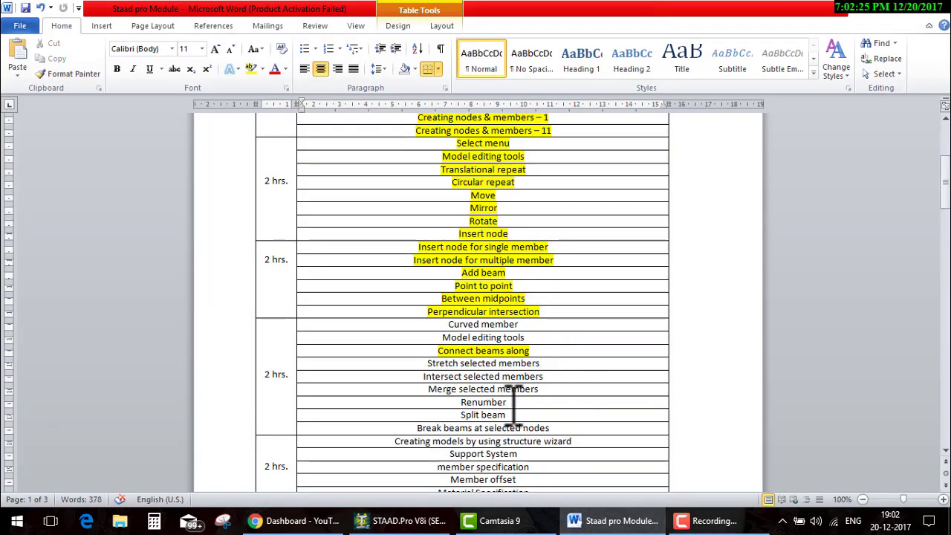
double_click(495, 401)
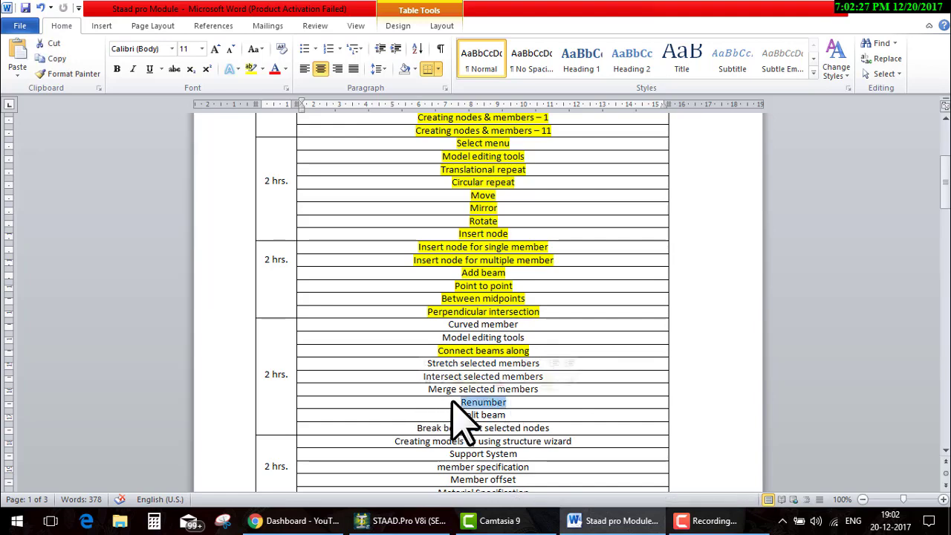
left_click_drag(507, 415, 418, 420)
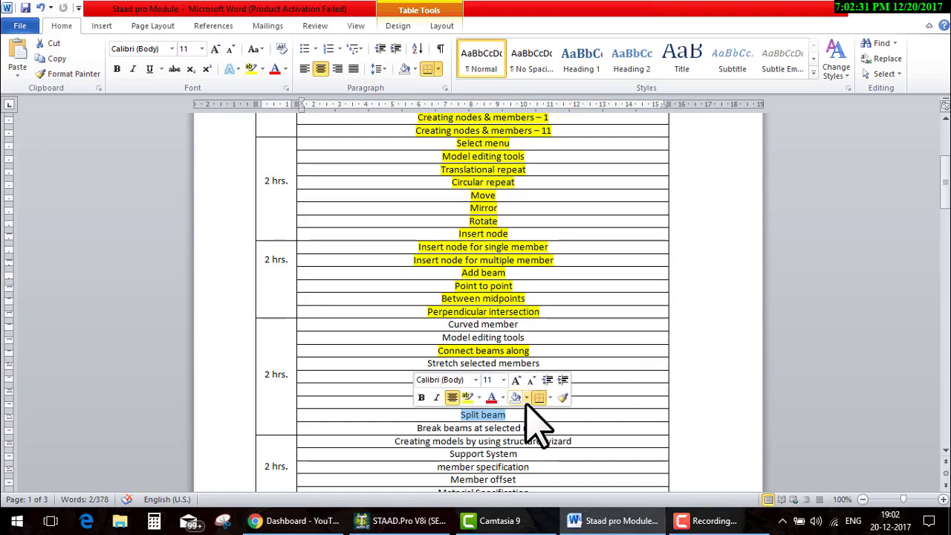
left_click_drag(523, 416, 414, 388)
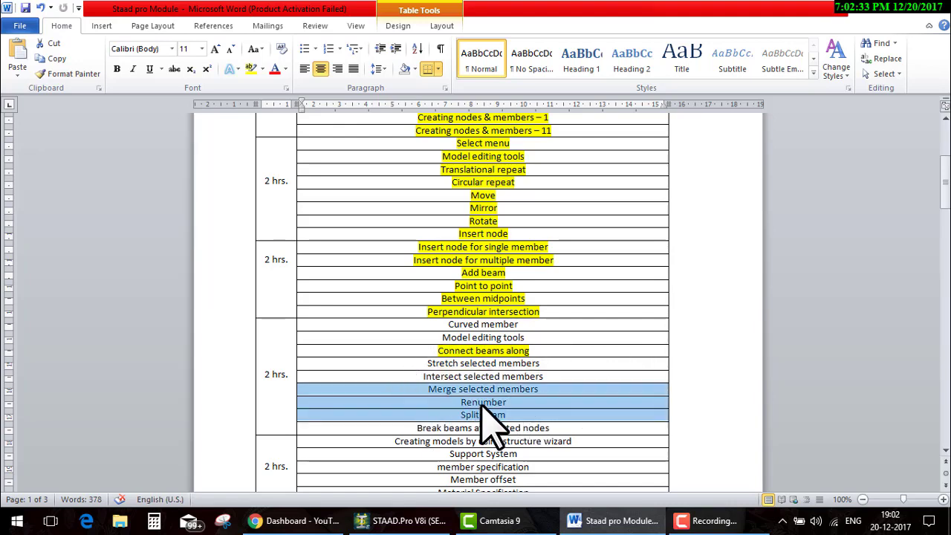
left_click(698, 520)
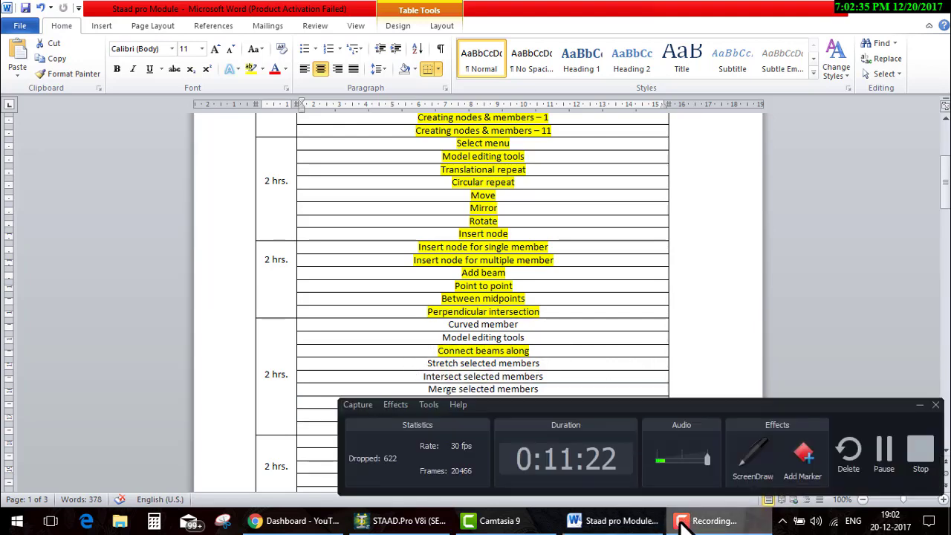